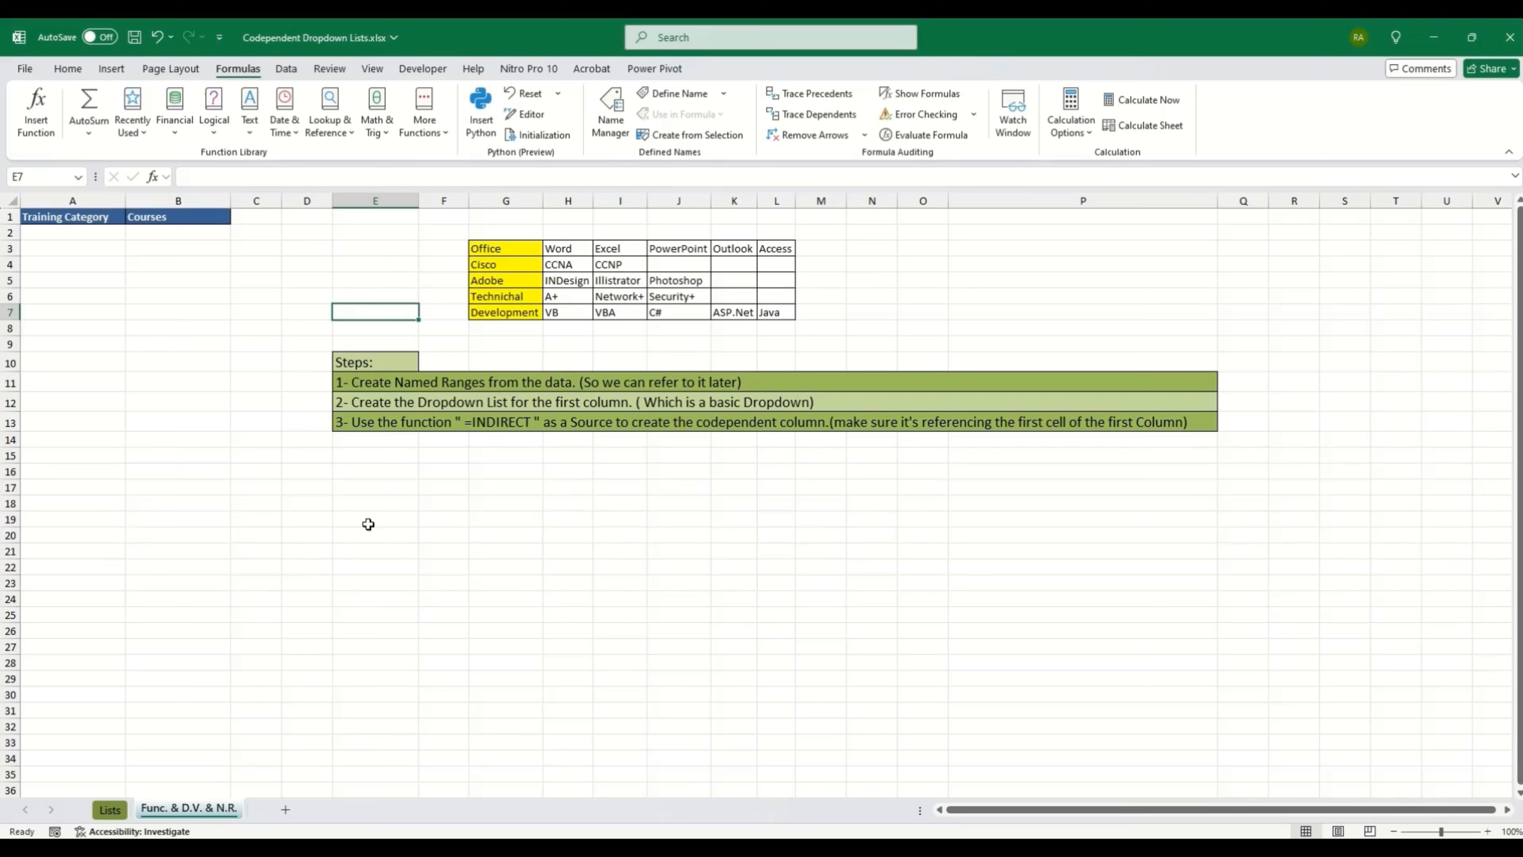
Step: Walk through the lookup table: the Office courses Word to Access, and the categories Cisco through Development
key("Left")
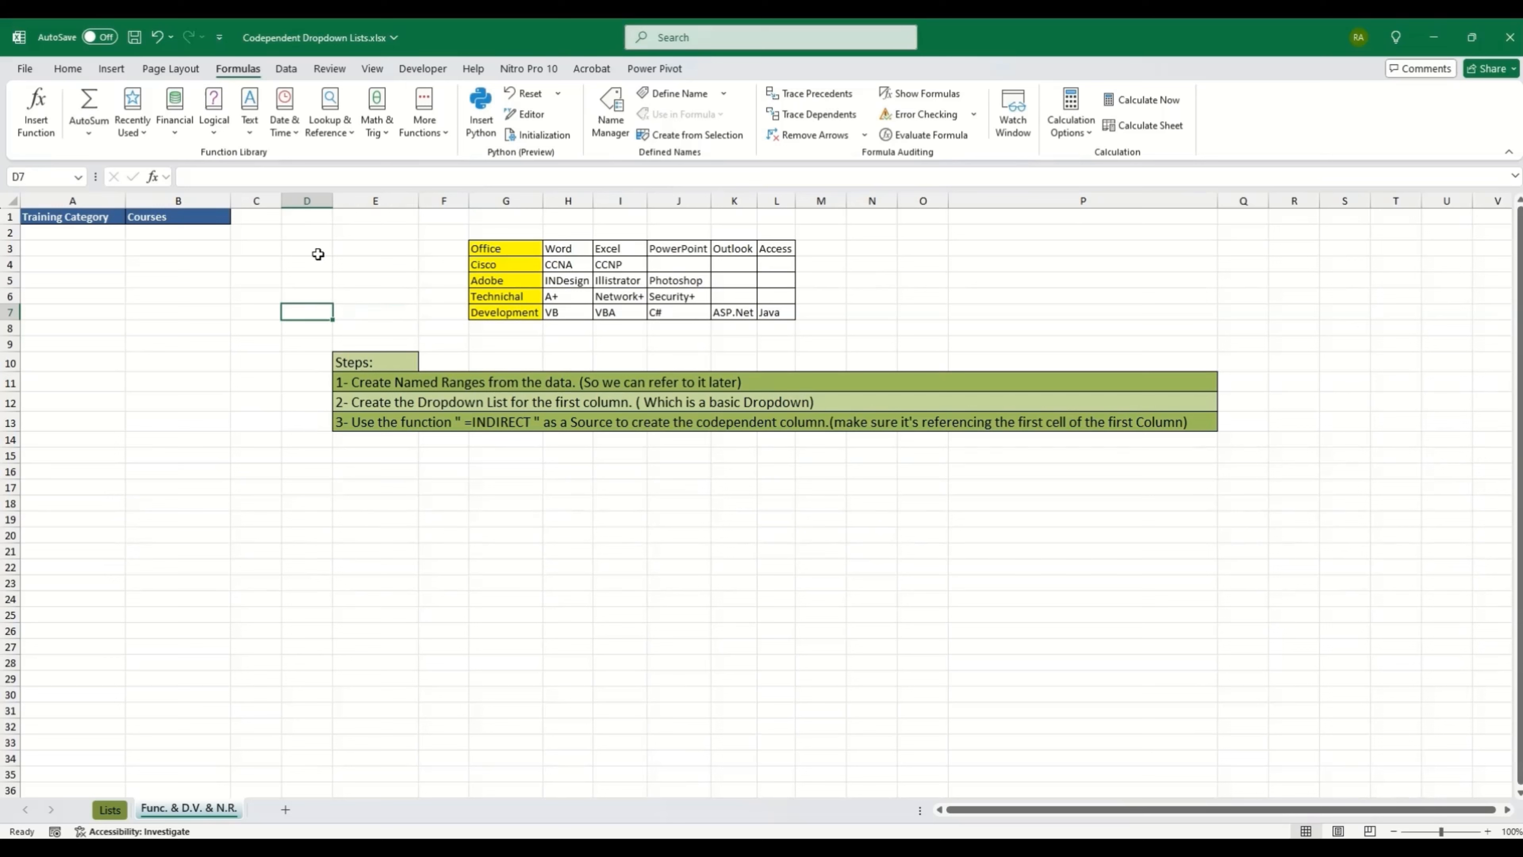
left_click(500, 252)
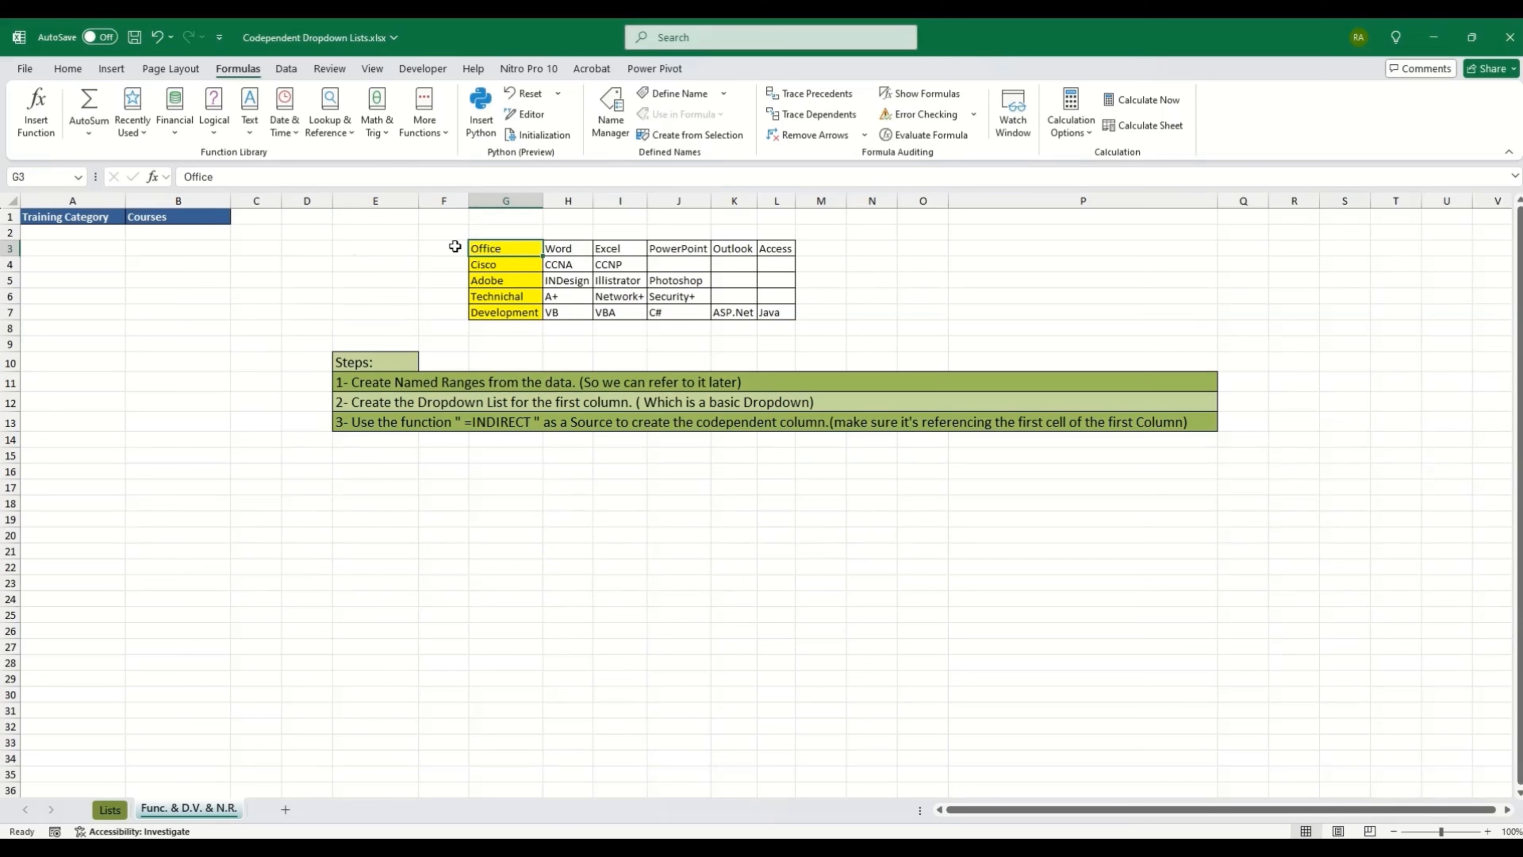
left_click(73, 215)
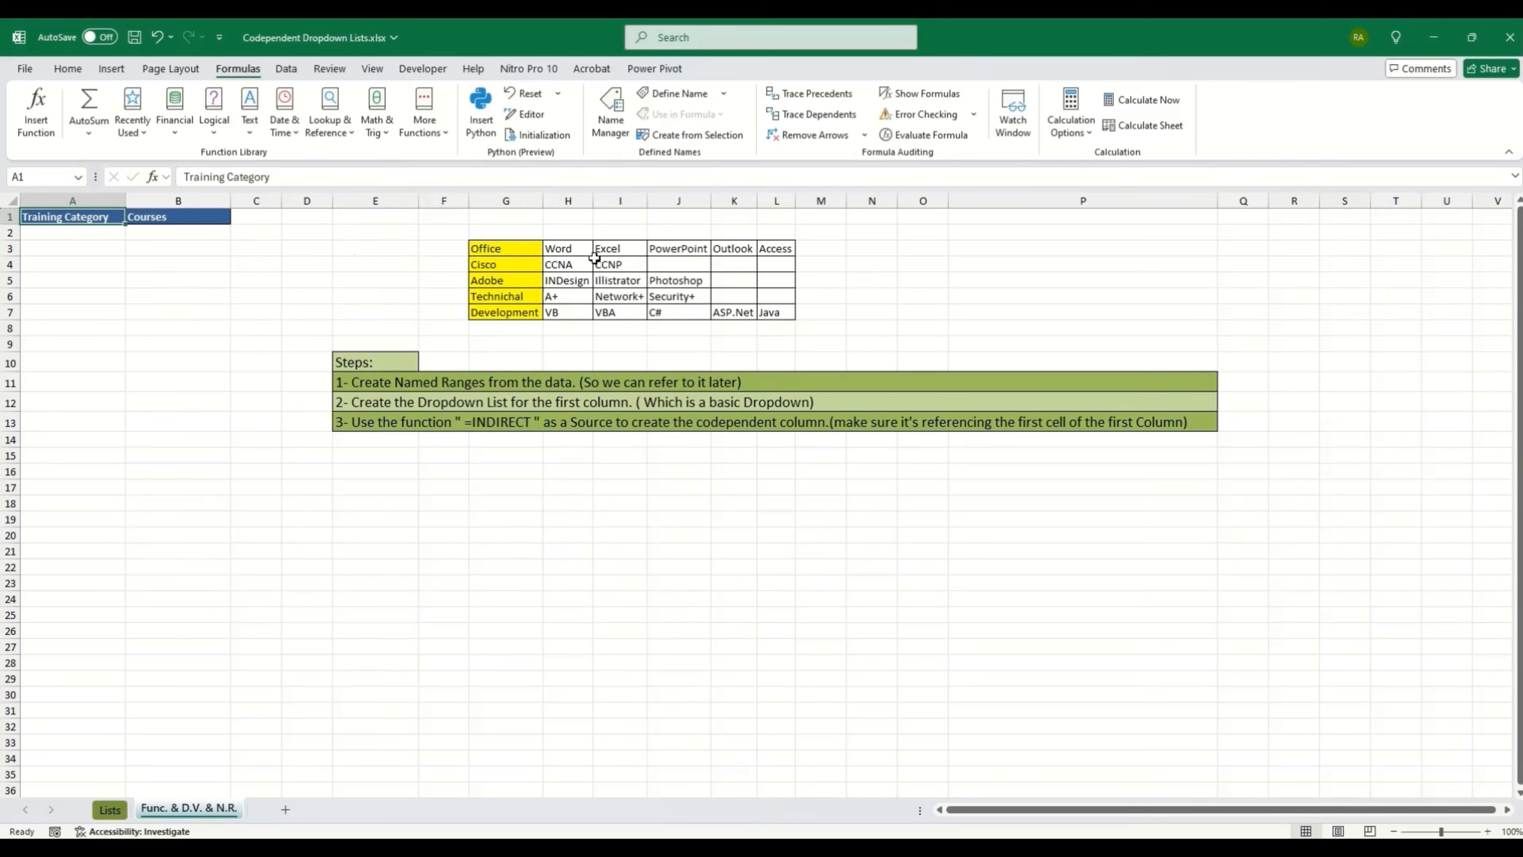
left_click_drag(561, 249, 782, 248)
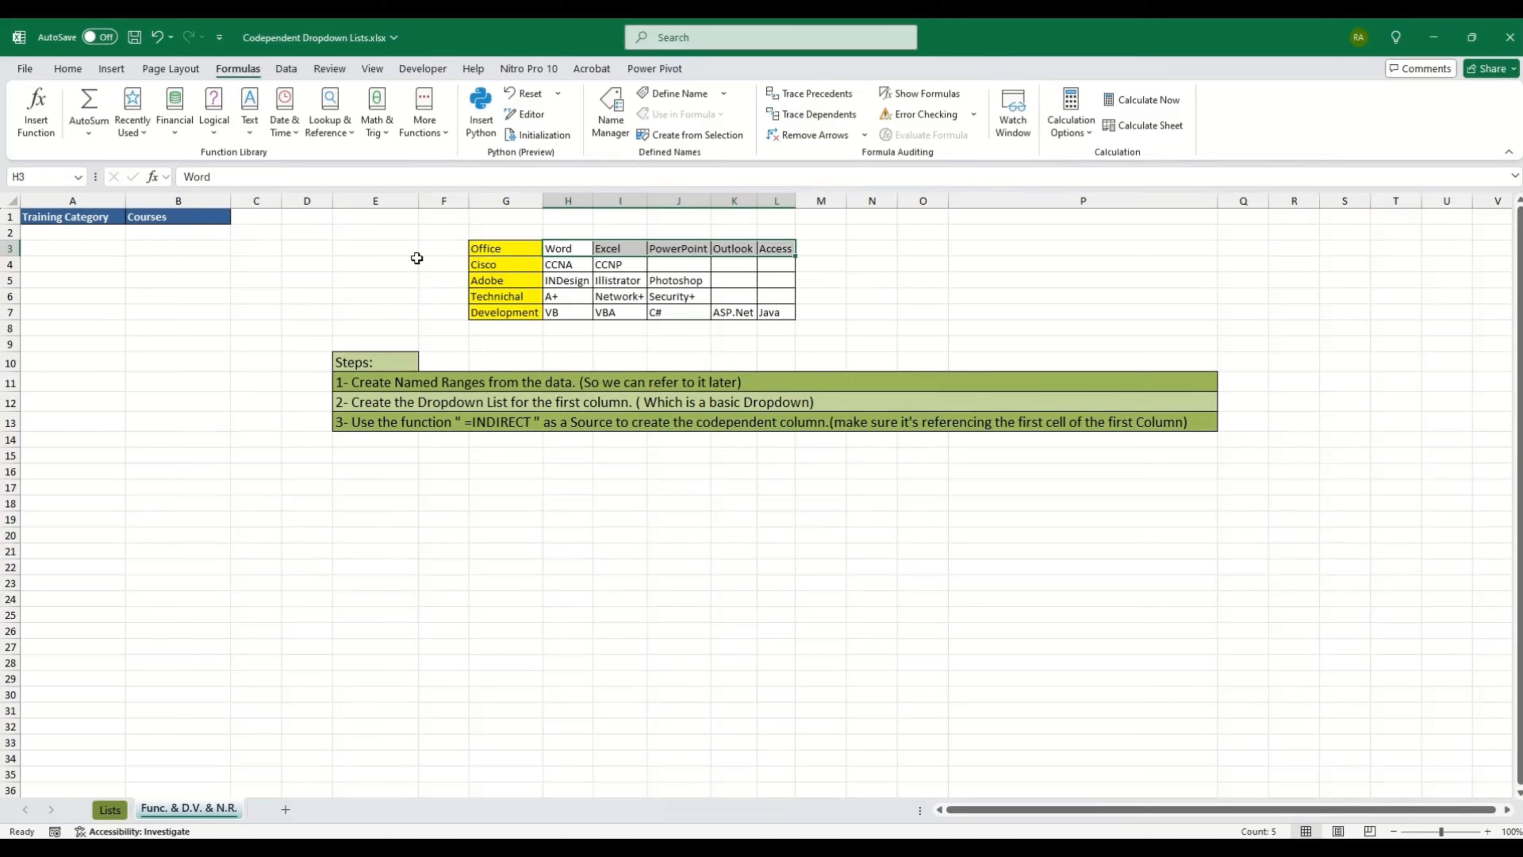
left_click(169, 235)
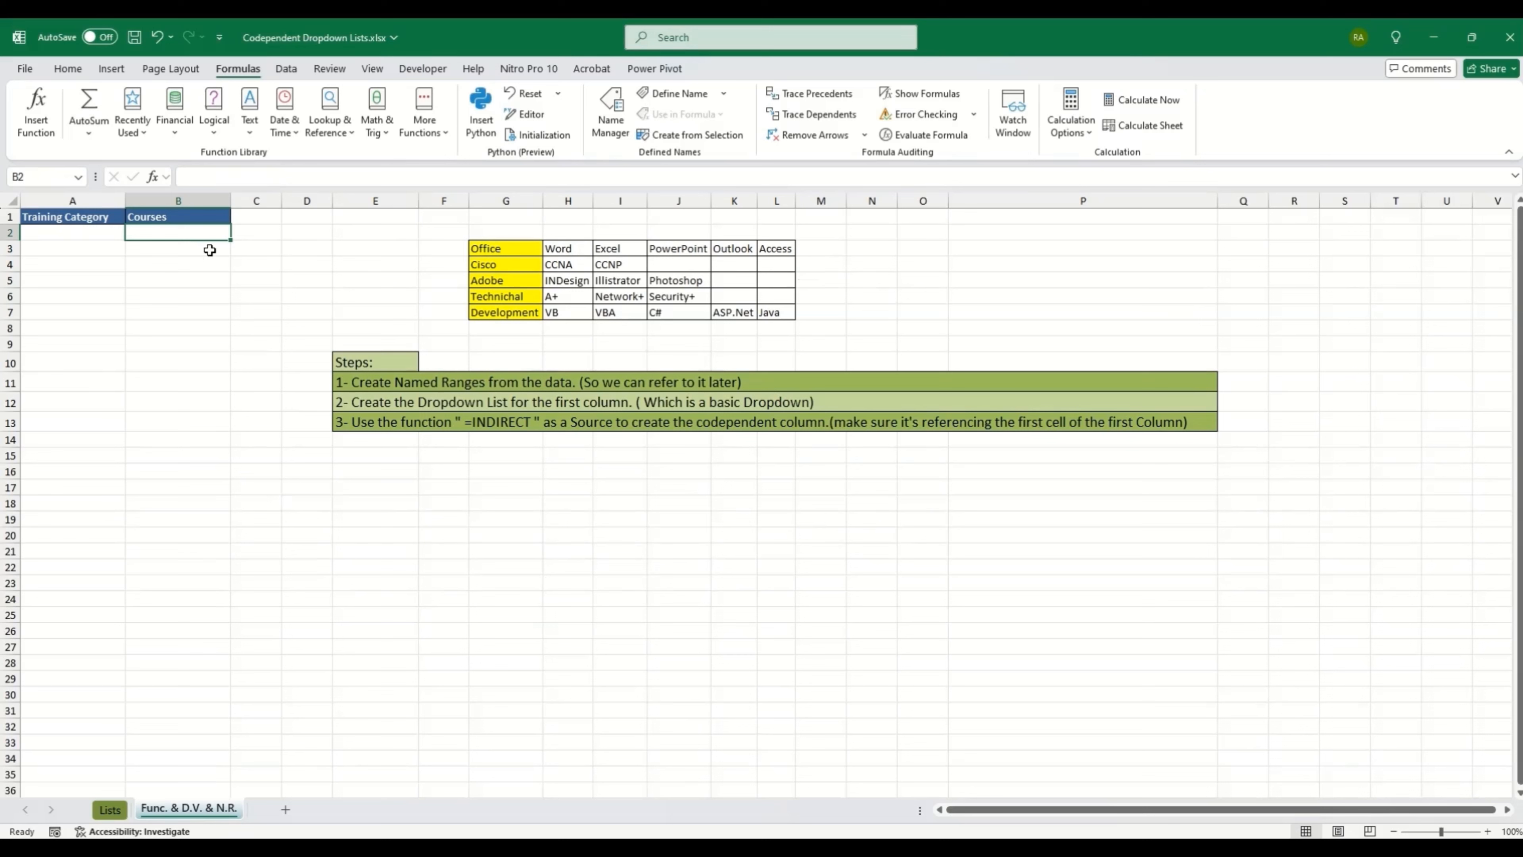
left_click(99, 236)
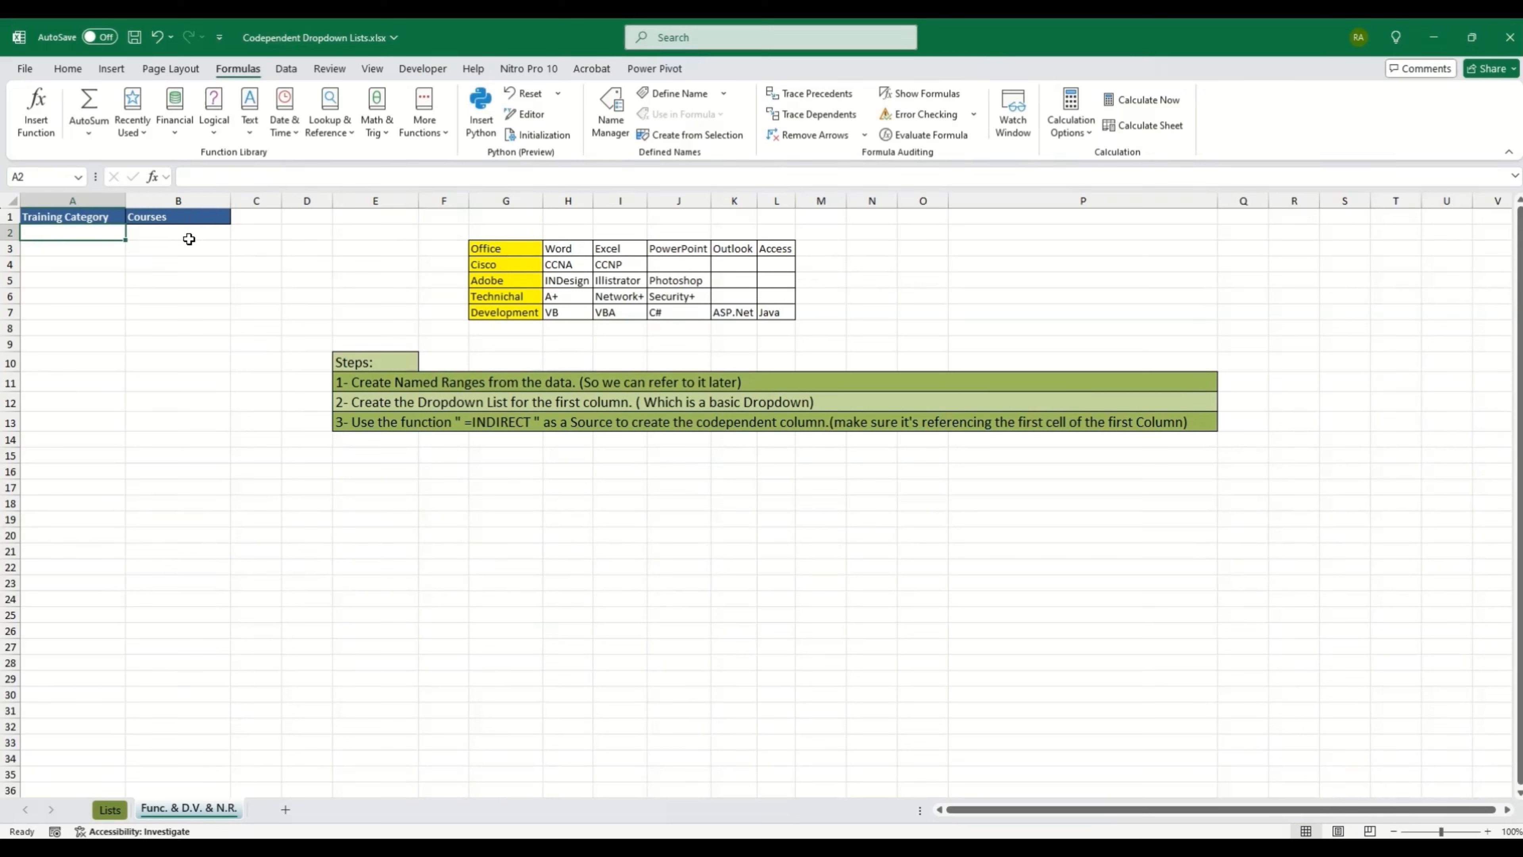
left_click(201, 233)
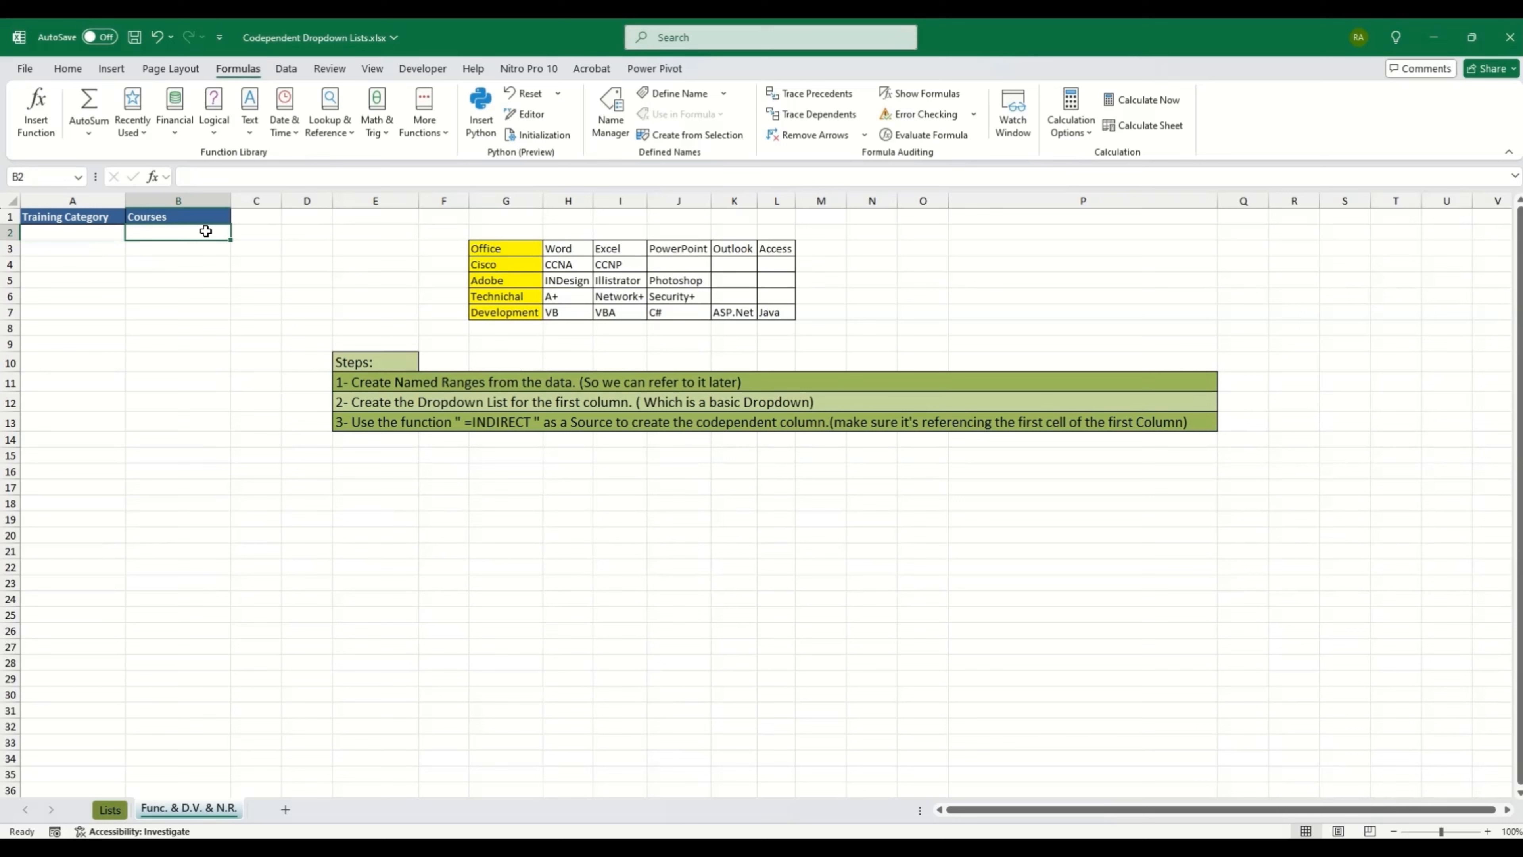
left_click_drag(564, 247, 770, 250)
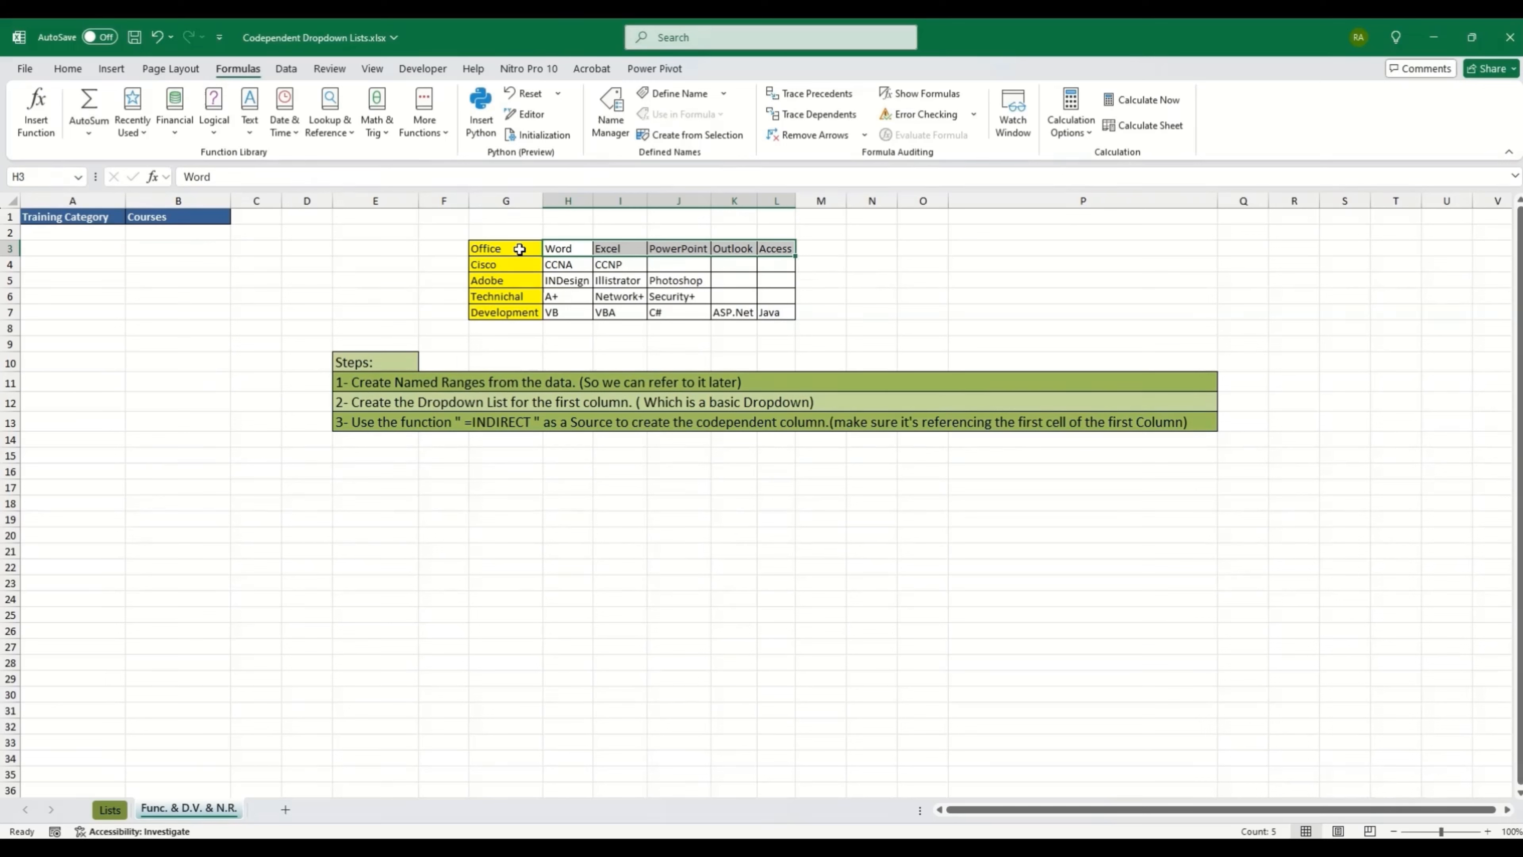
left_click(518, 267)
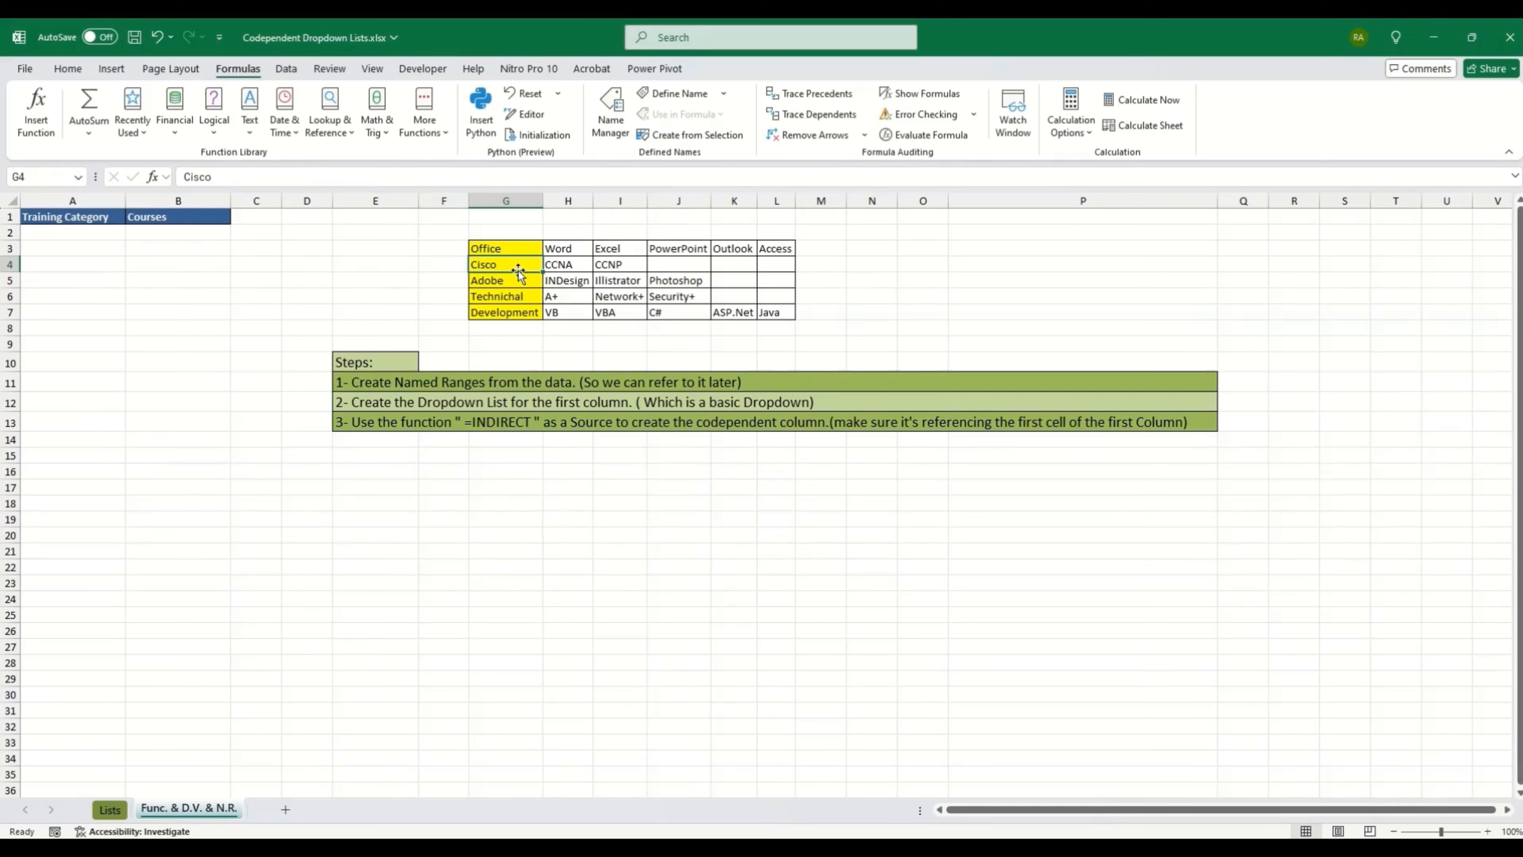
left_click(514, 281)
left_click(511, 296)
left_click(508, 313)
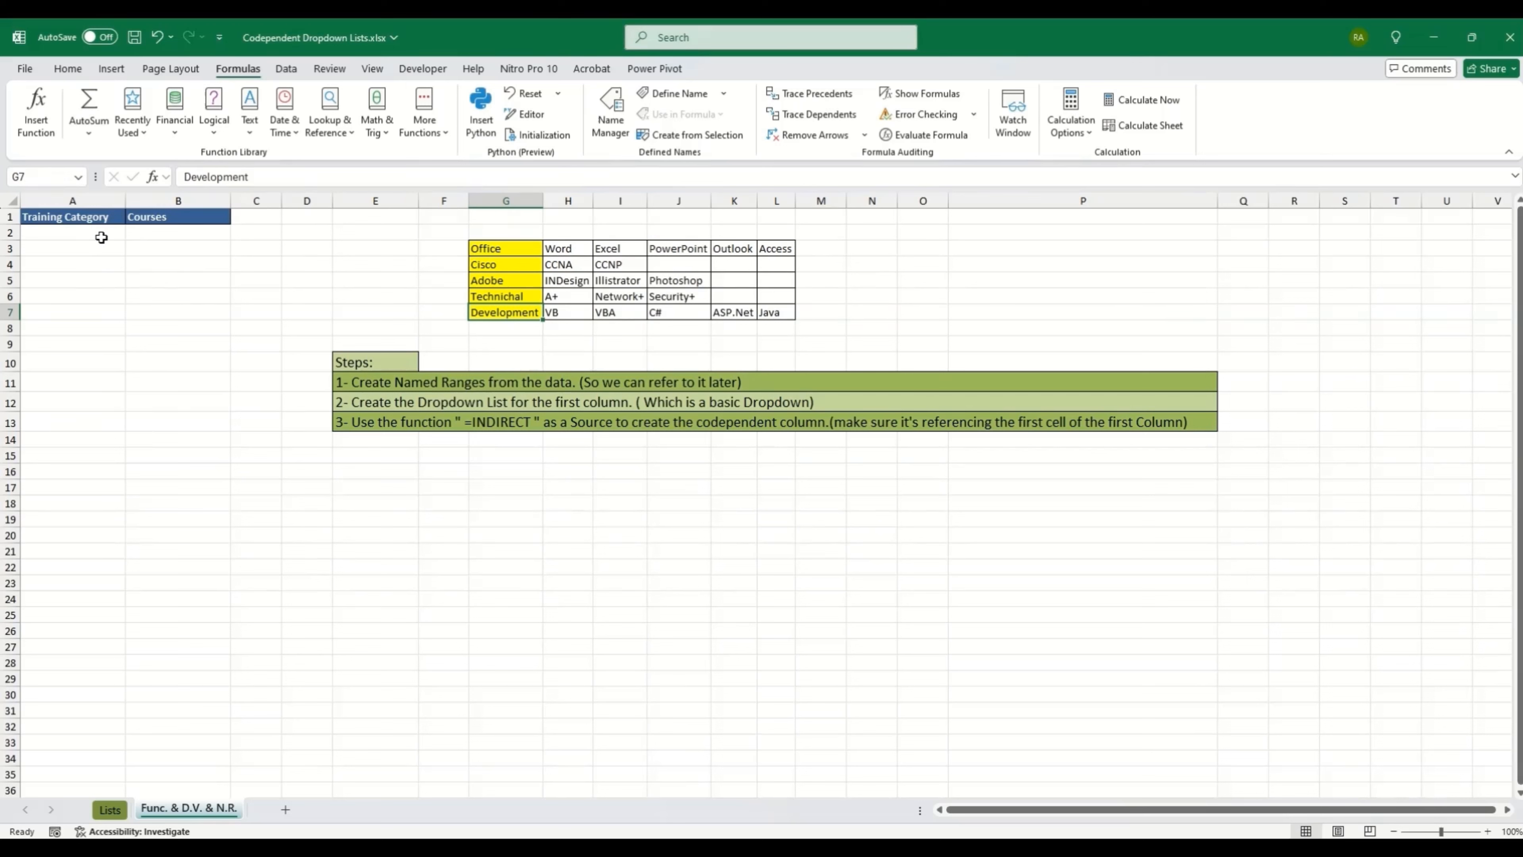
Step: Select the entire Training Category column A
left_click(90, 203)
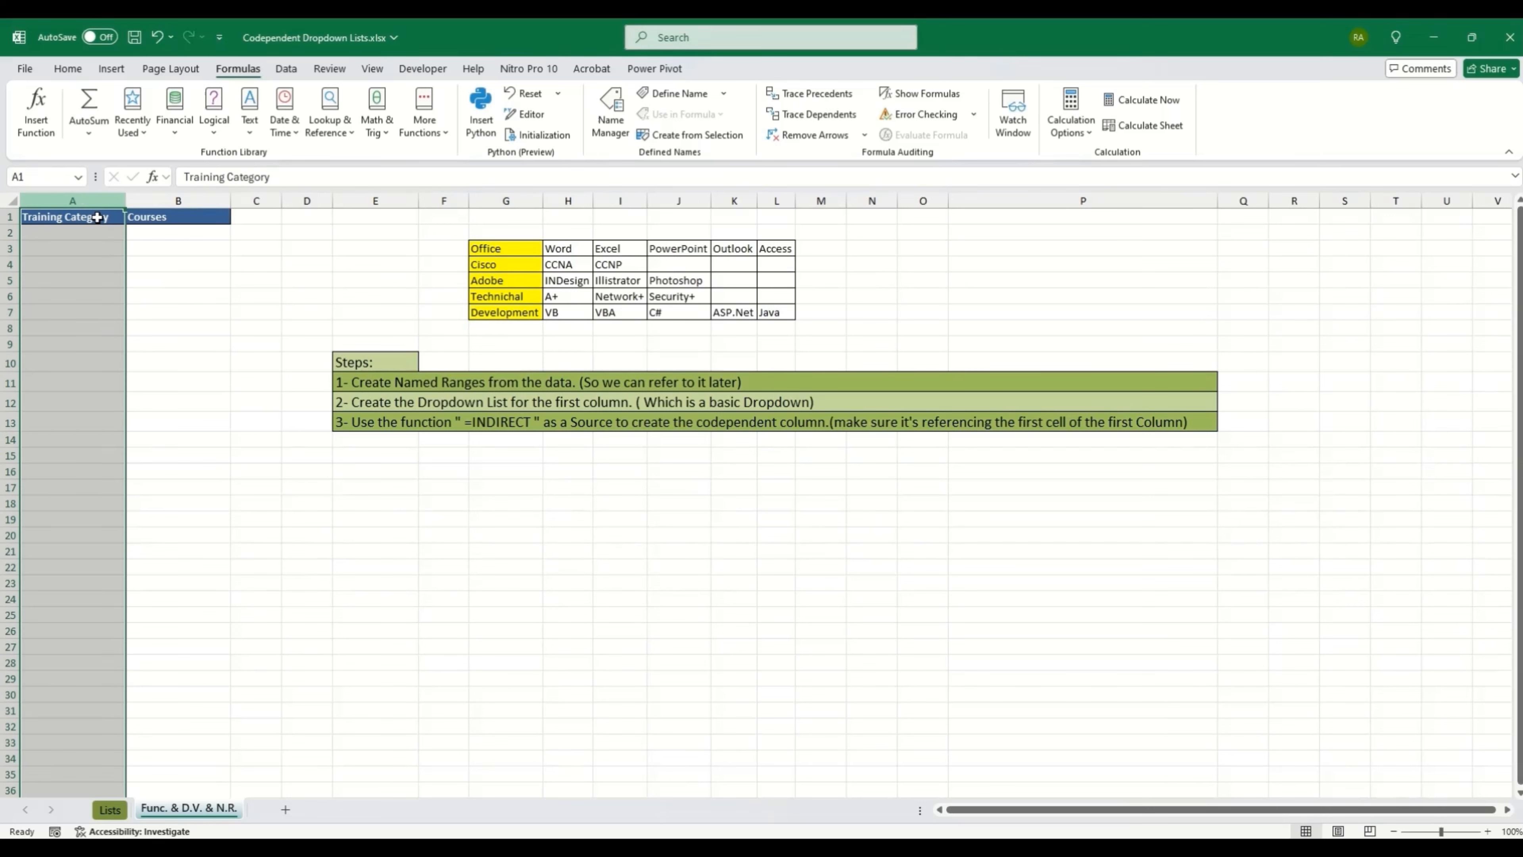
left_click(83, 266)
left_click(94, 195)
Step: Give column A list data validation with source =$G$3:$G$7 for the category dropdown
left_click(290, 69)
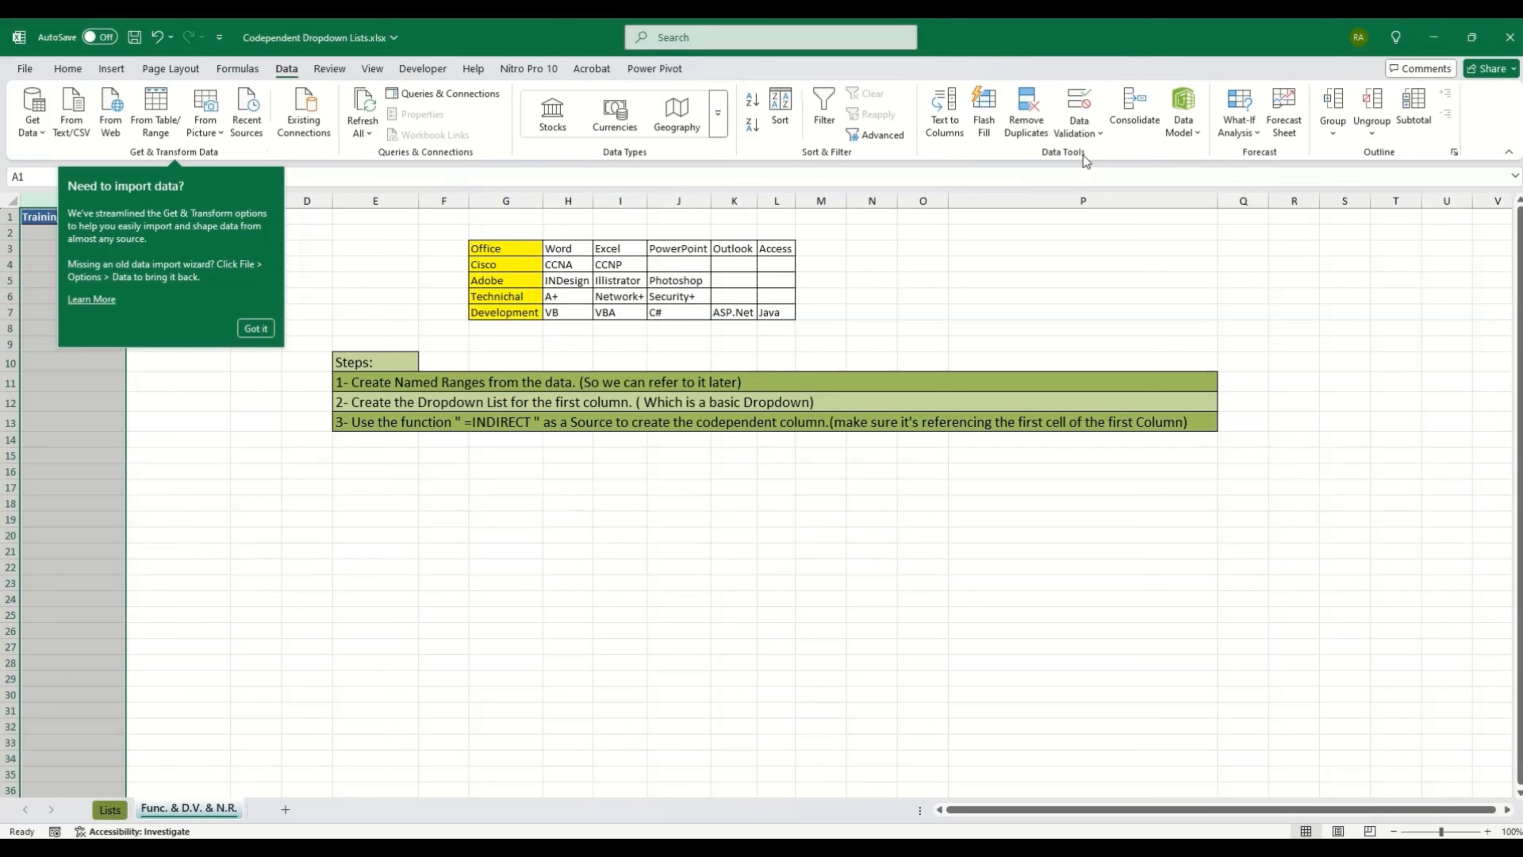
left_click(1079, 128)
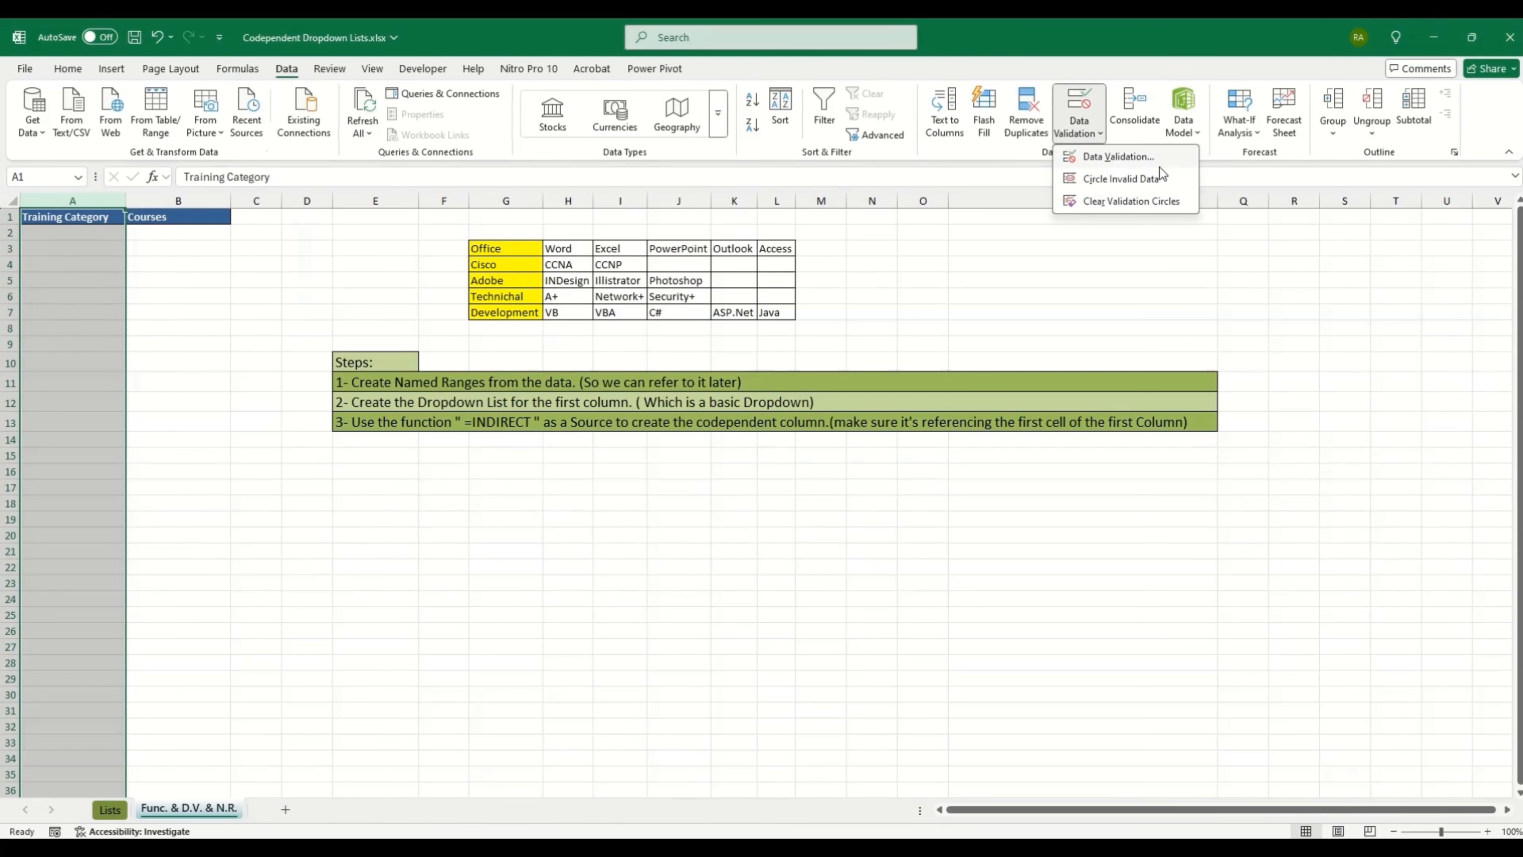
left_click(1109, 155)
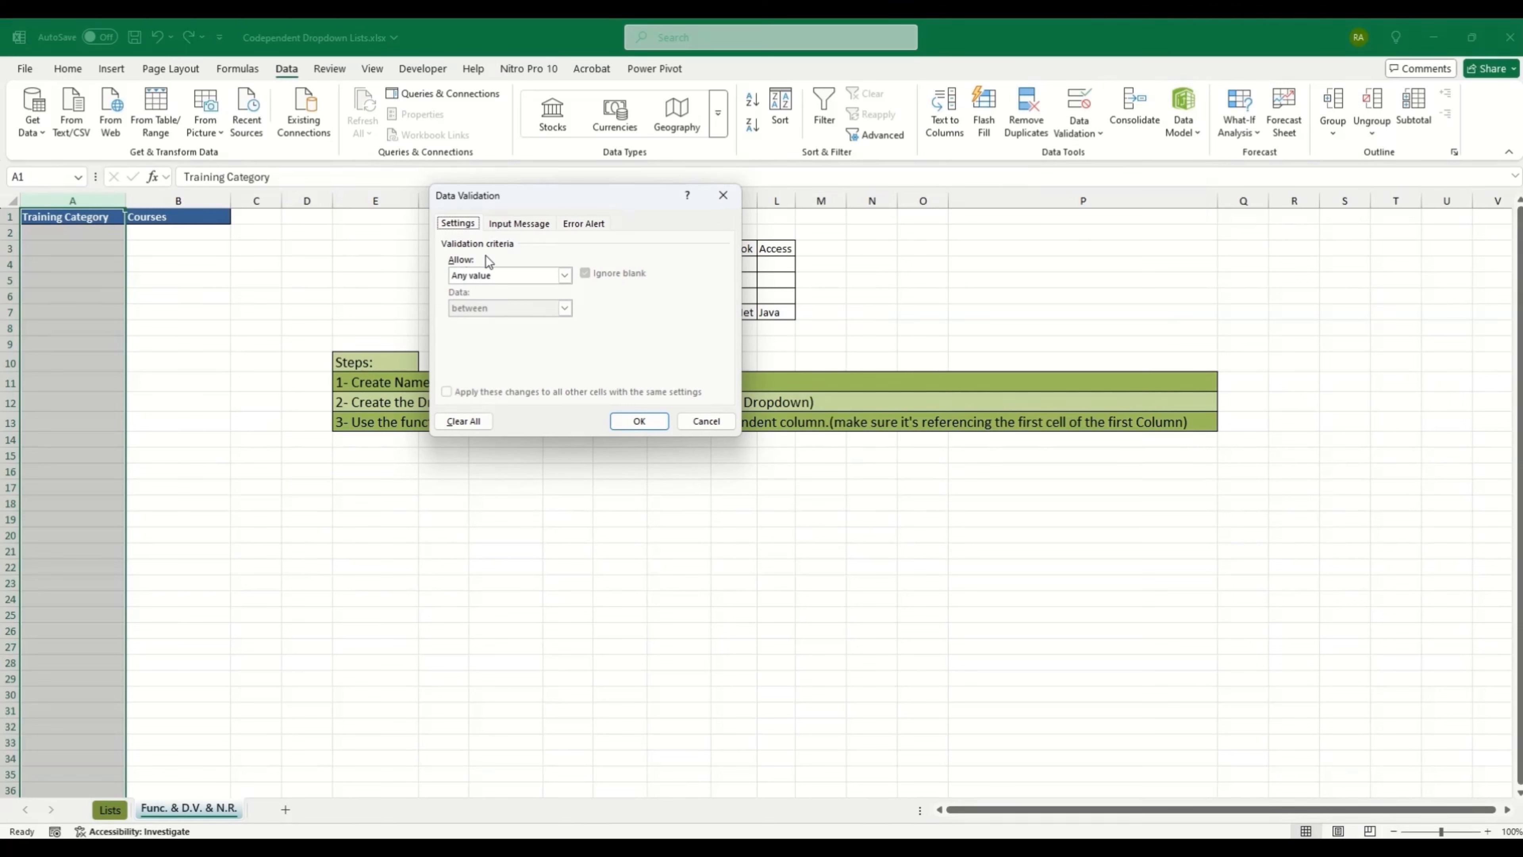
left_click(526, 280)
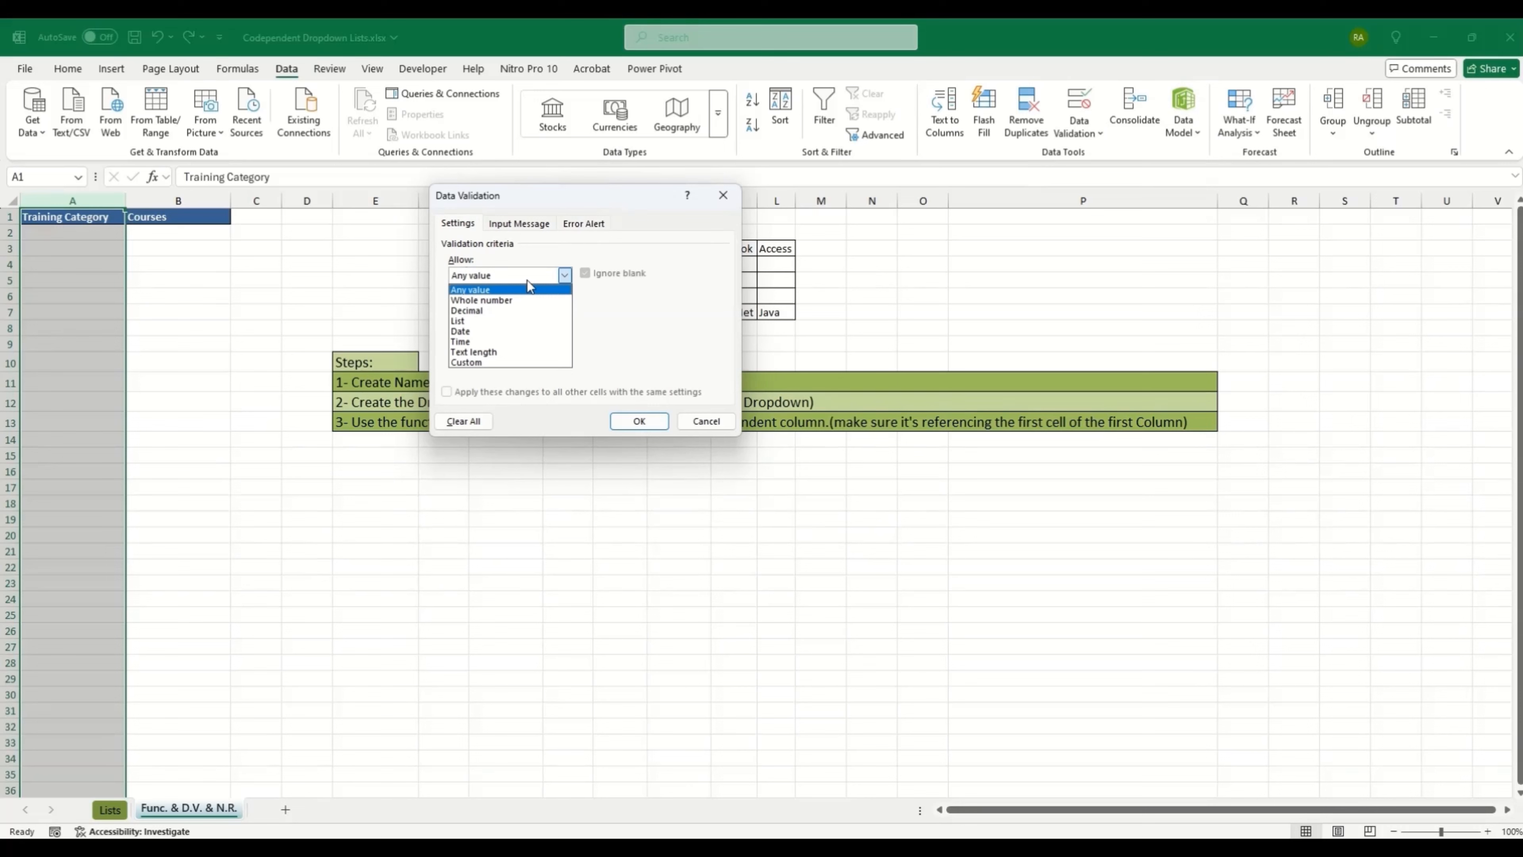
left_click(497, 327)
left_click(498, 337)
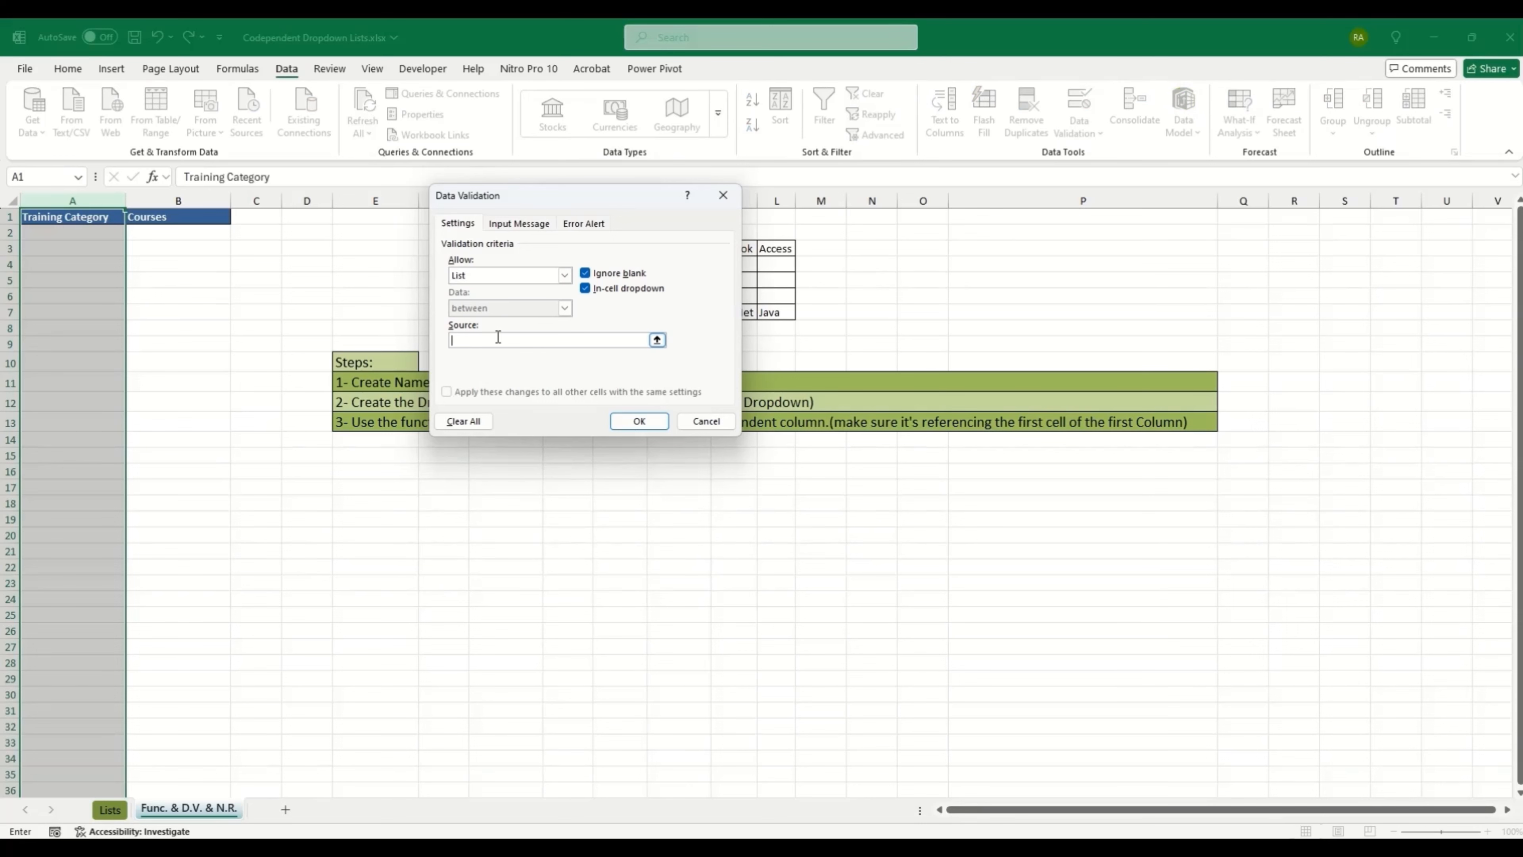
left_click_drag(541, 197, 933, 174)
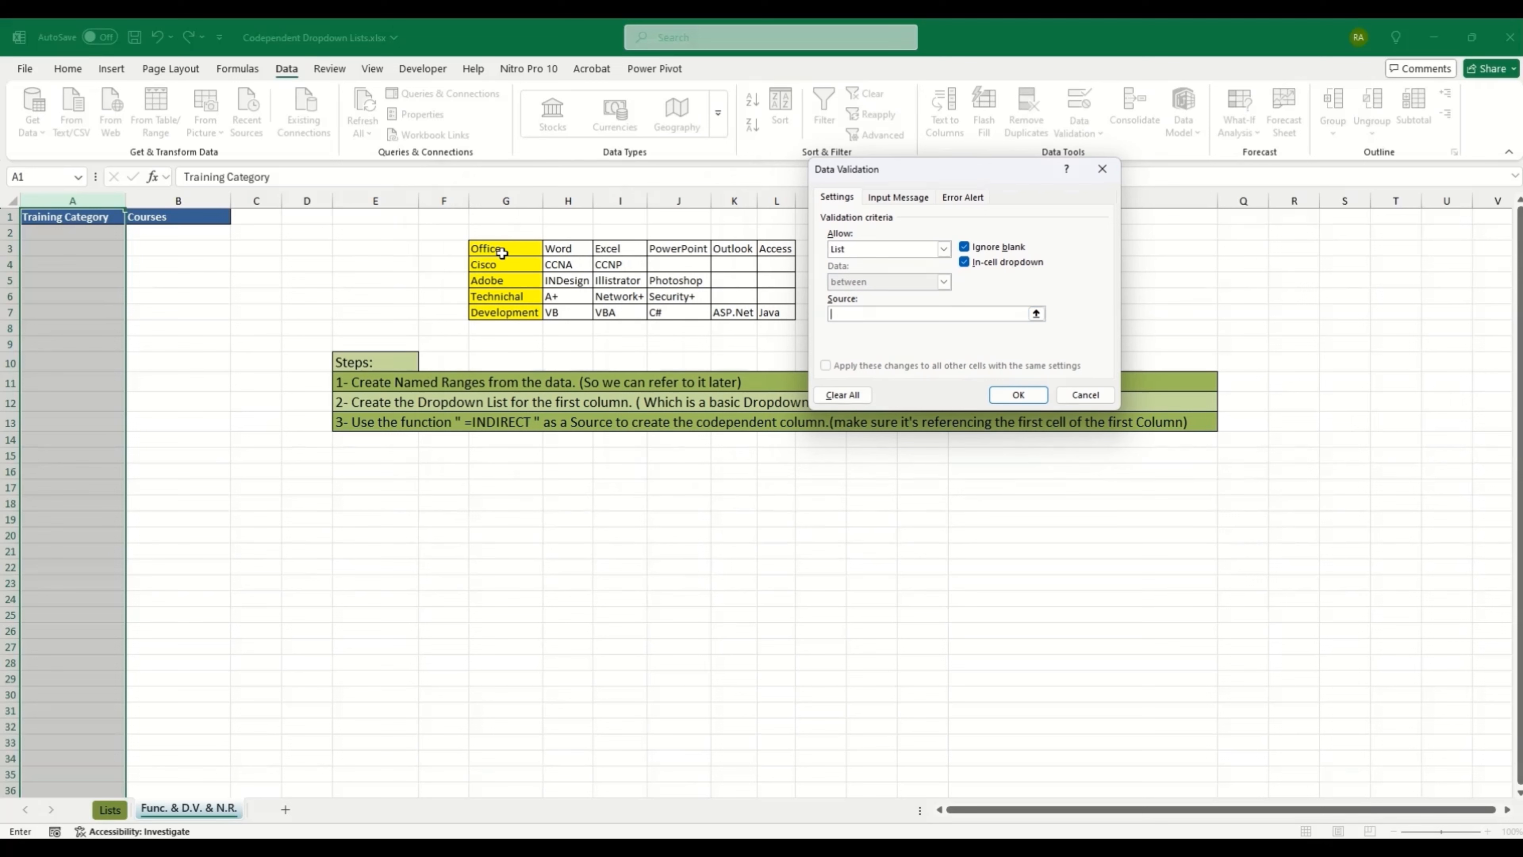
left_click_drag(499, 247, 504, 306)
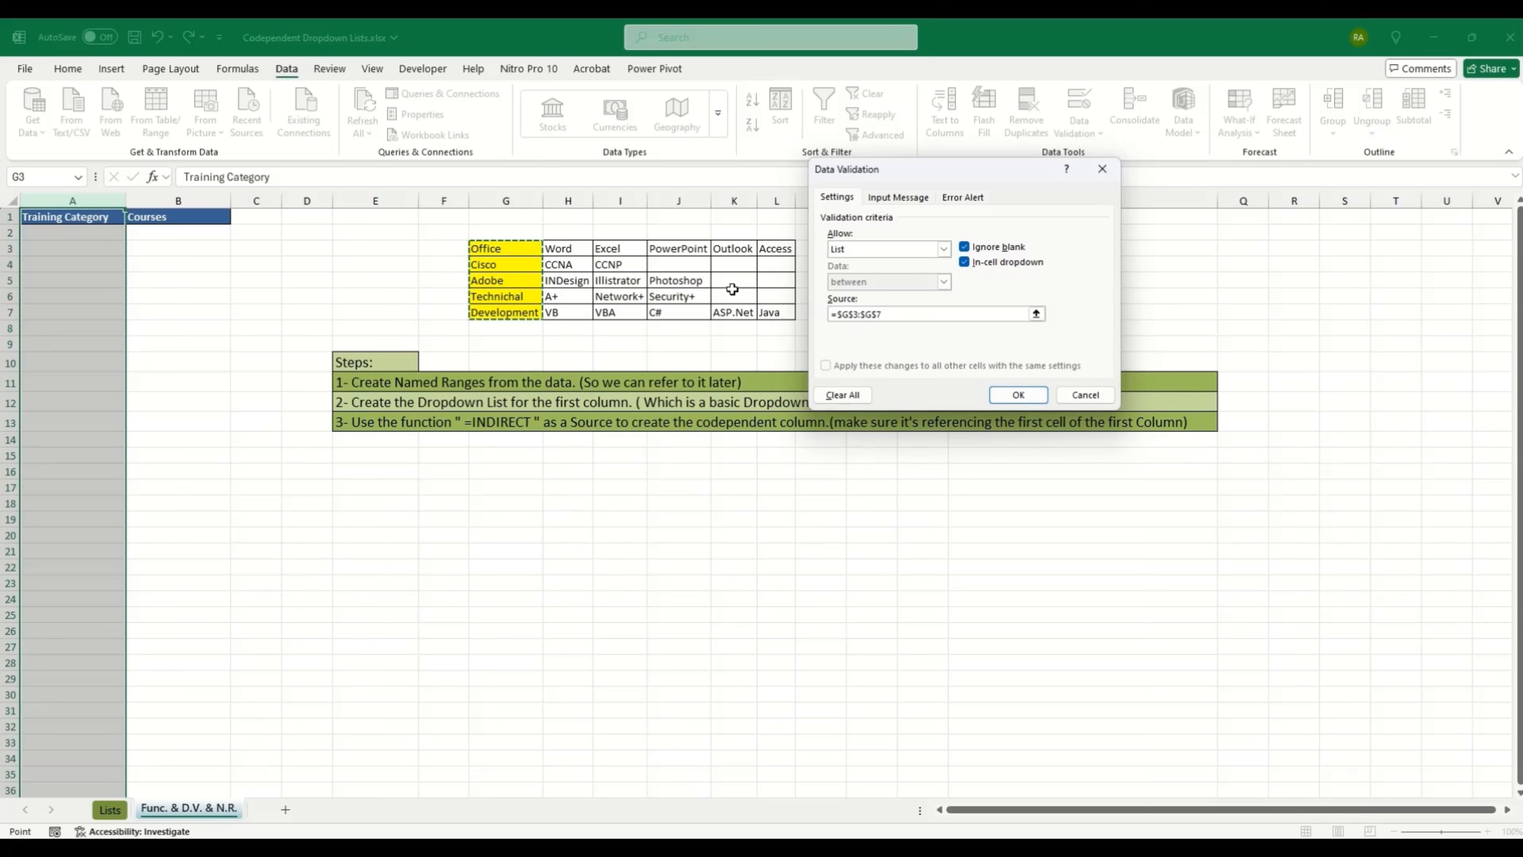
left_click(1020, 400)
left_click(73, 234)
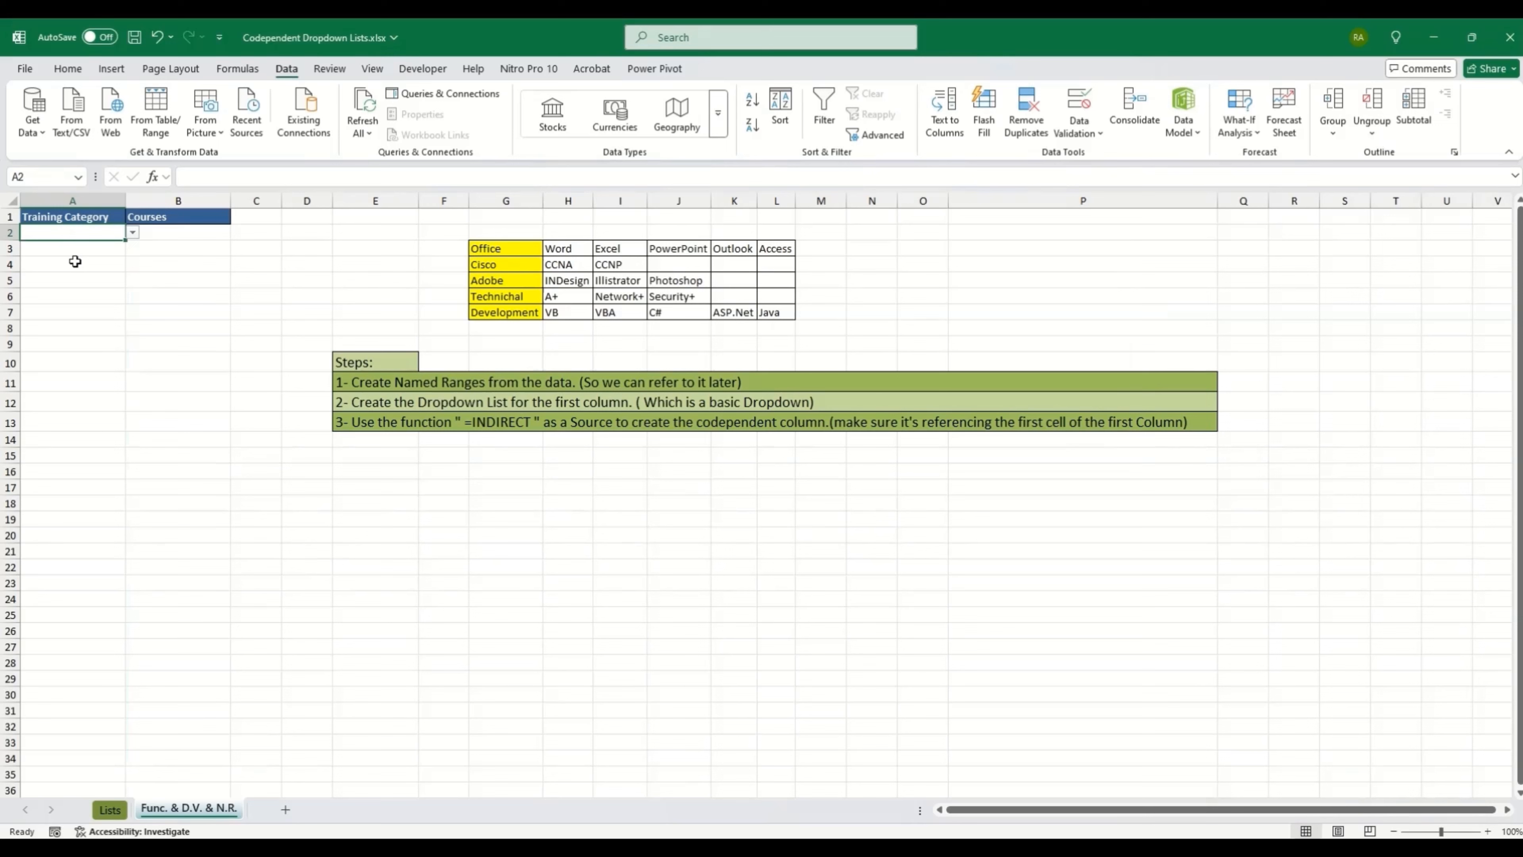
Step: Check that cells A4, A7 and A10 now carry the category dropdown
left_click(76, 264)
left_click(76, 312)
left_click(64, 364)
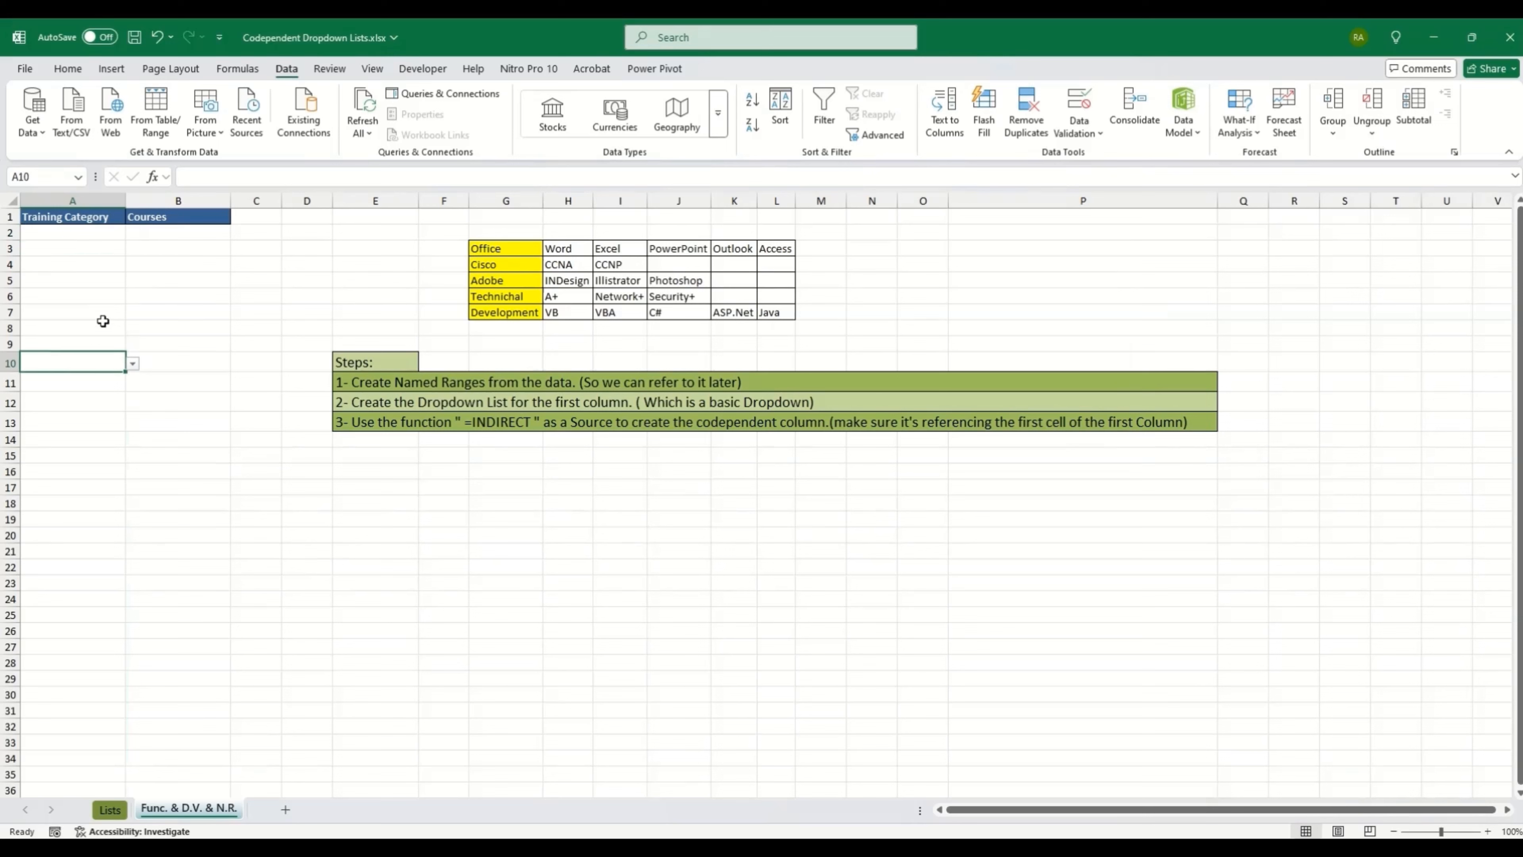
left_click(132, 363)
left_click(70, 267)
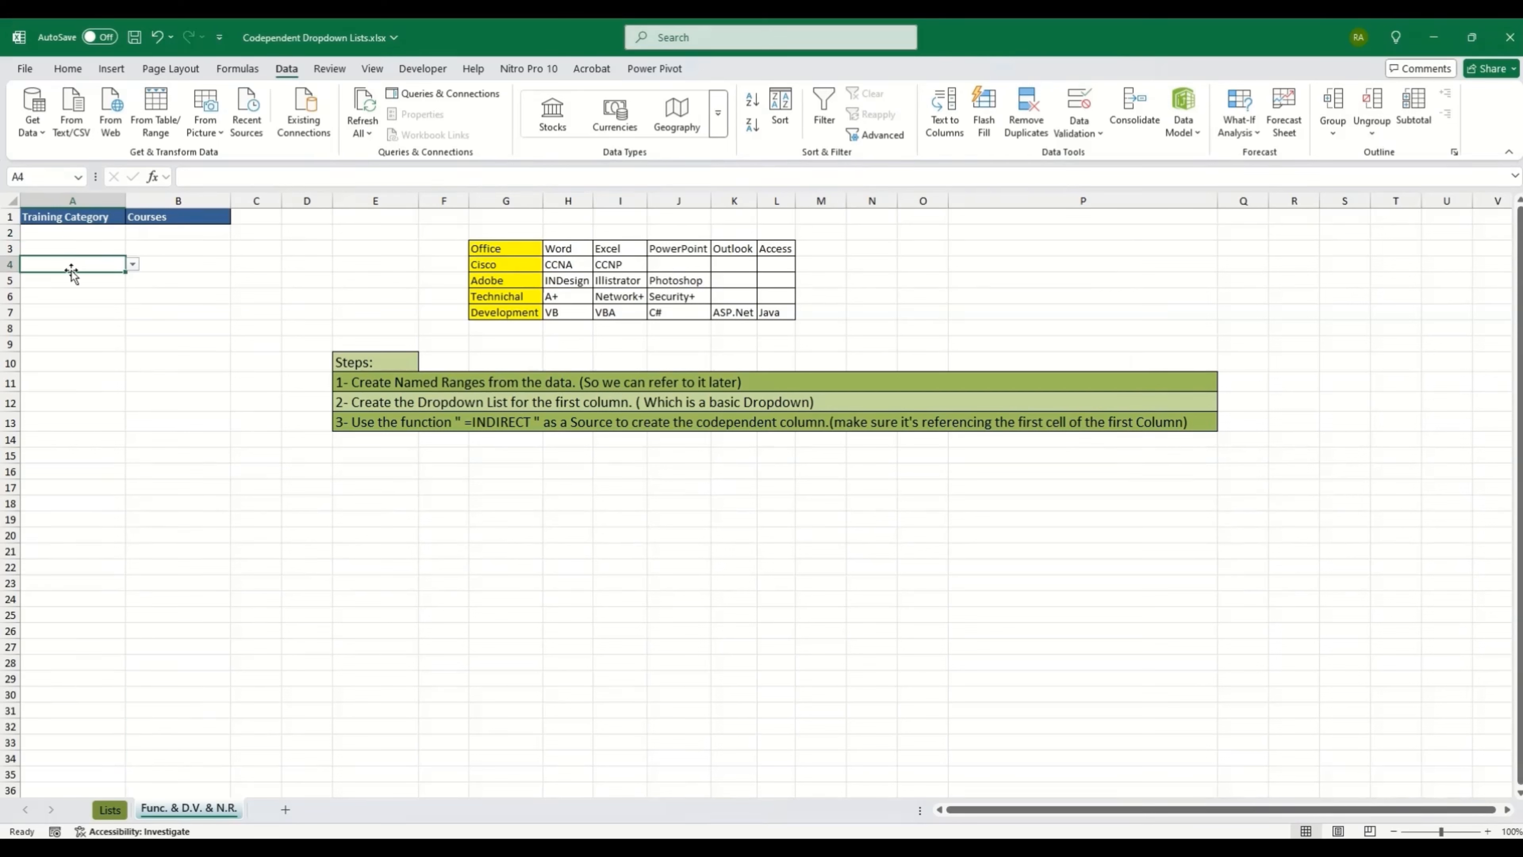
Step: Pick Office in A2 and Adobe in A3 from the category dropdown
left_click(95, 231)
left_click(132, 232)
left_click(63, 246)
left_click(67, 249)
left_click(132, 248)
left_click(47, 292)
left_click(62, 266)
left_click_drag(558, 248, 779, 248)
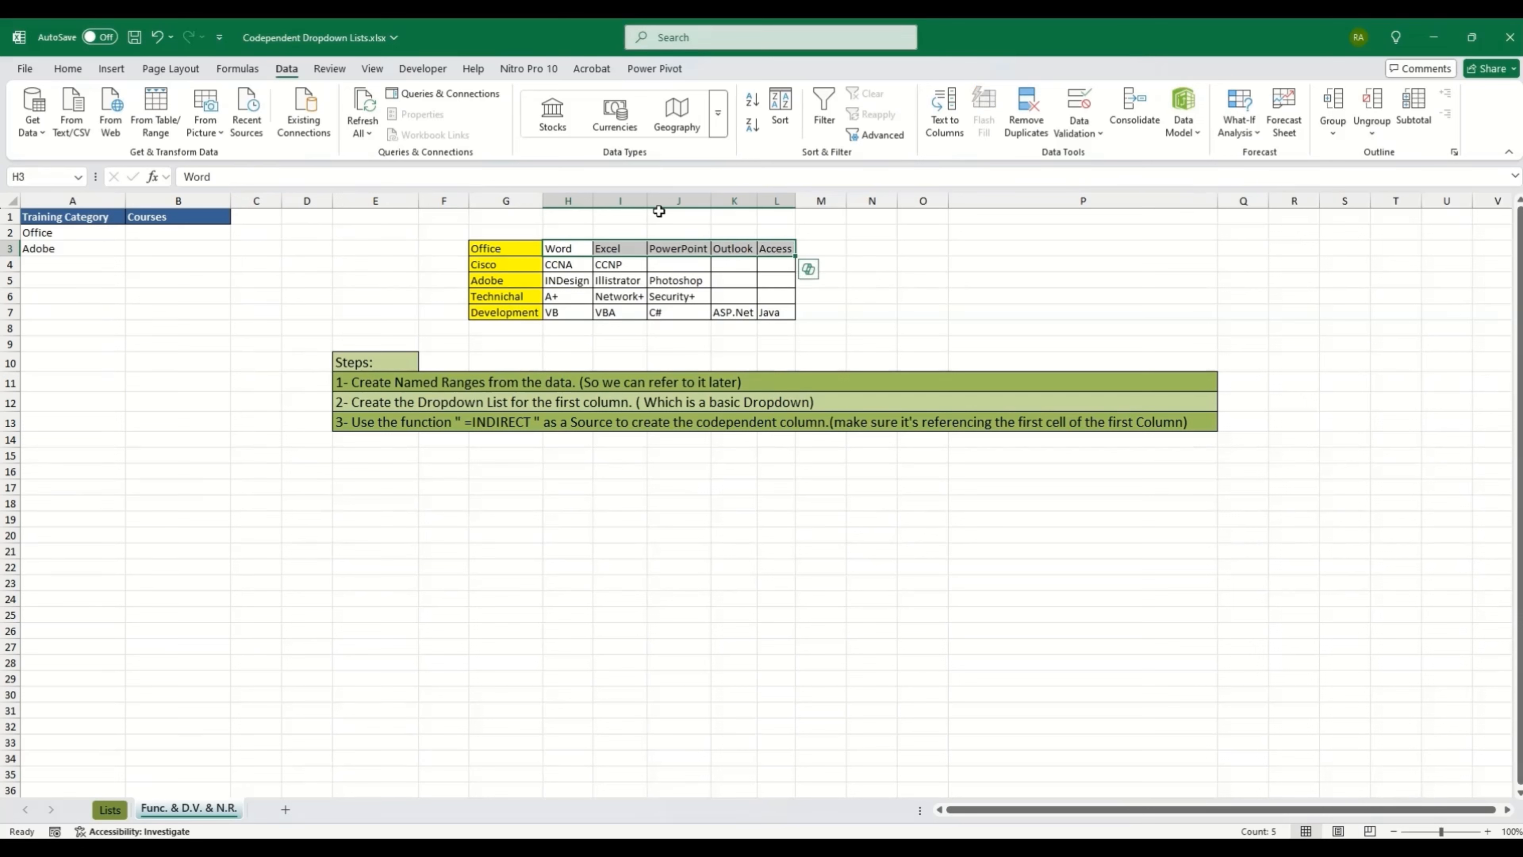
Step: After previewing the Office and Cisco course rows, select the full lookup table G3:L7
left_click(487, 251)
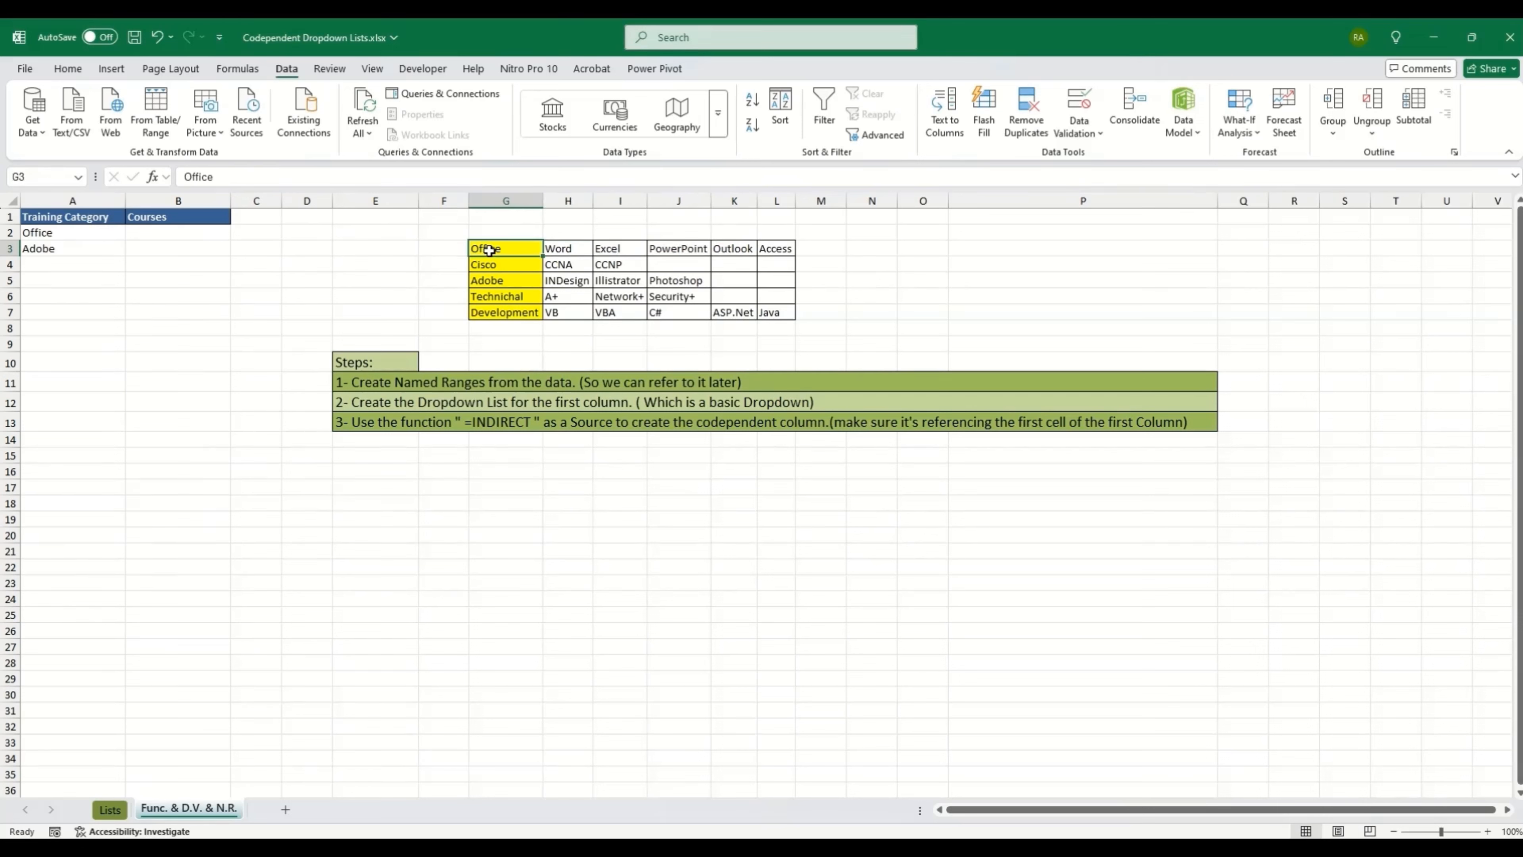
left_click(35, 232)
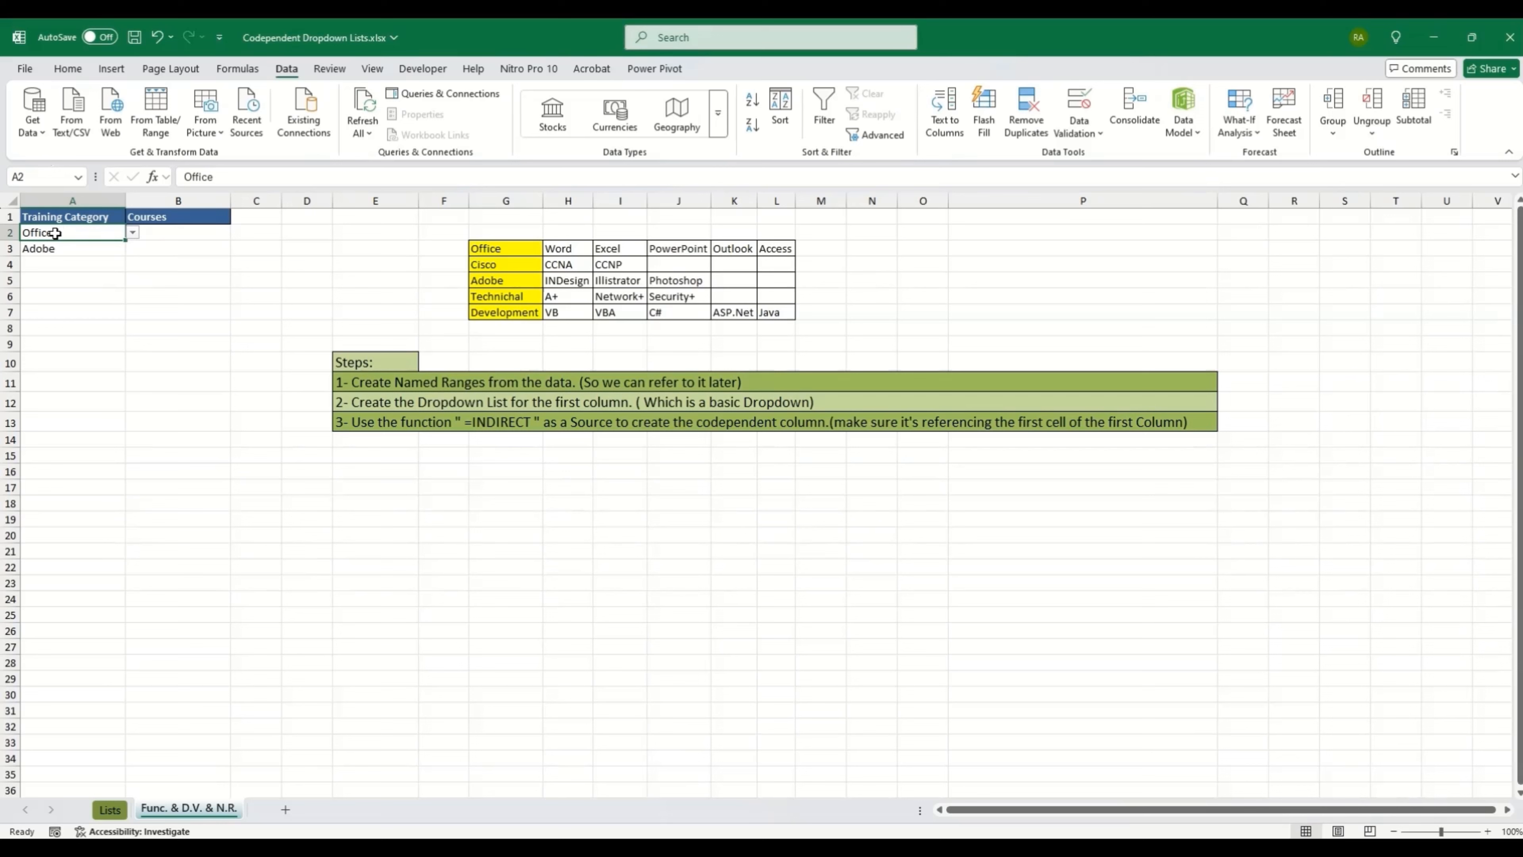
left_click(177, 236)
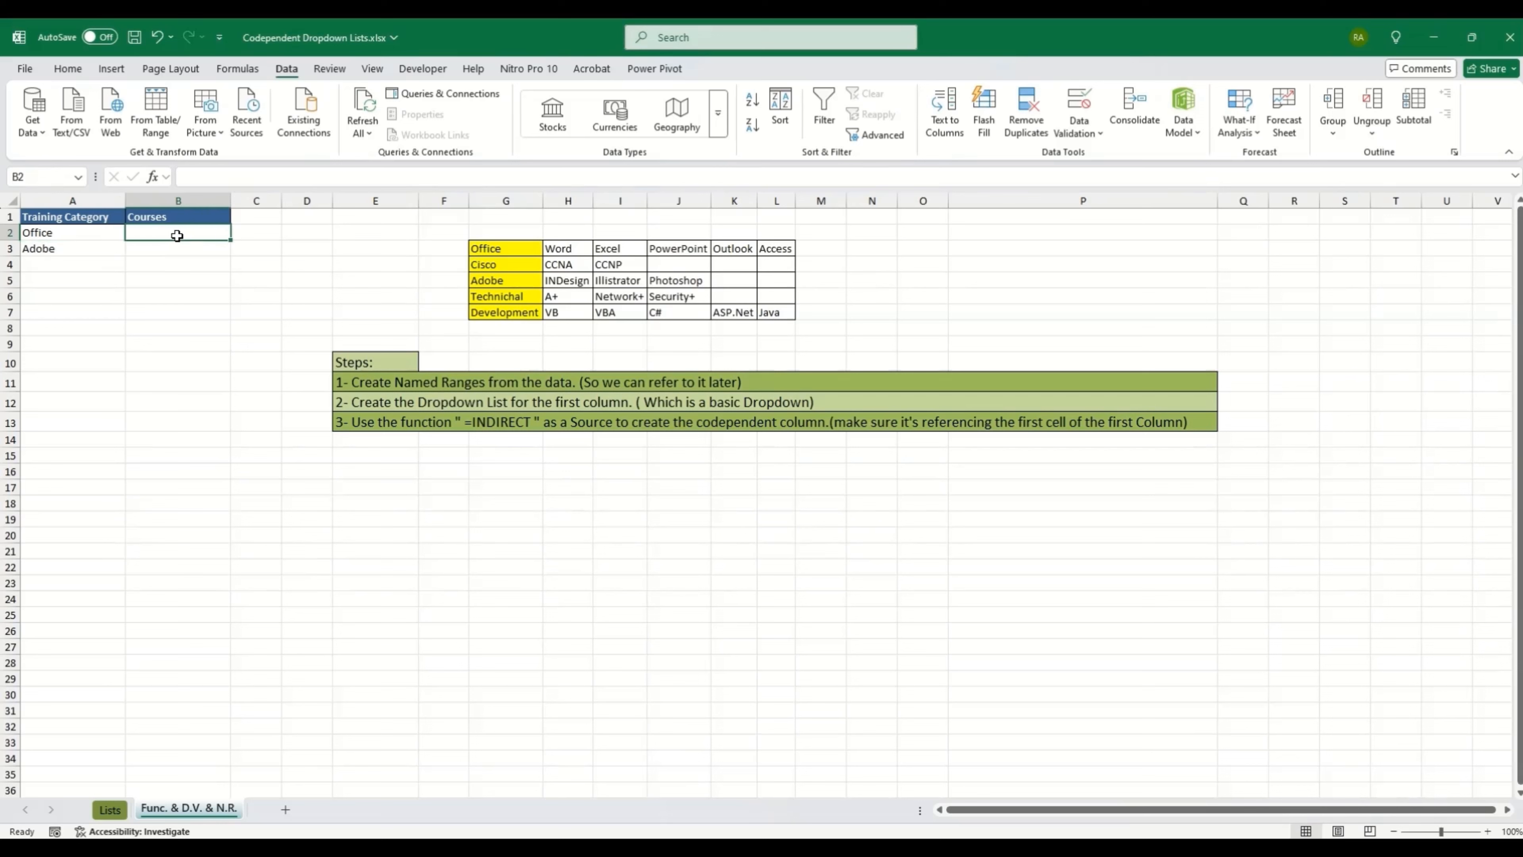
left_click(195, 236)
left_click_drag(564, 249, 775, 250)
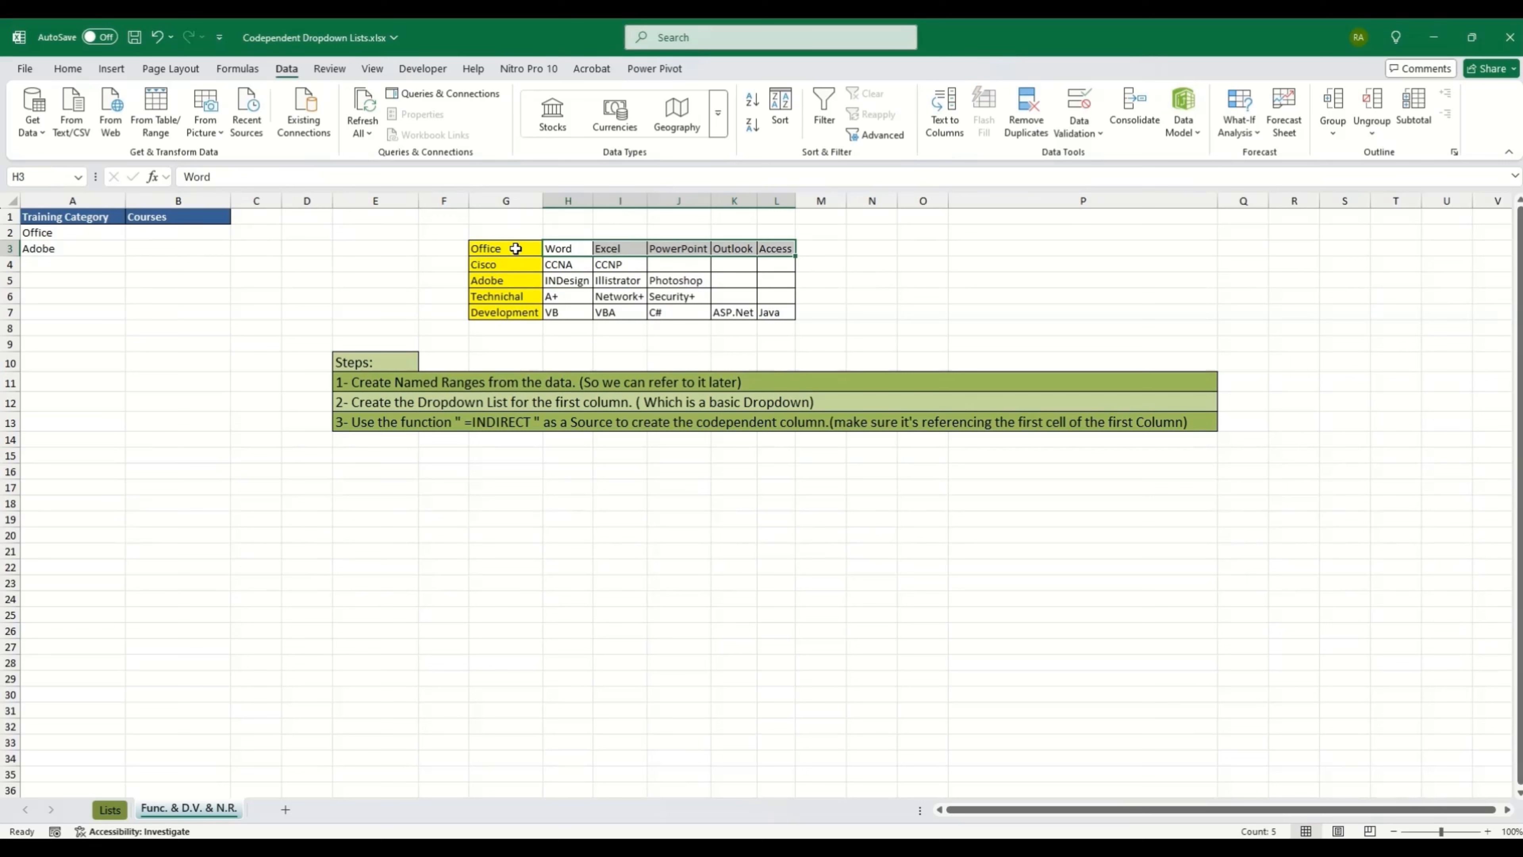
left_click_drag(561, 248, 771, 248)
left_click_drag(558, 265, 602, 264)
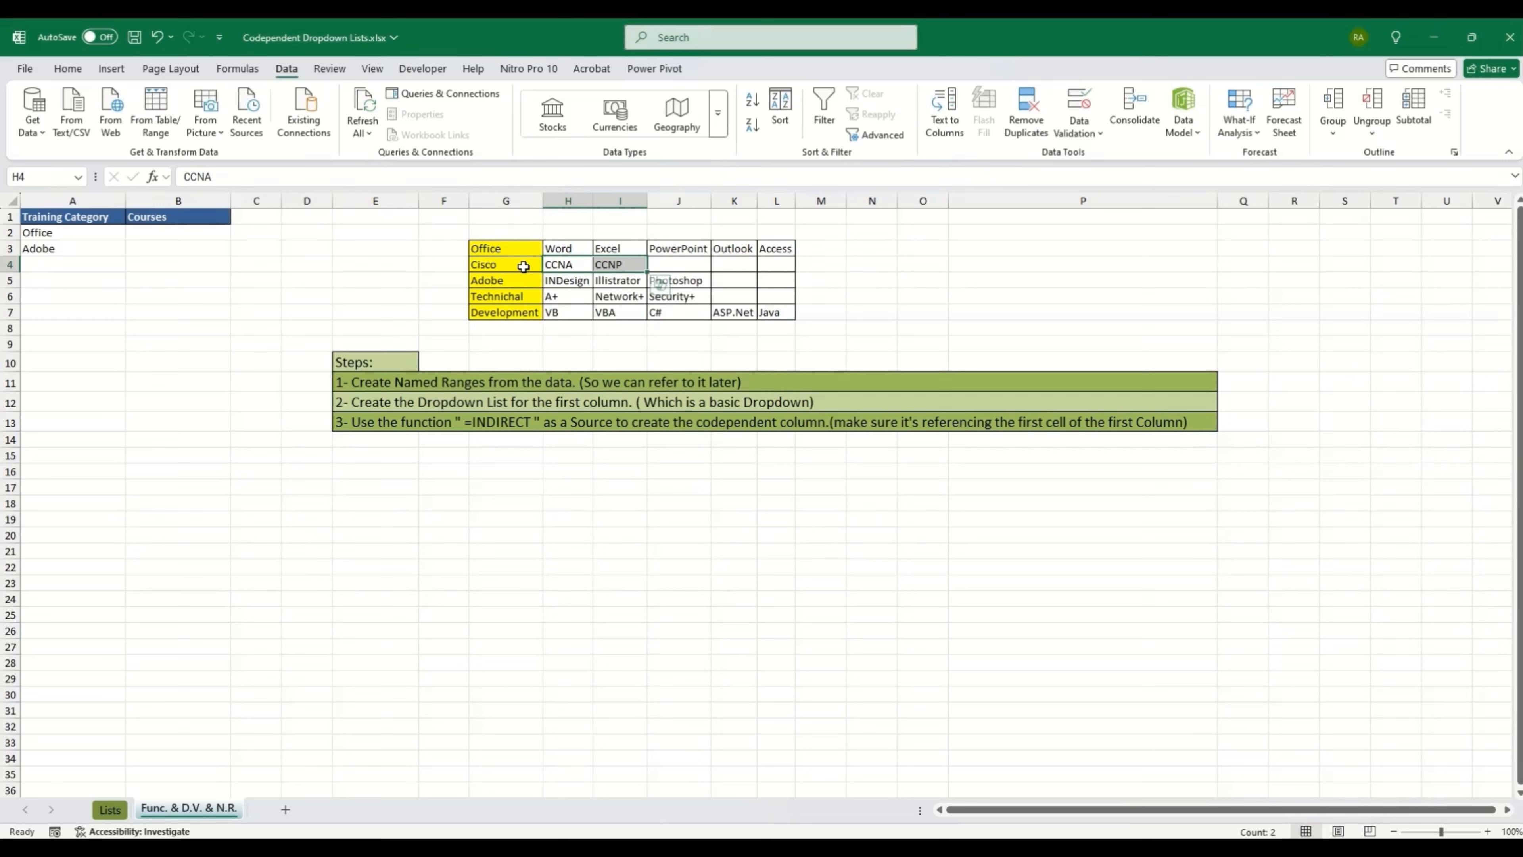
left_click_drag(507, 249, 776, 314)
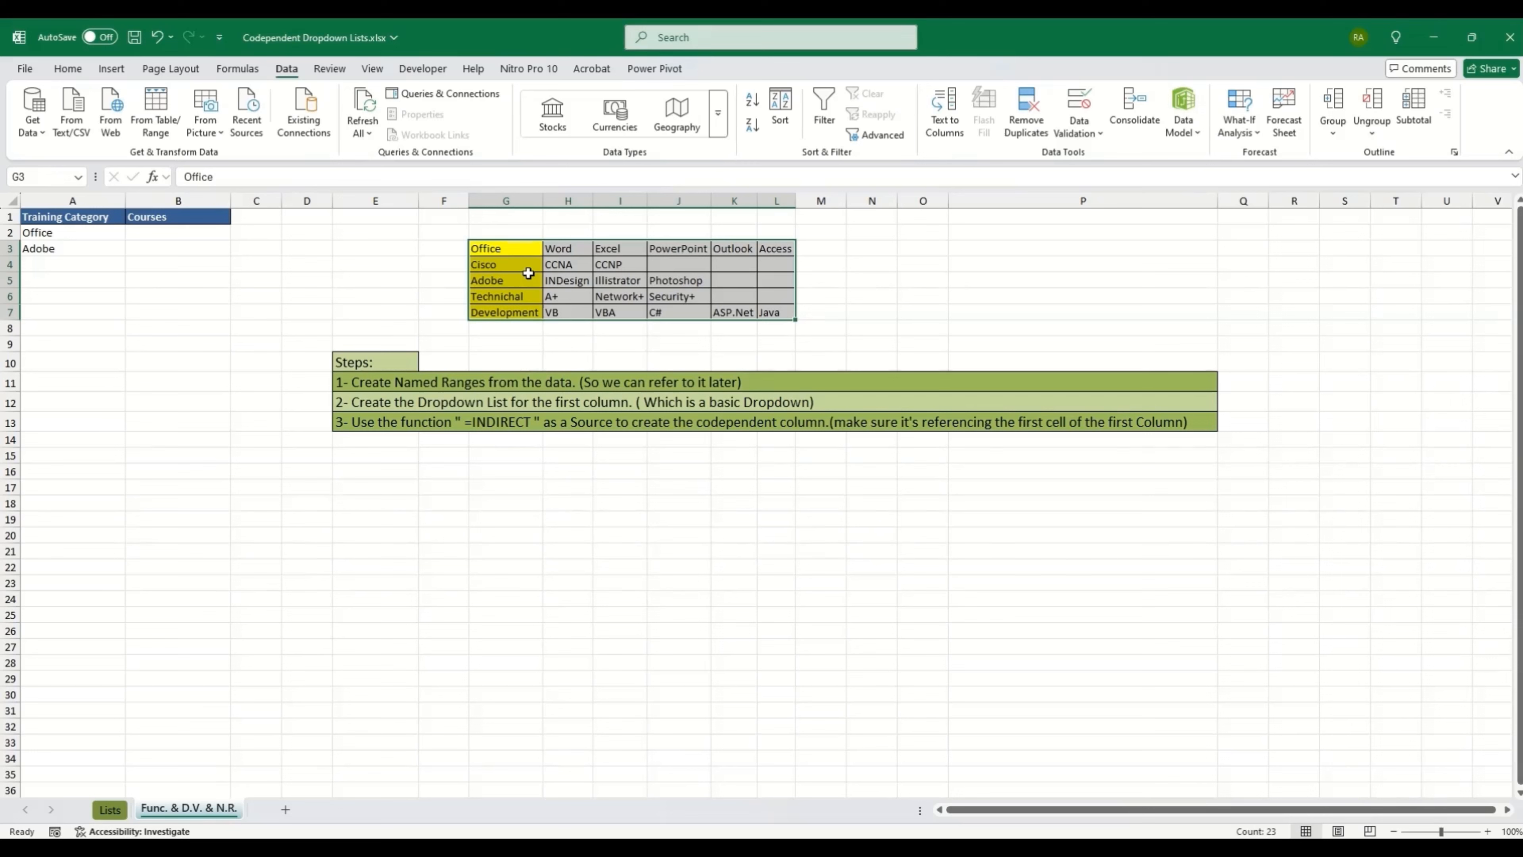
Step: Create names from selection with Left column ticked and Top row unticked
left_click(238, 69)
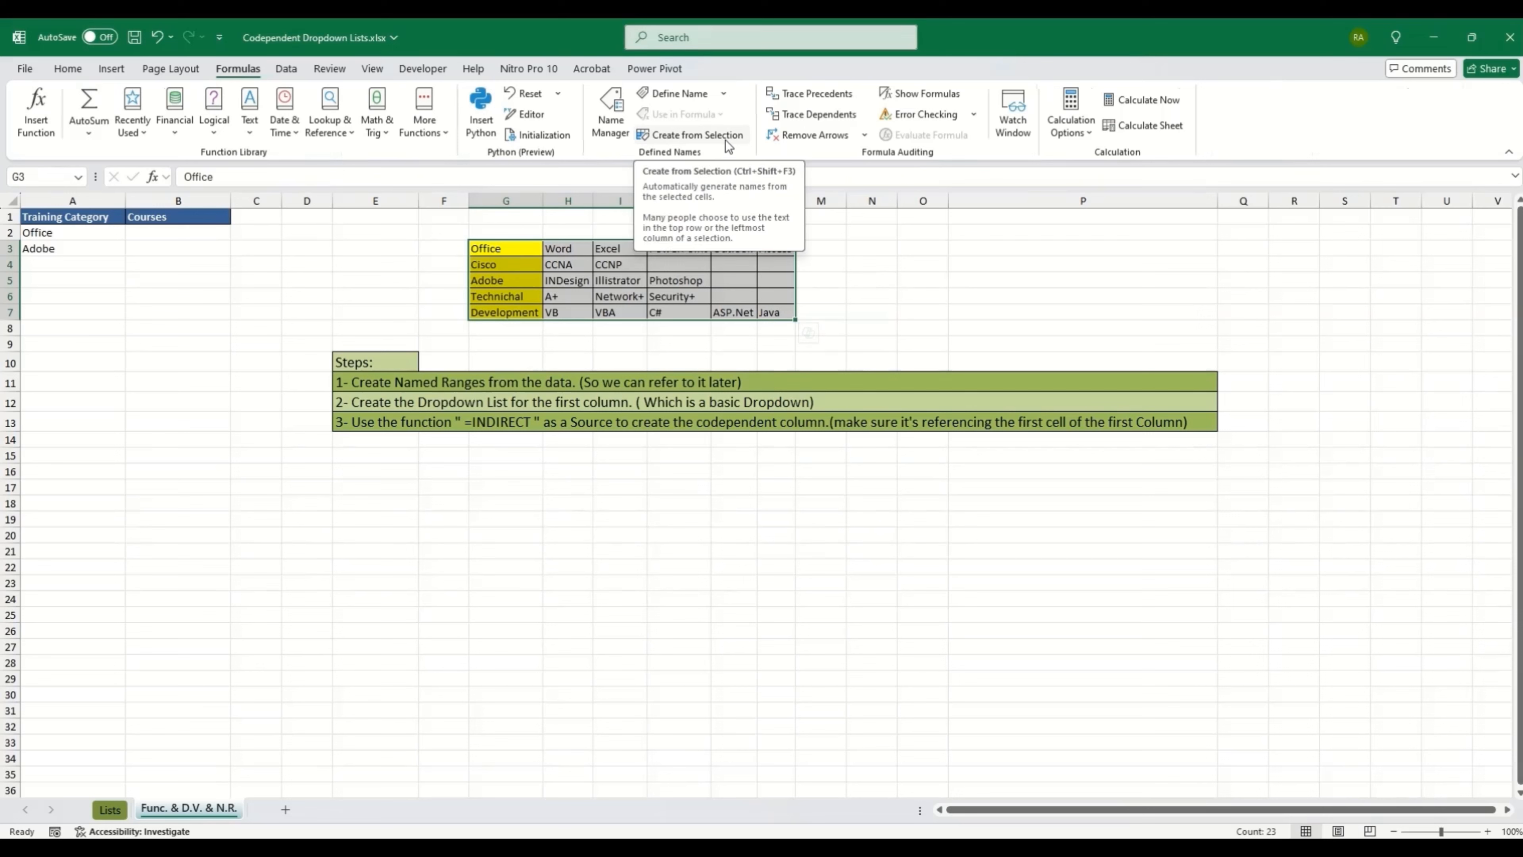
left_click(714, 136)
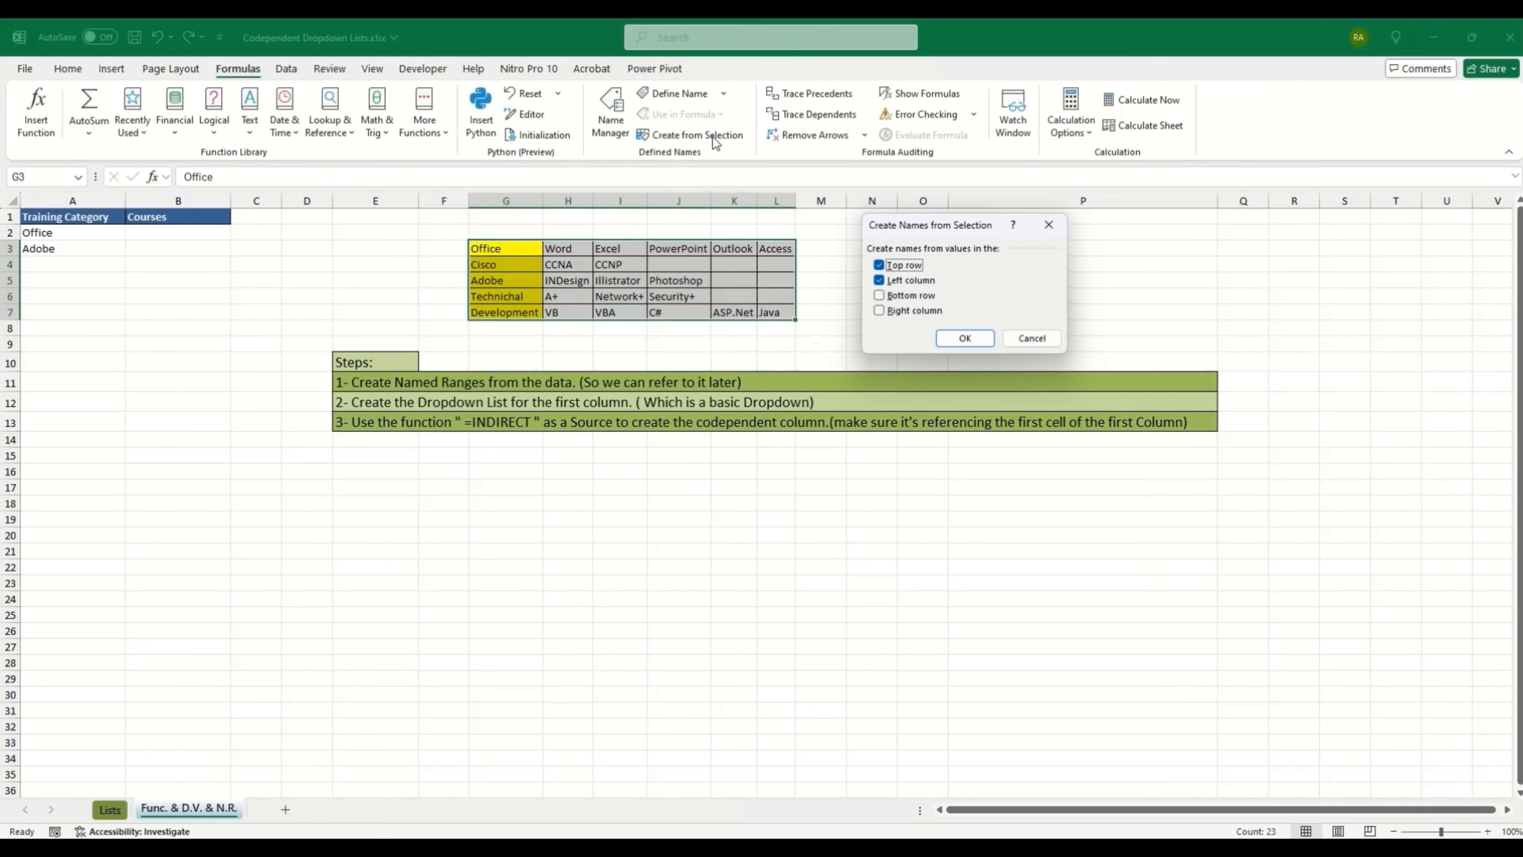
mouse_move(918, 231)
left_mouse_down()
mouse_move(846, 219)
mouse_move(928, 233)
left_mouse_up()
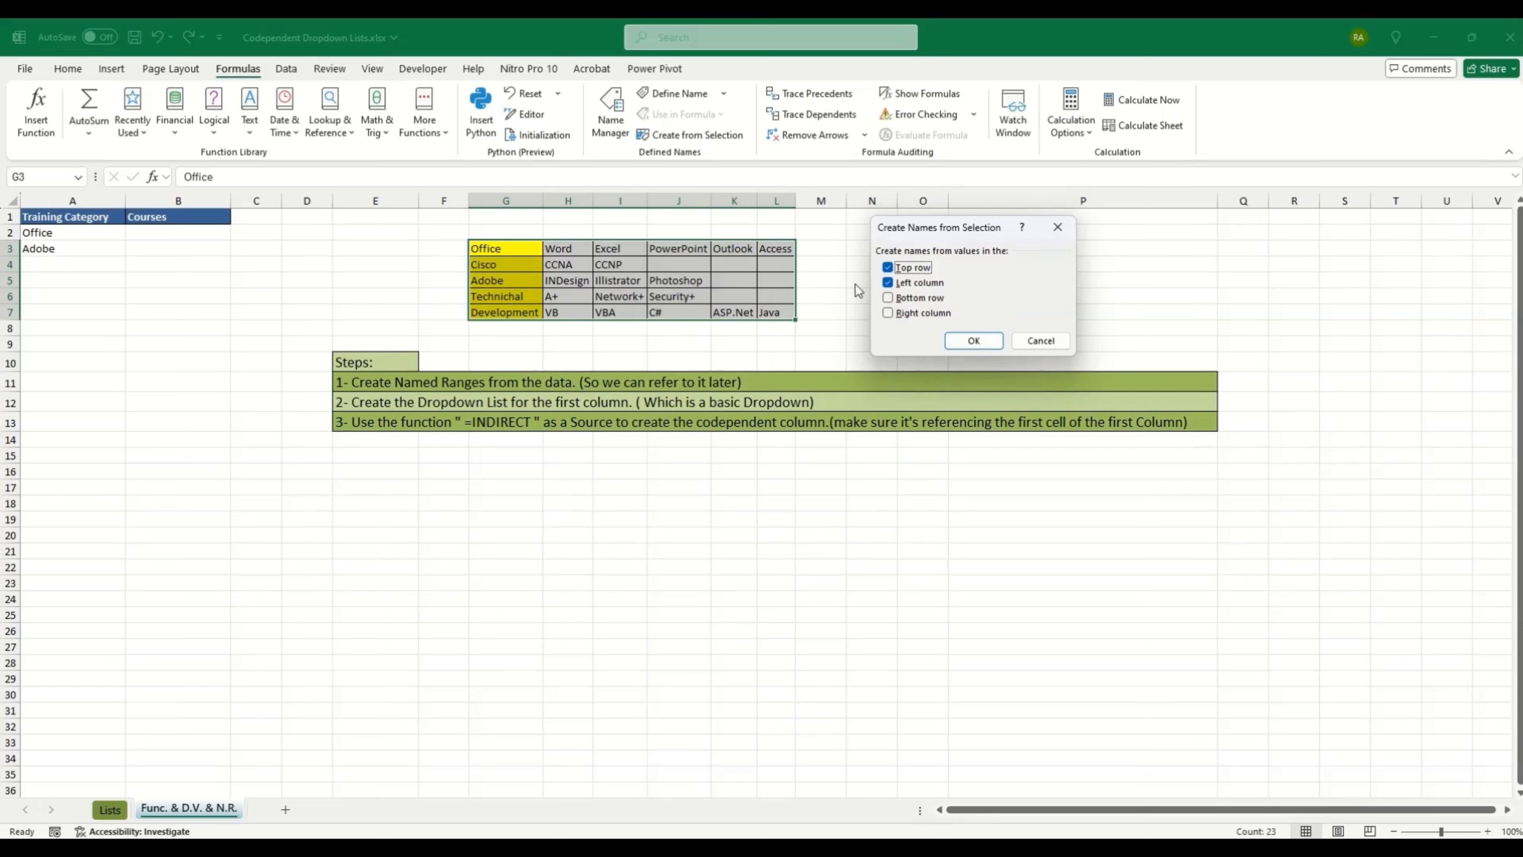
left_click(888, 268)
left_click(969, 341)
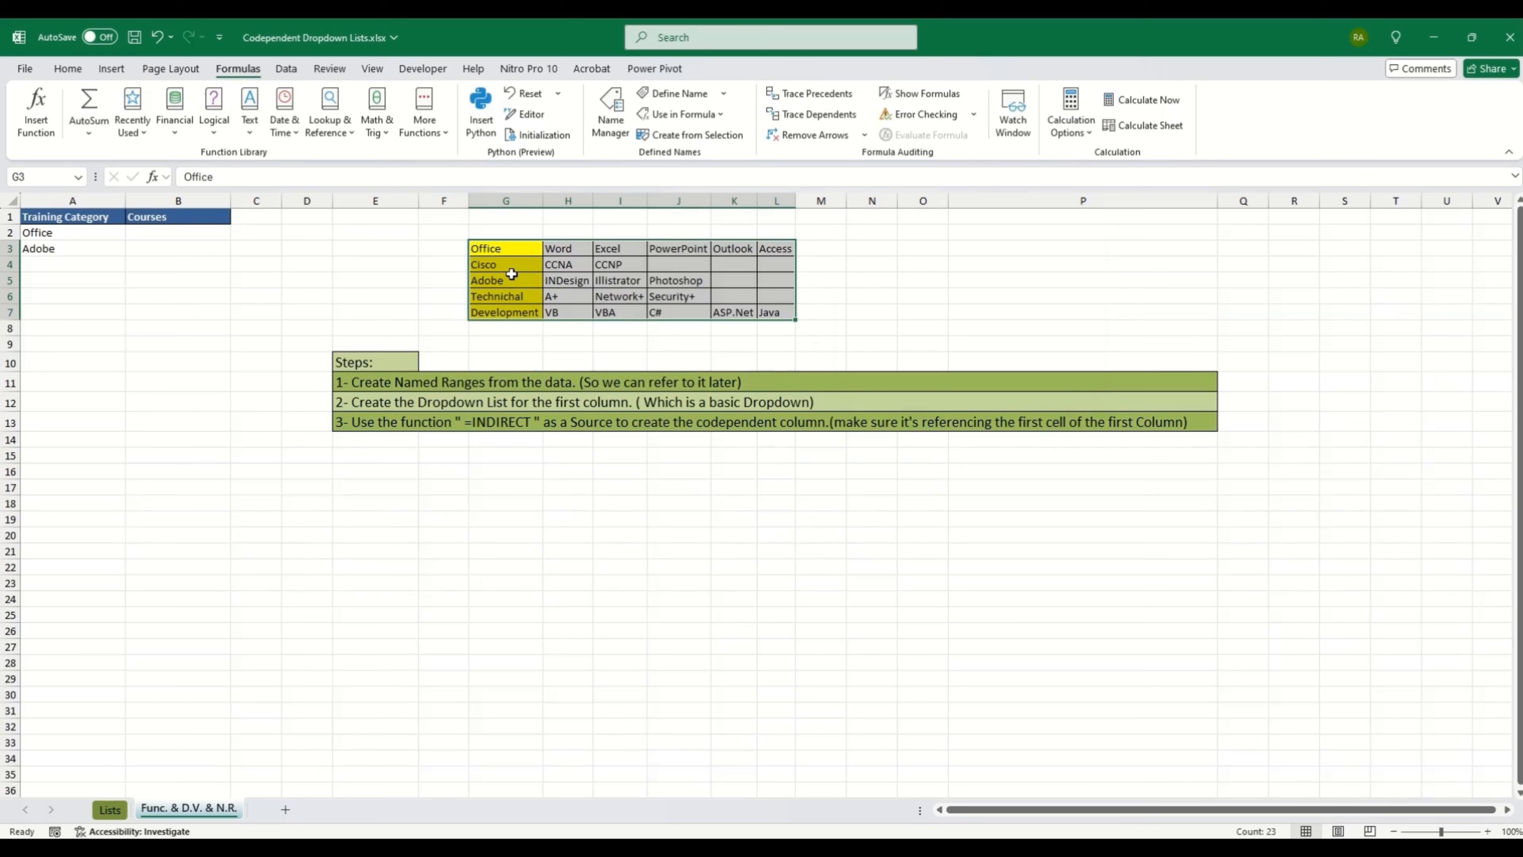
left_click(389, 268)
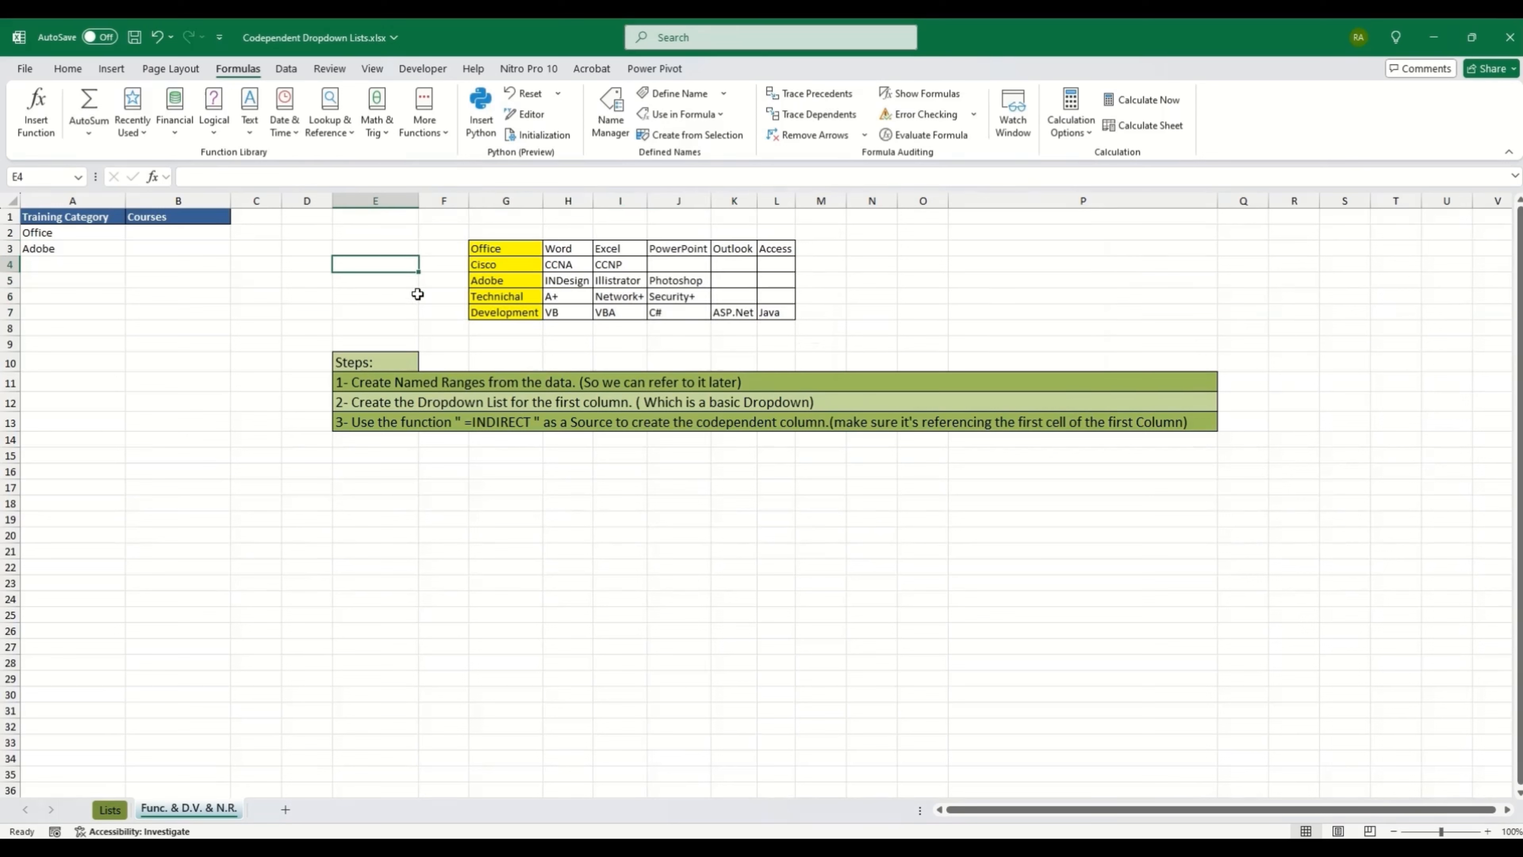
left_click(608, 122)
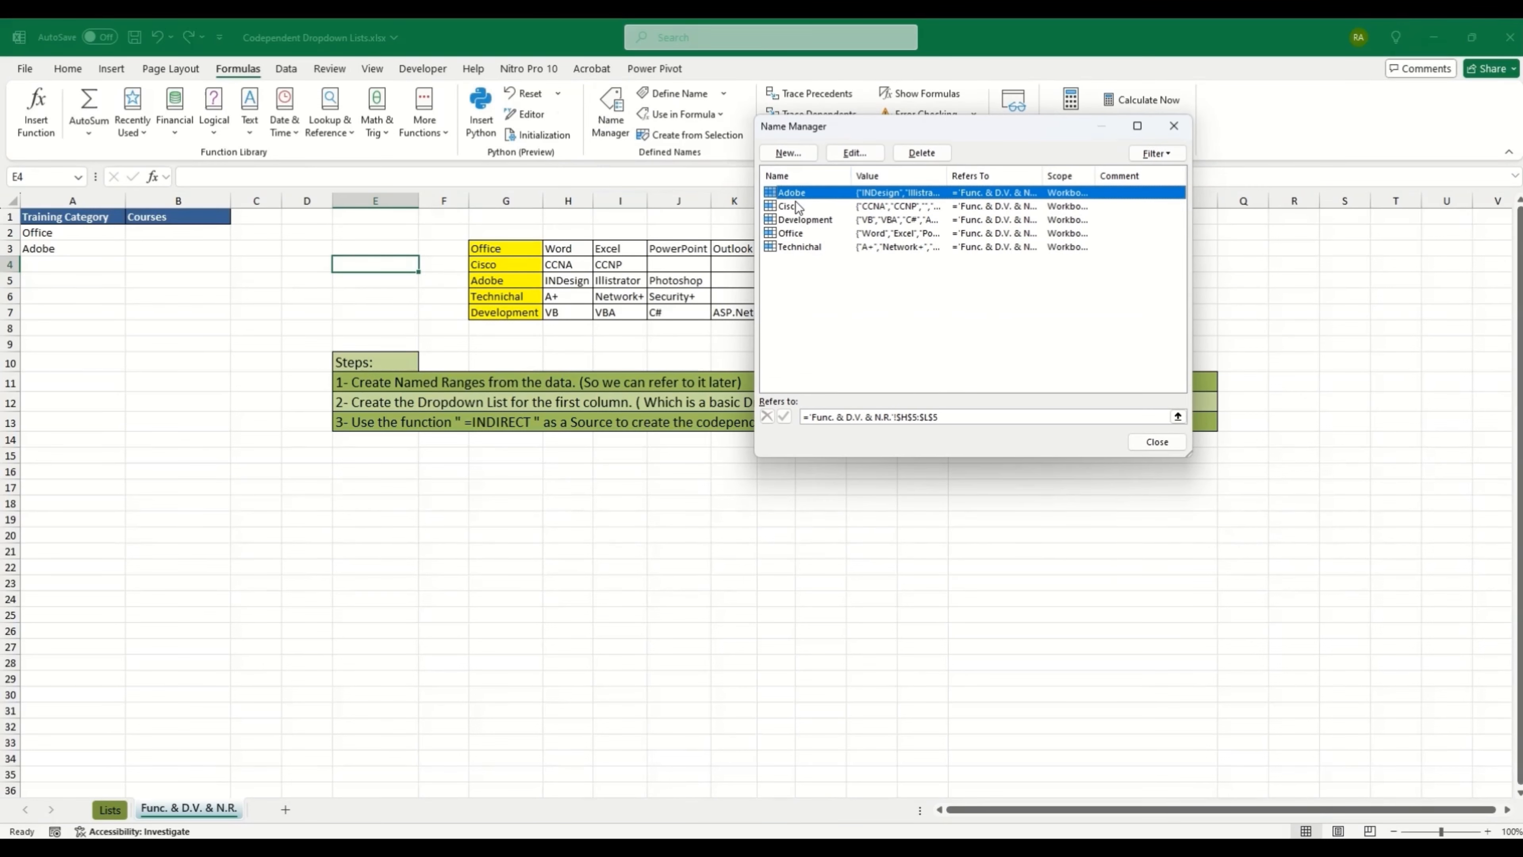
left_click(800, 206)
left_click(804, 220)
left_click(793, 237)
left_click(796, 248)
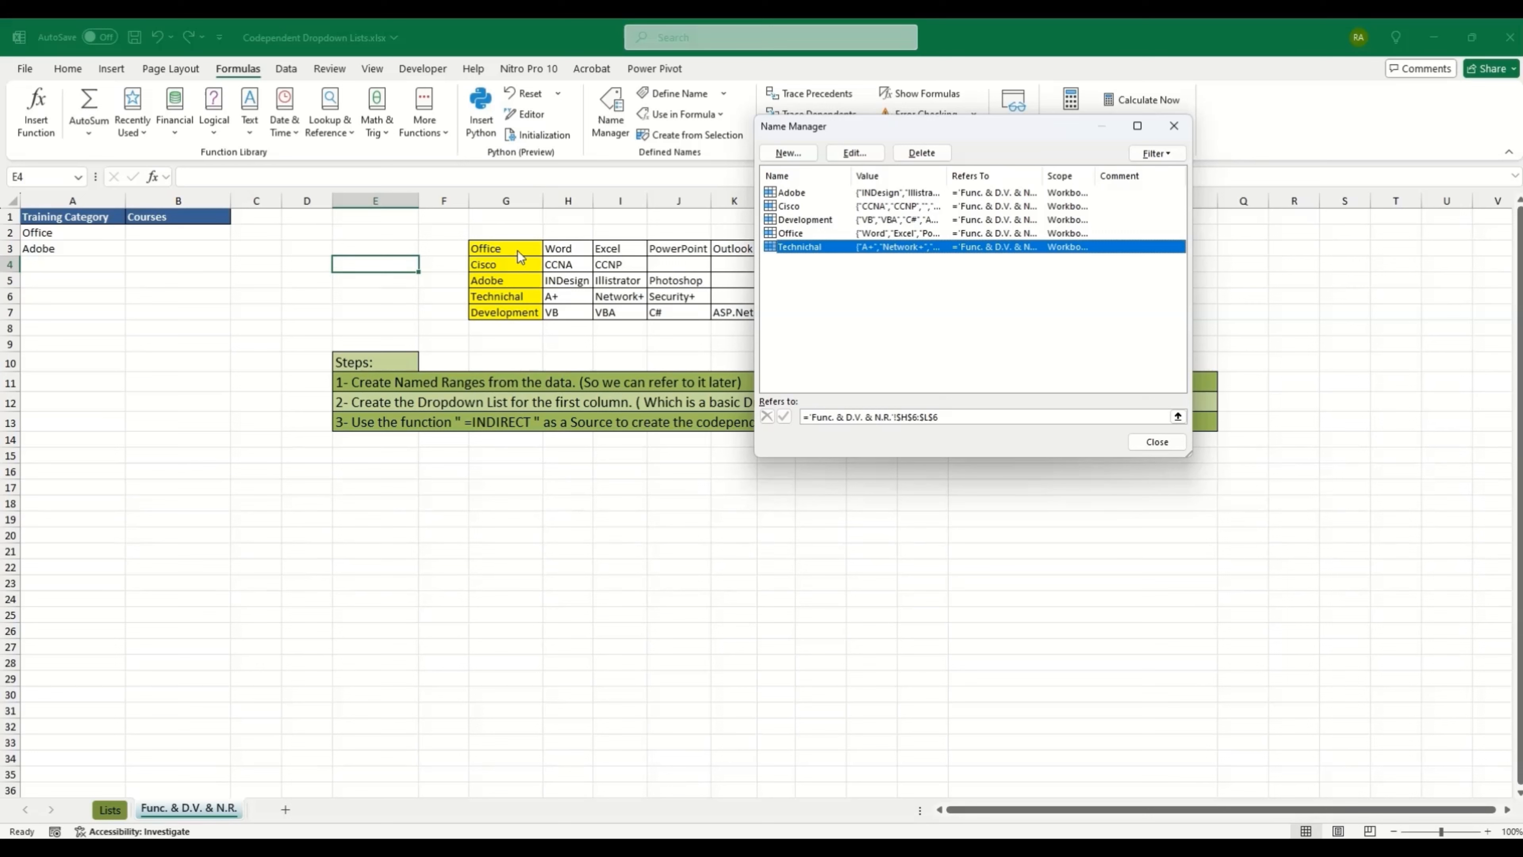
left_click(1157, 441)
left_click_drag(573, 249, 783, 249)
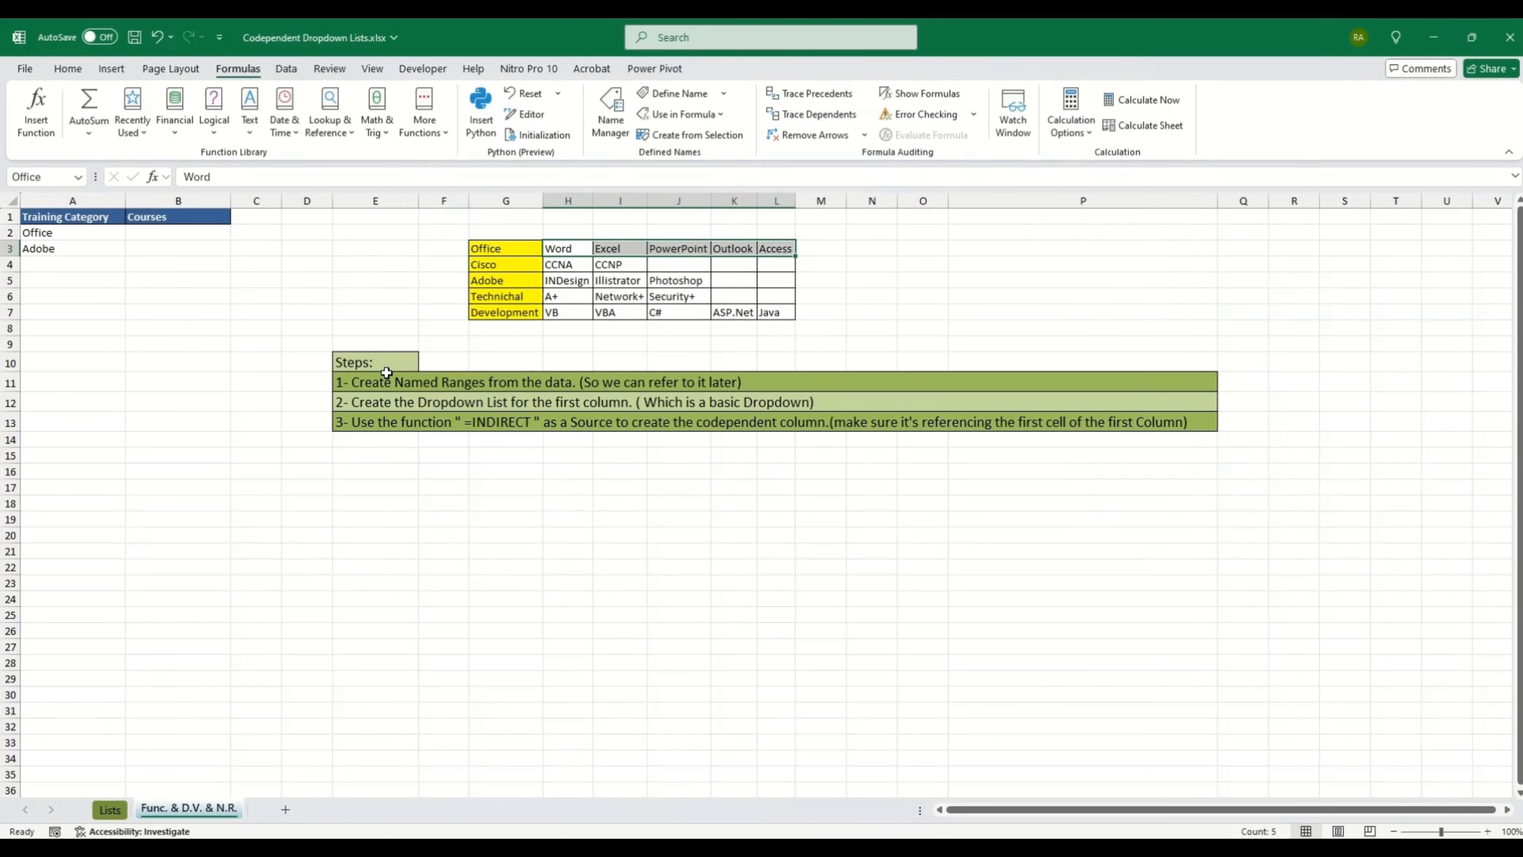
left_click(392, 403)
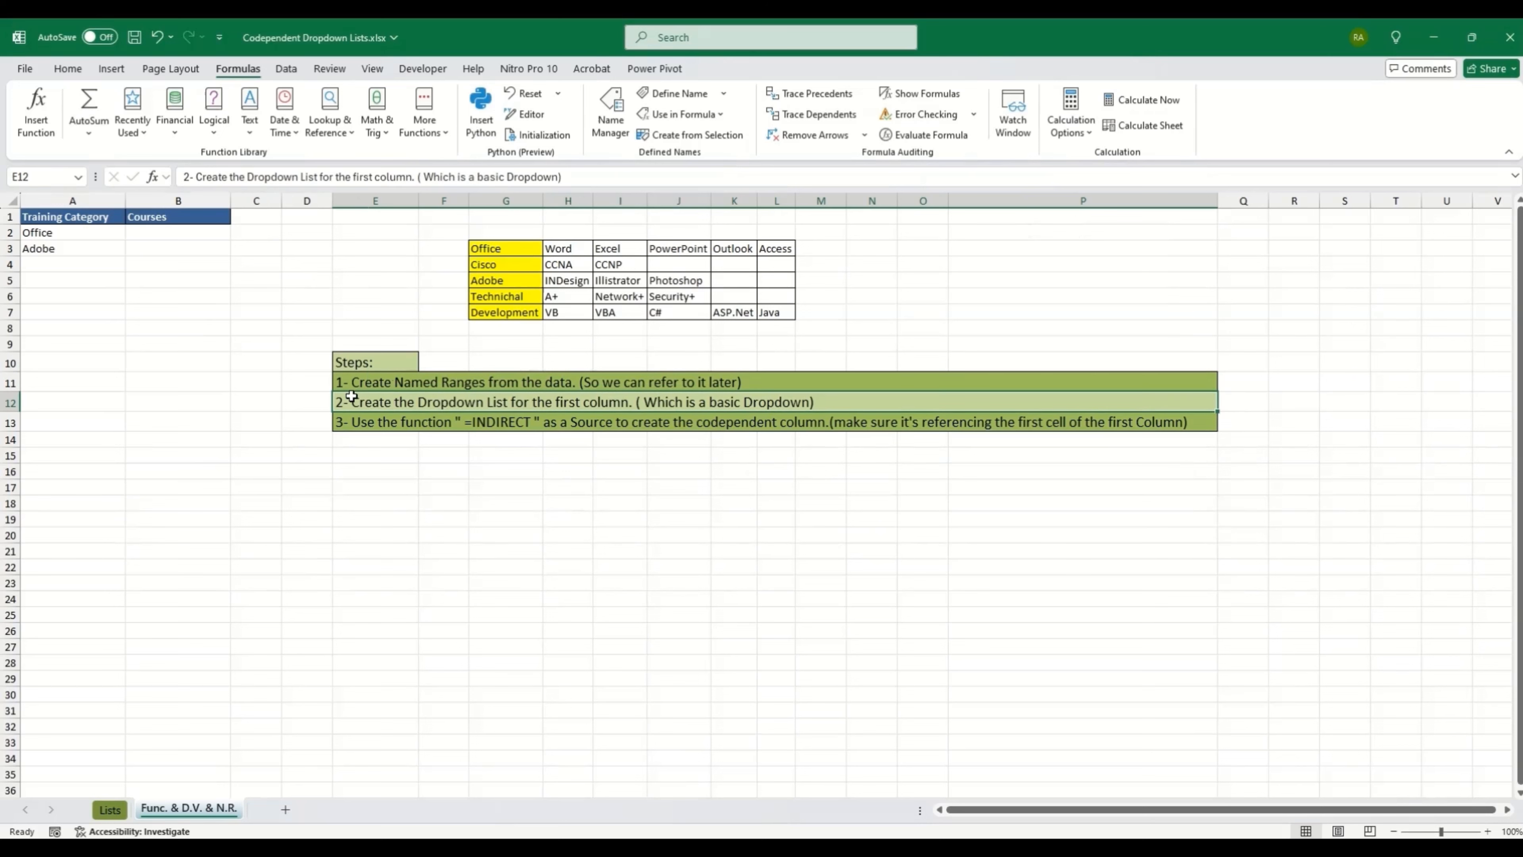
left_click(404, 425)
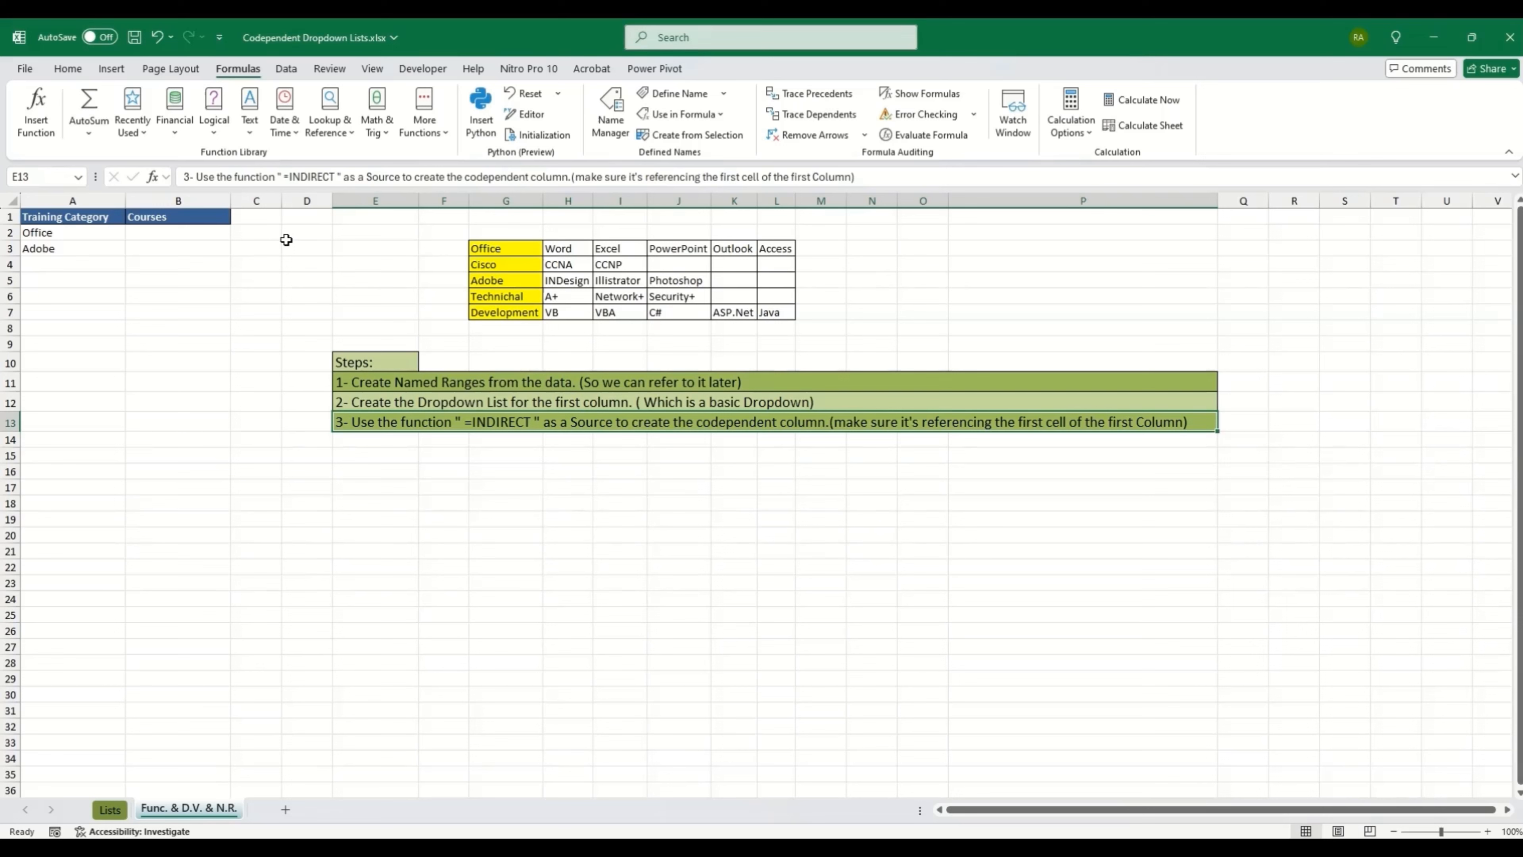
left_click(75, 233)
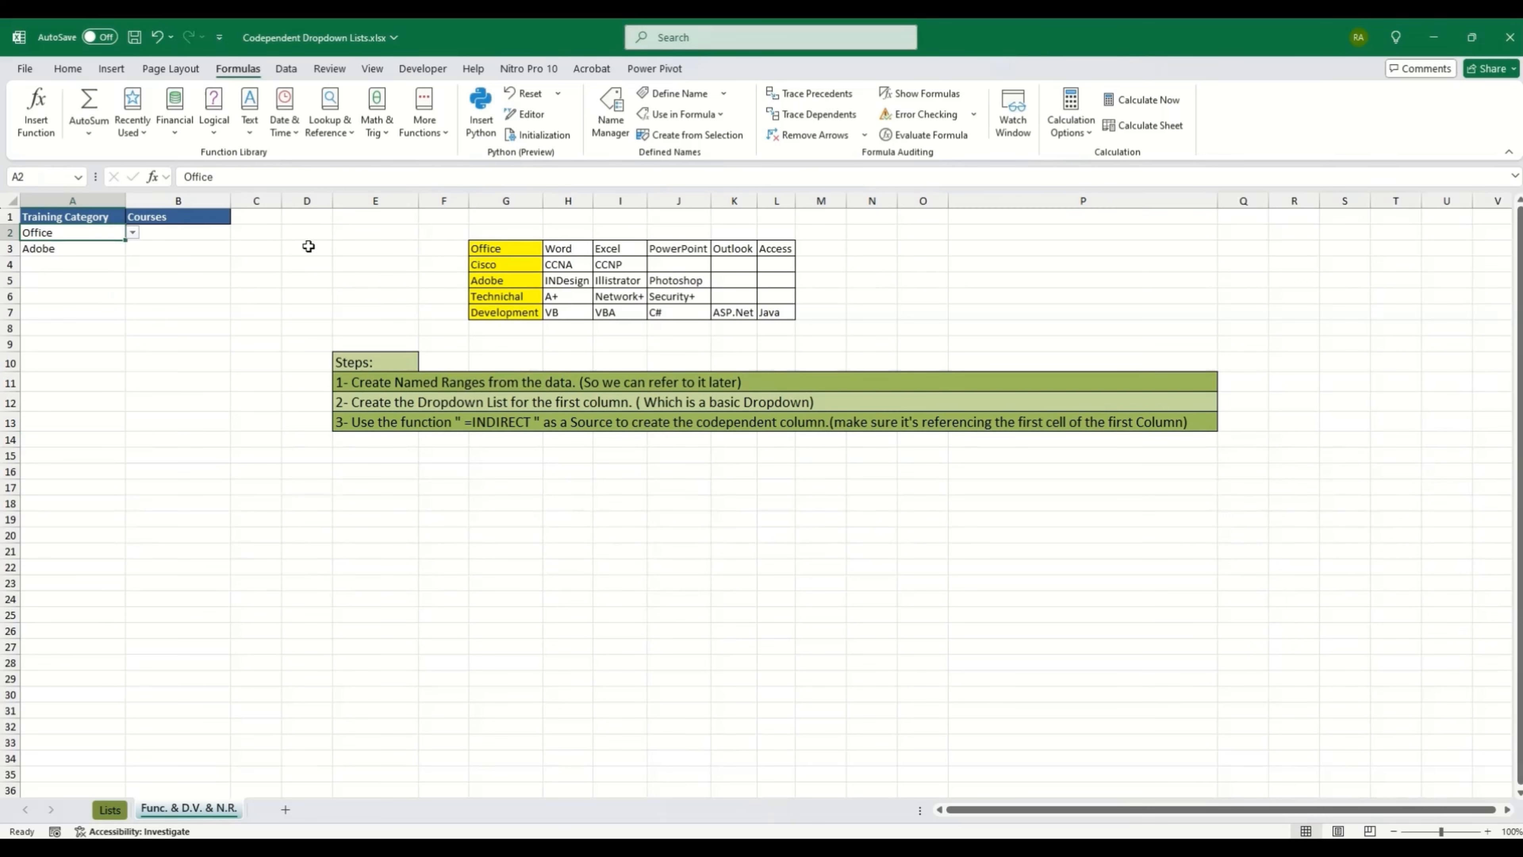
left_click(215, 234)
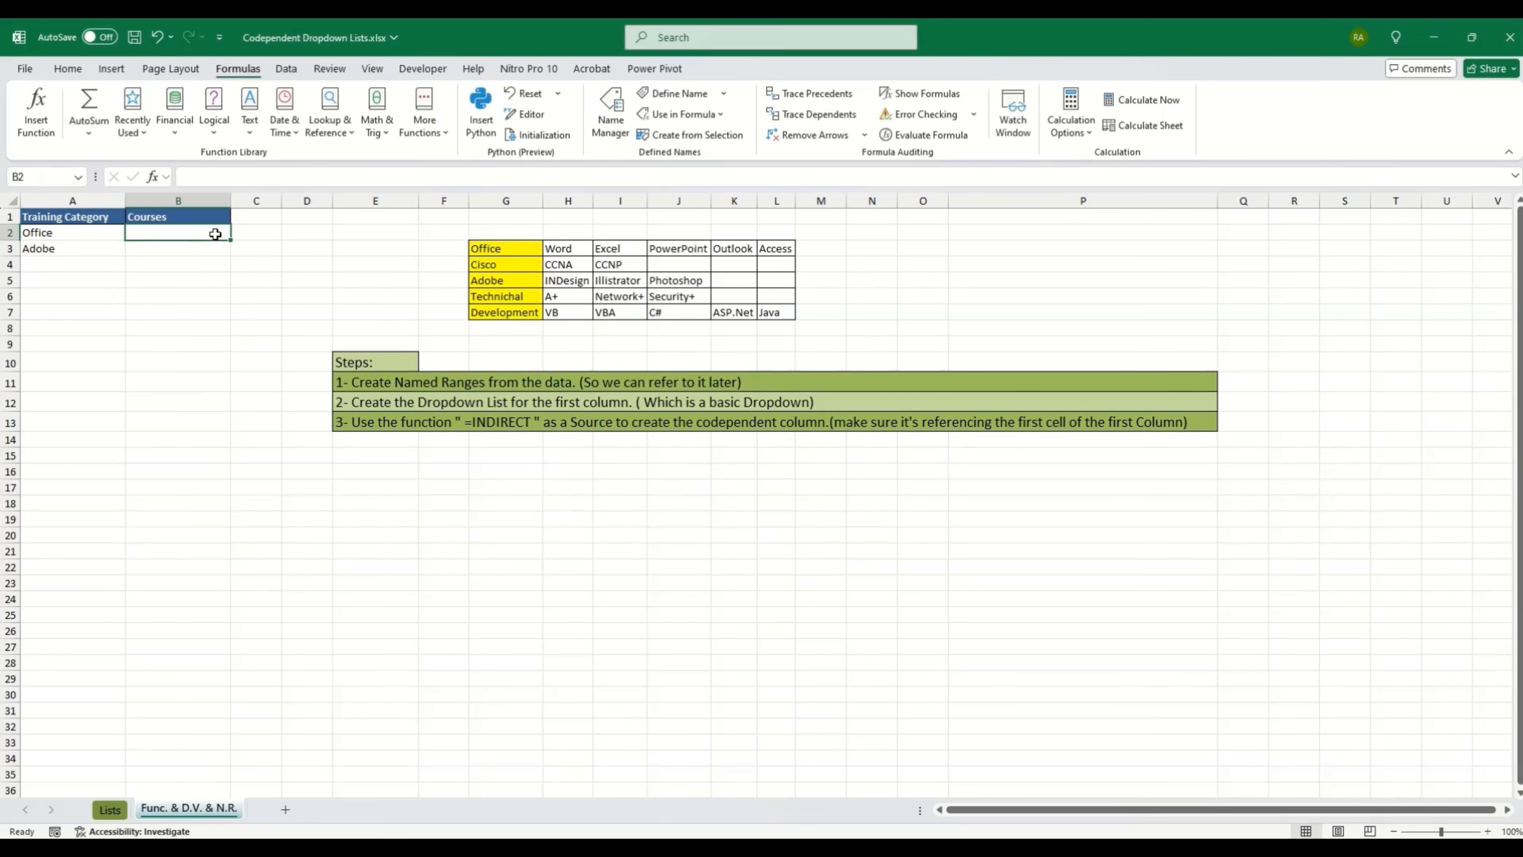
Step: Enter =INDIRECT(A2) in B2 so the Office courses spill across row 2
type("=")
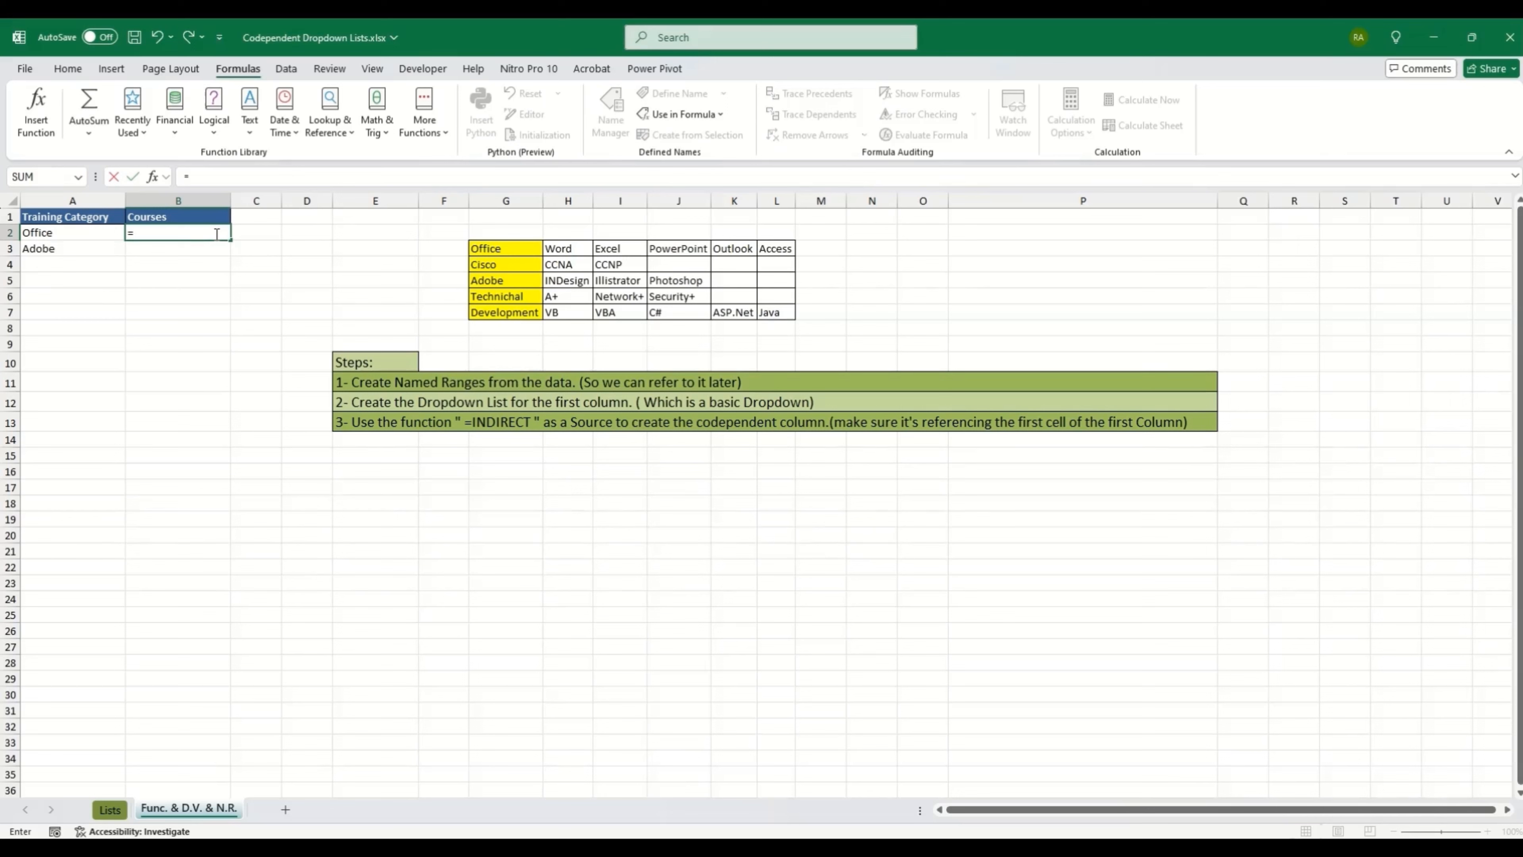
type("INDIR")
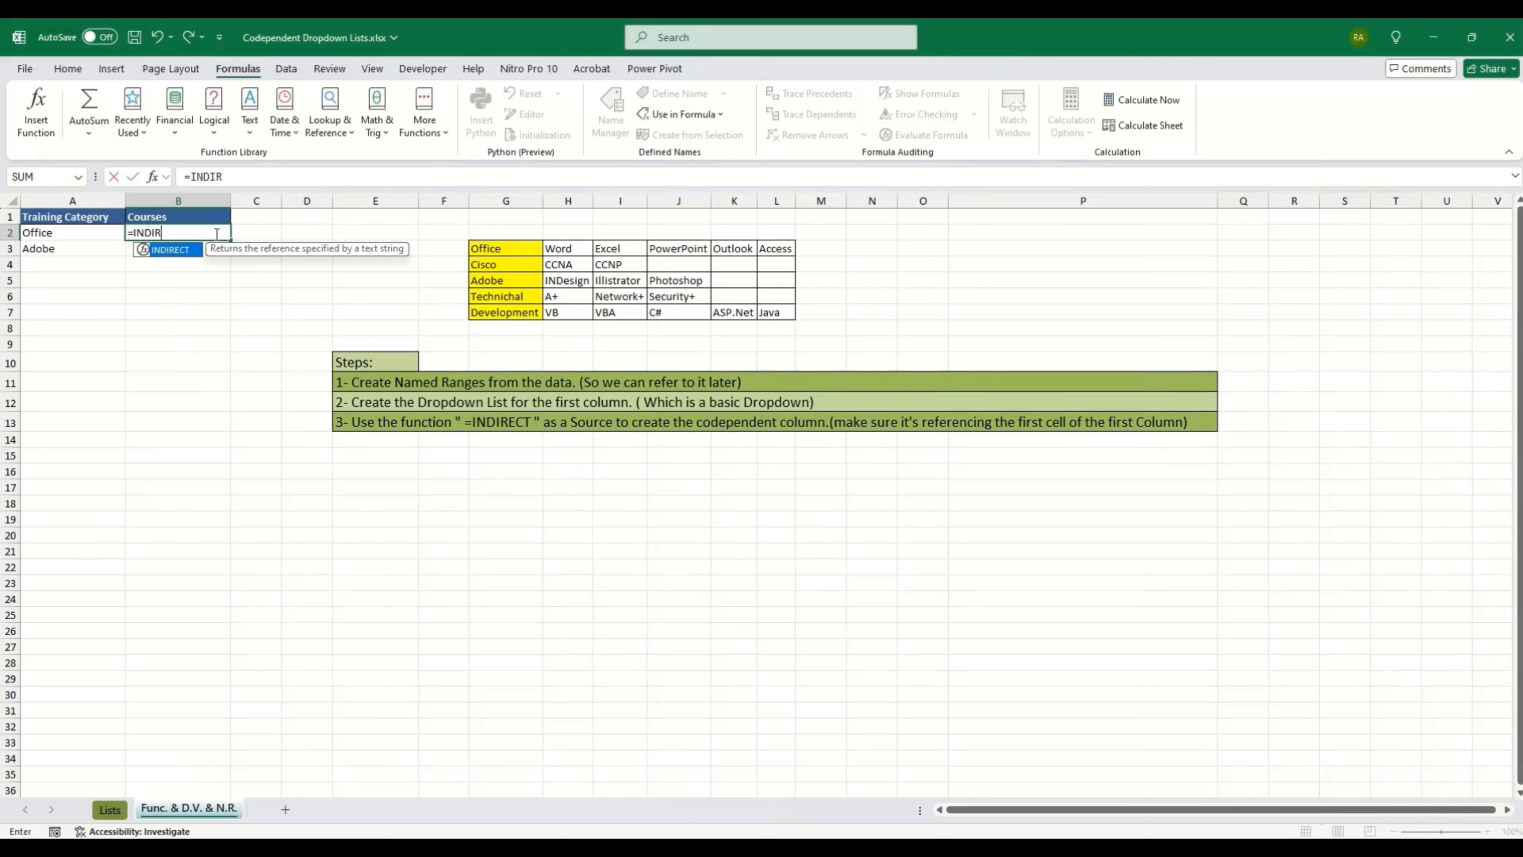
type("CT")
key("BackSpace")
key("BackSpace")
double_click(174, 250)
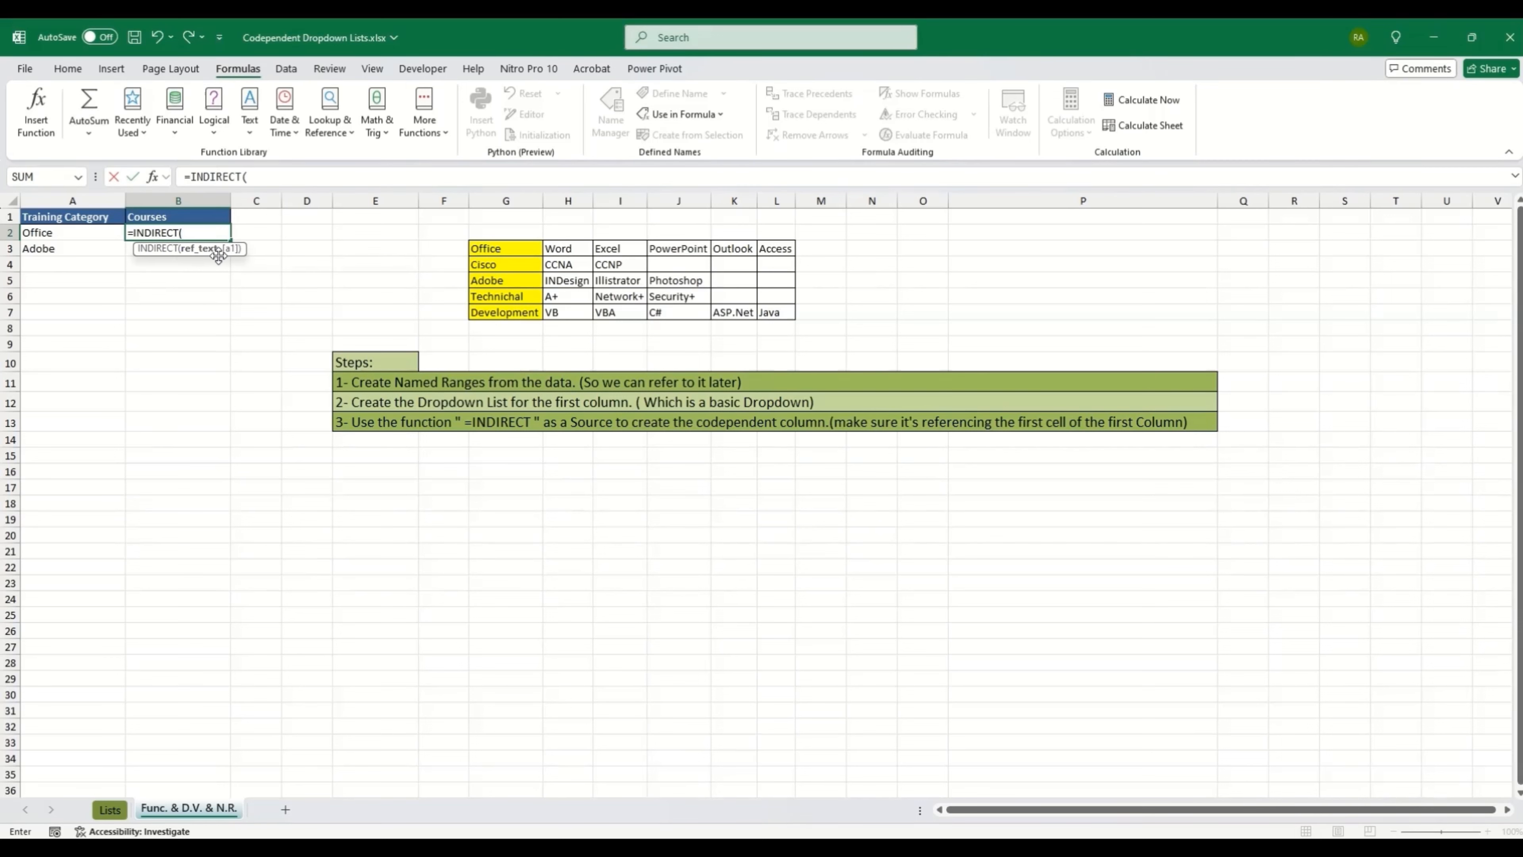
left_click(79, 233)
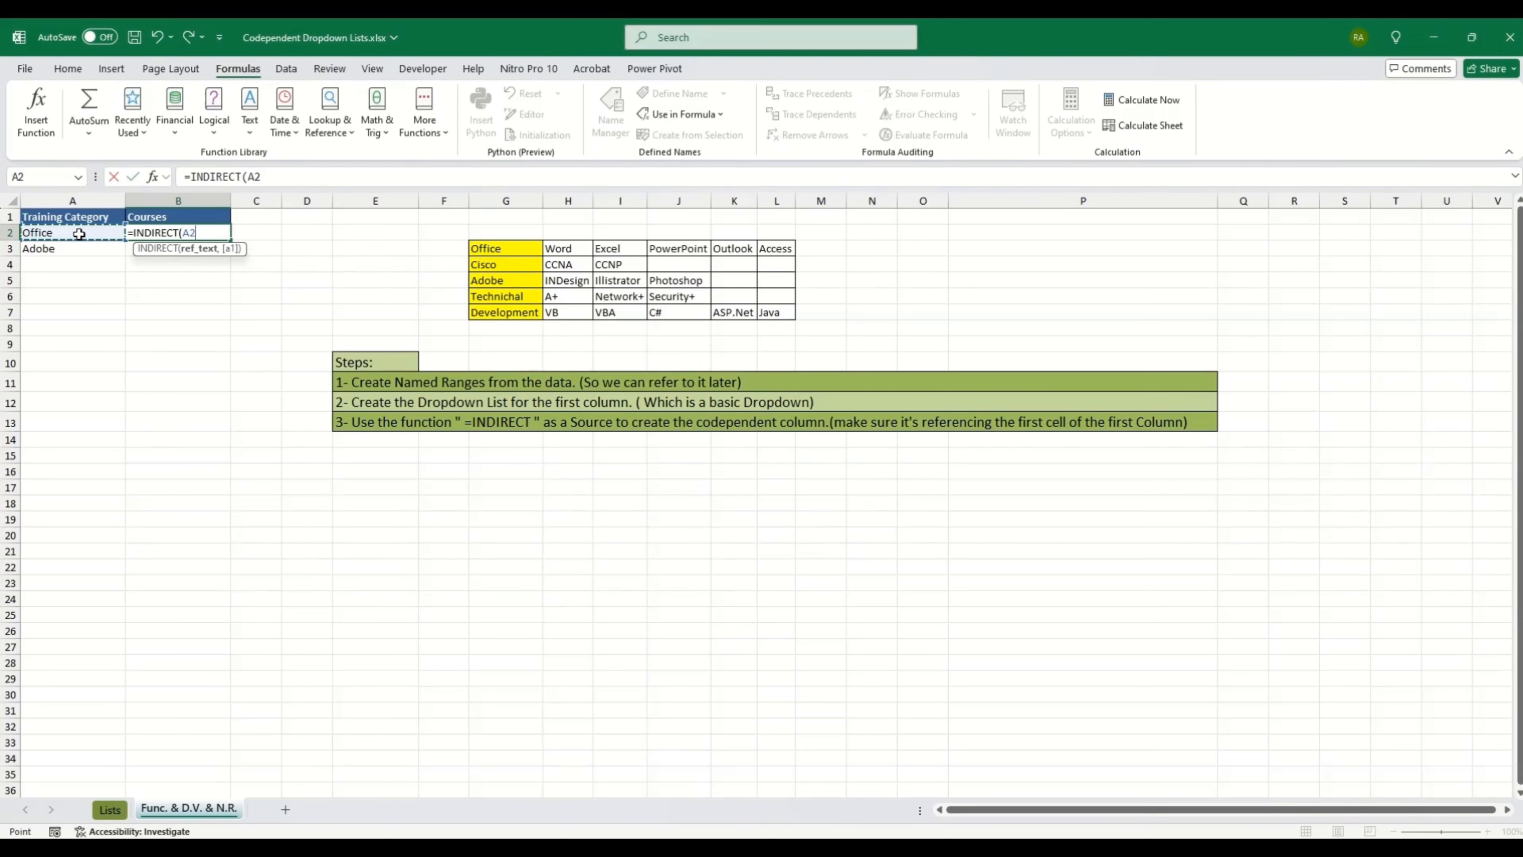
key("Return")
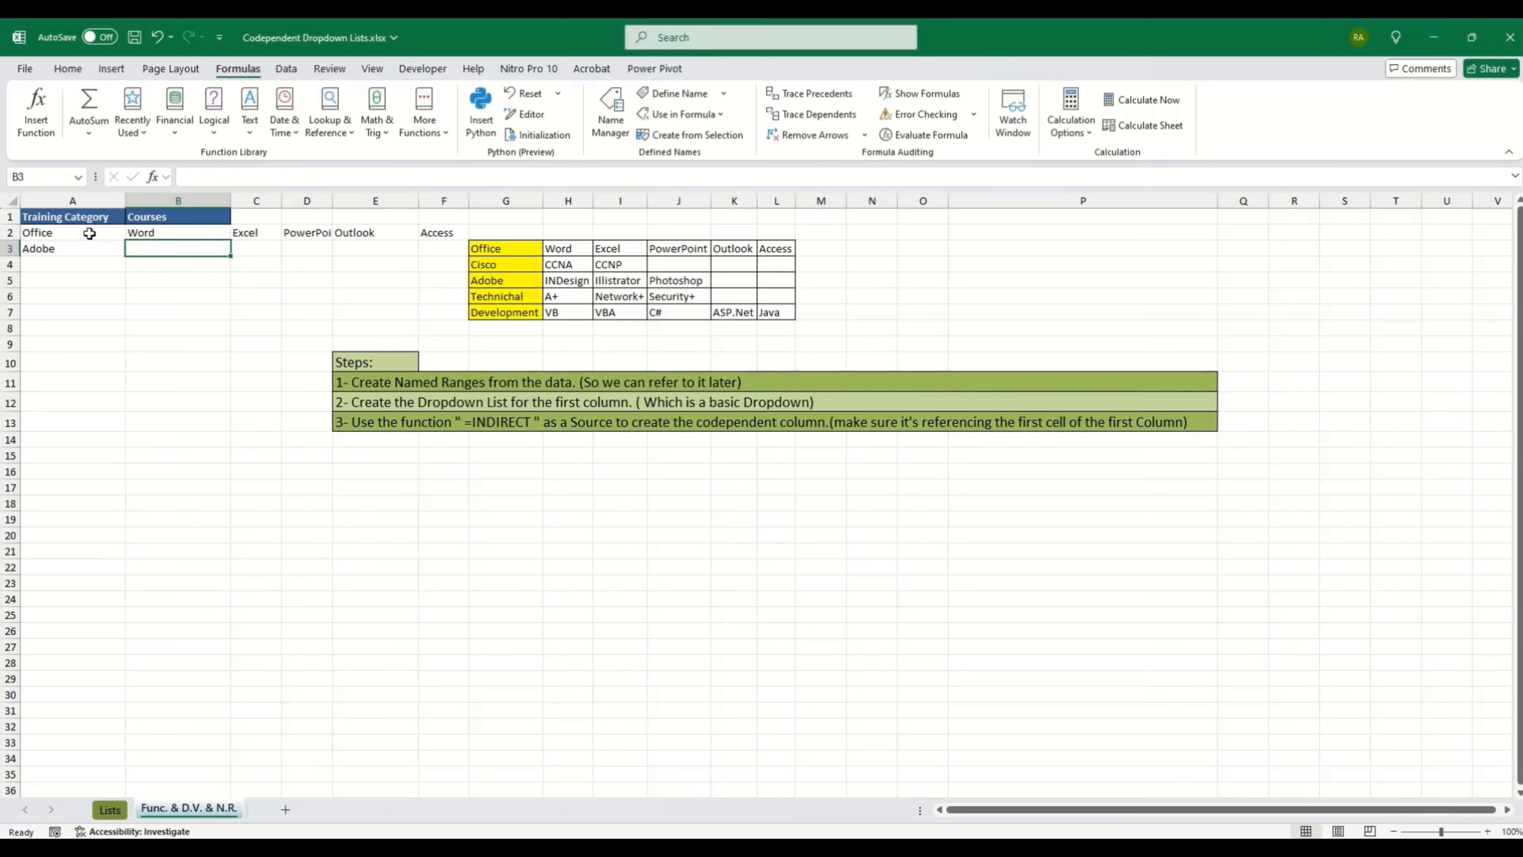
Step: Select the spilled Office courses in B2:F2
left_click(163, 234)
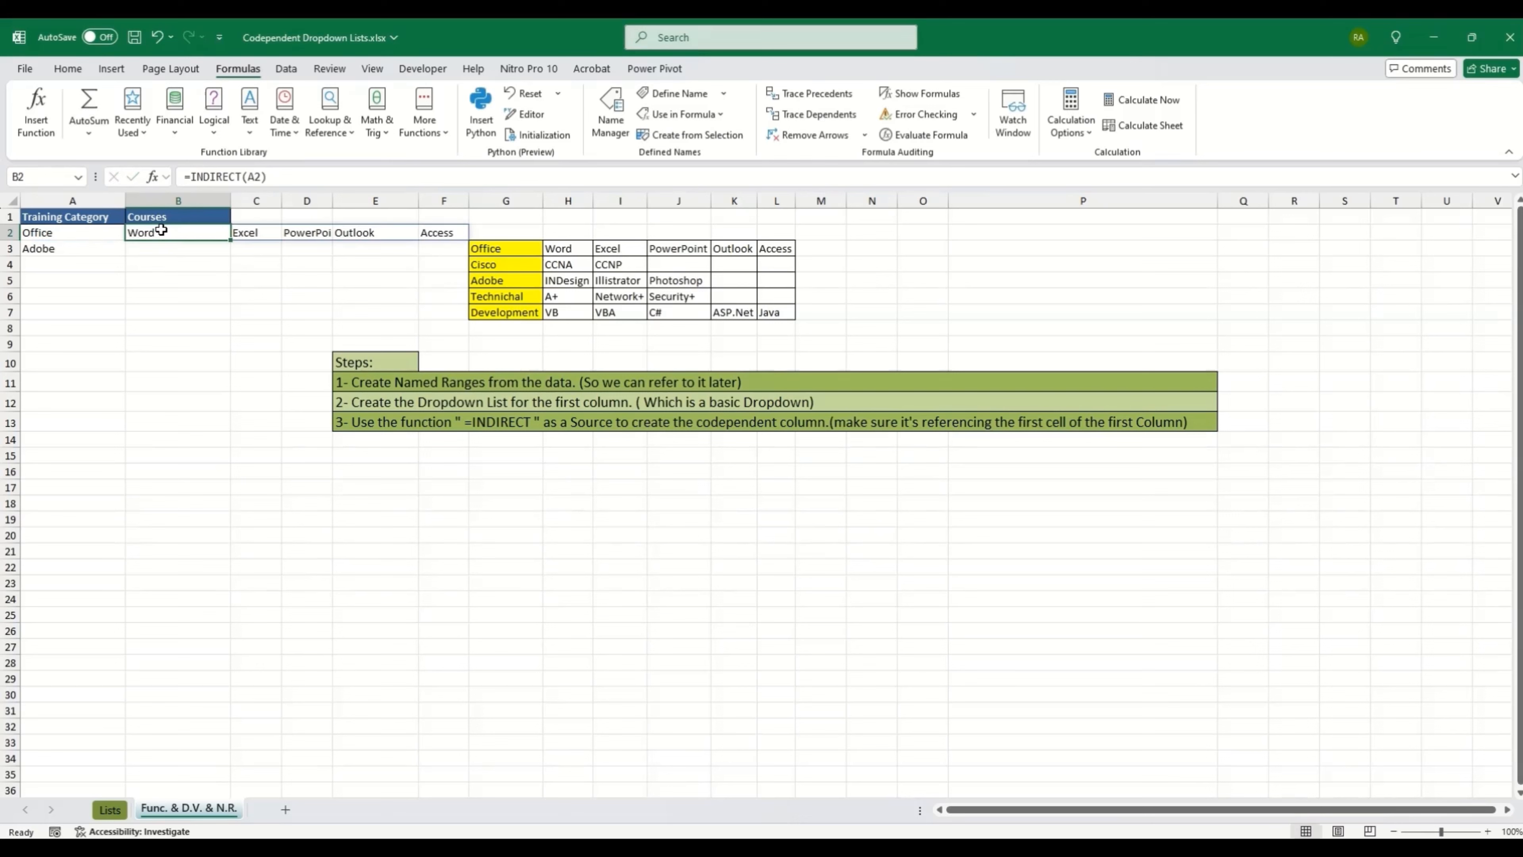
left_click_drag(162, 230, 442, 232)
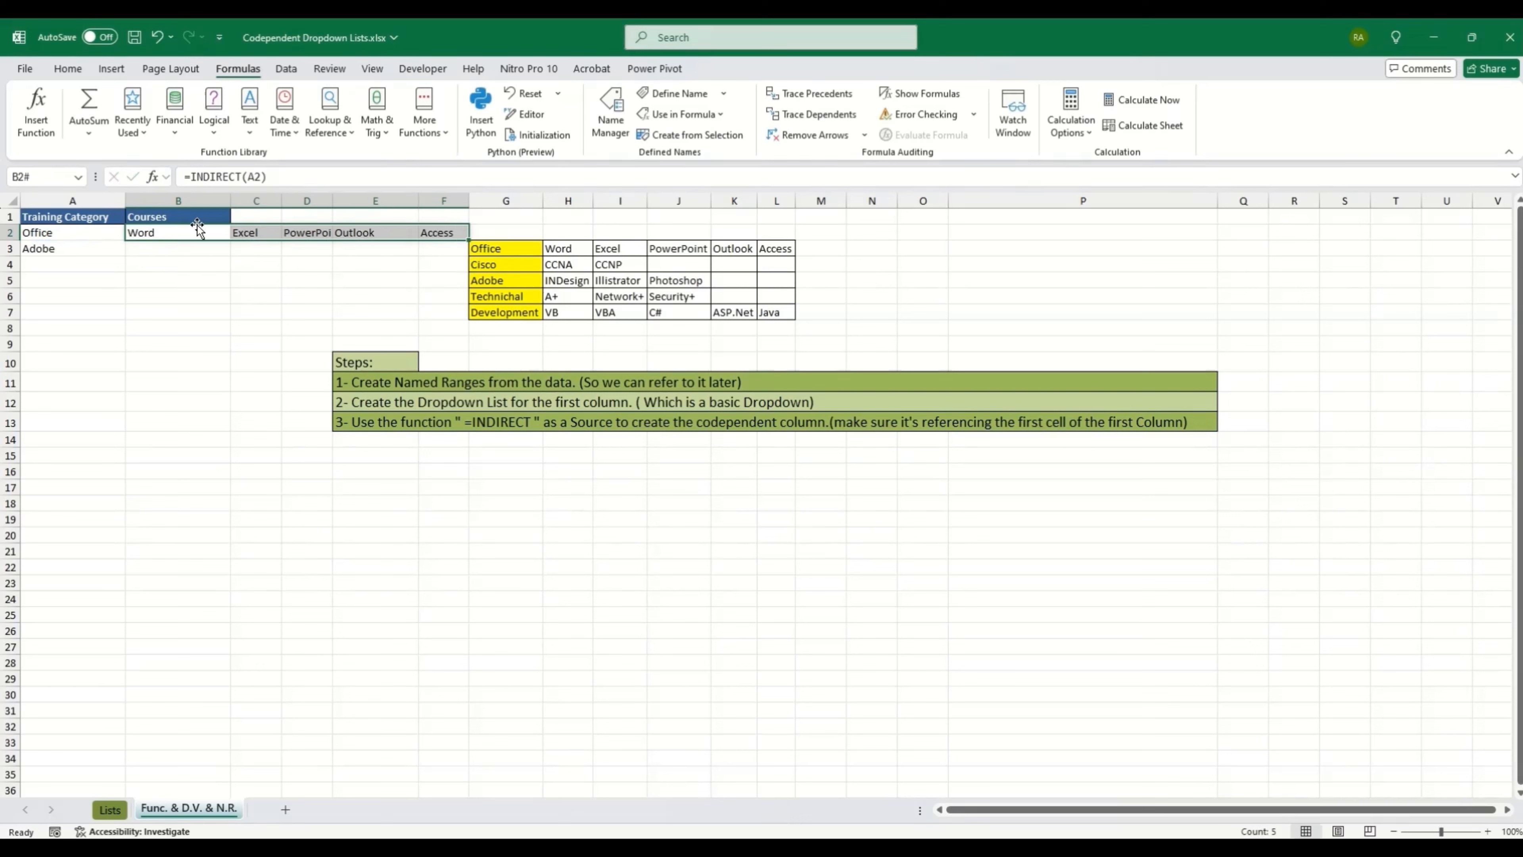
left_click_drag(175, 232, 426, 232)
left_click_drag(179, 235, 444, 234)
Step: Review the Office named range's cell reference in Name Manager
left_click(621, 129)
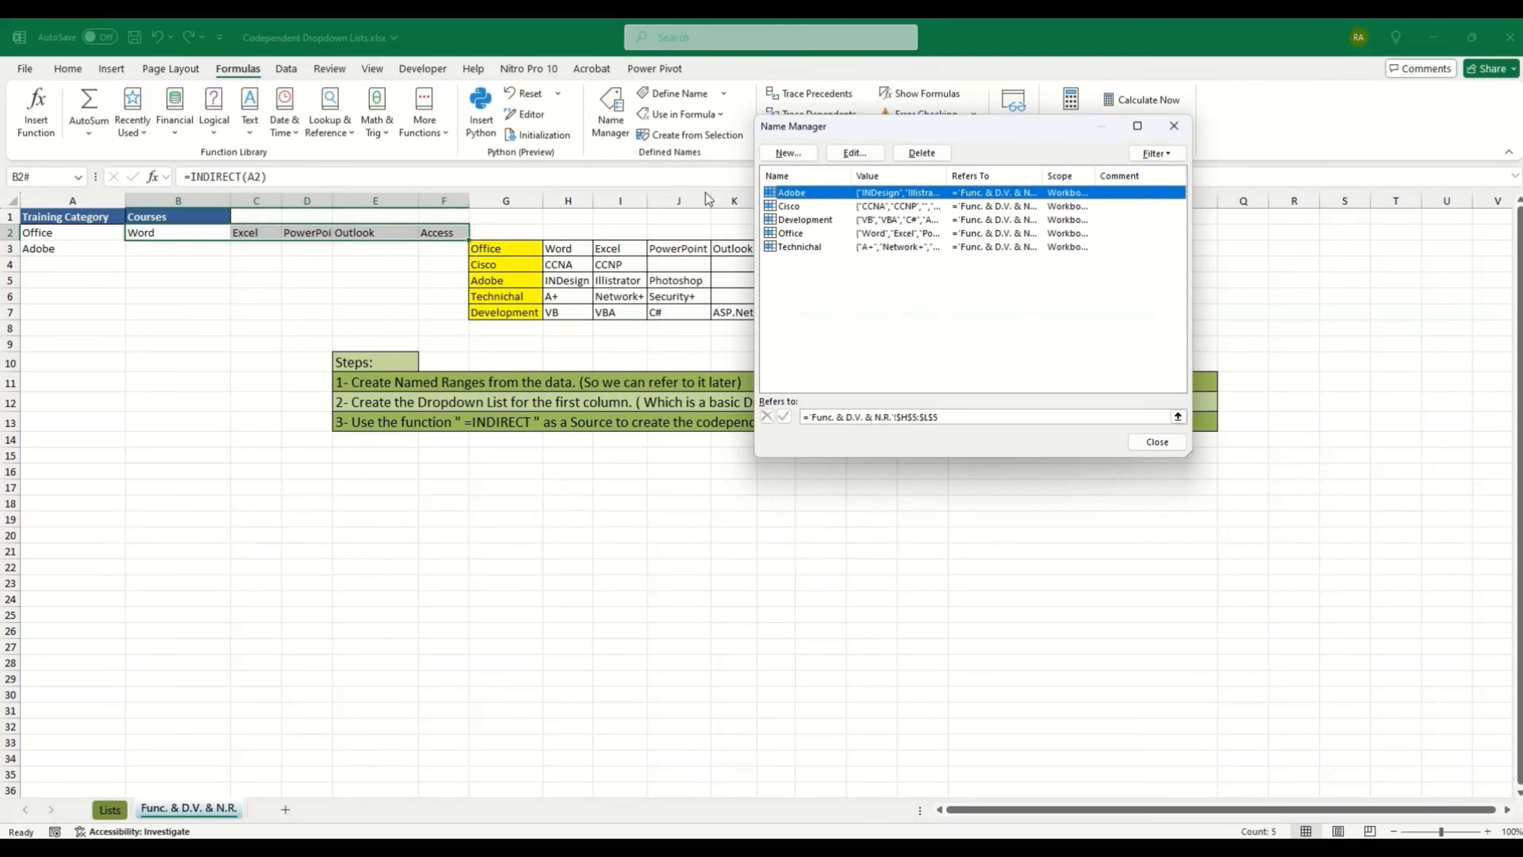
left_click(787, 234)
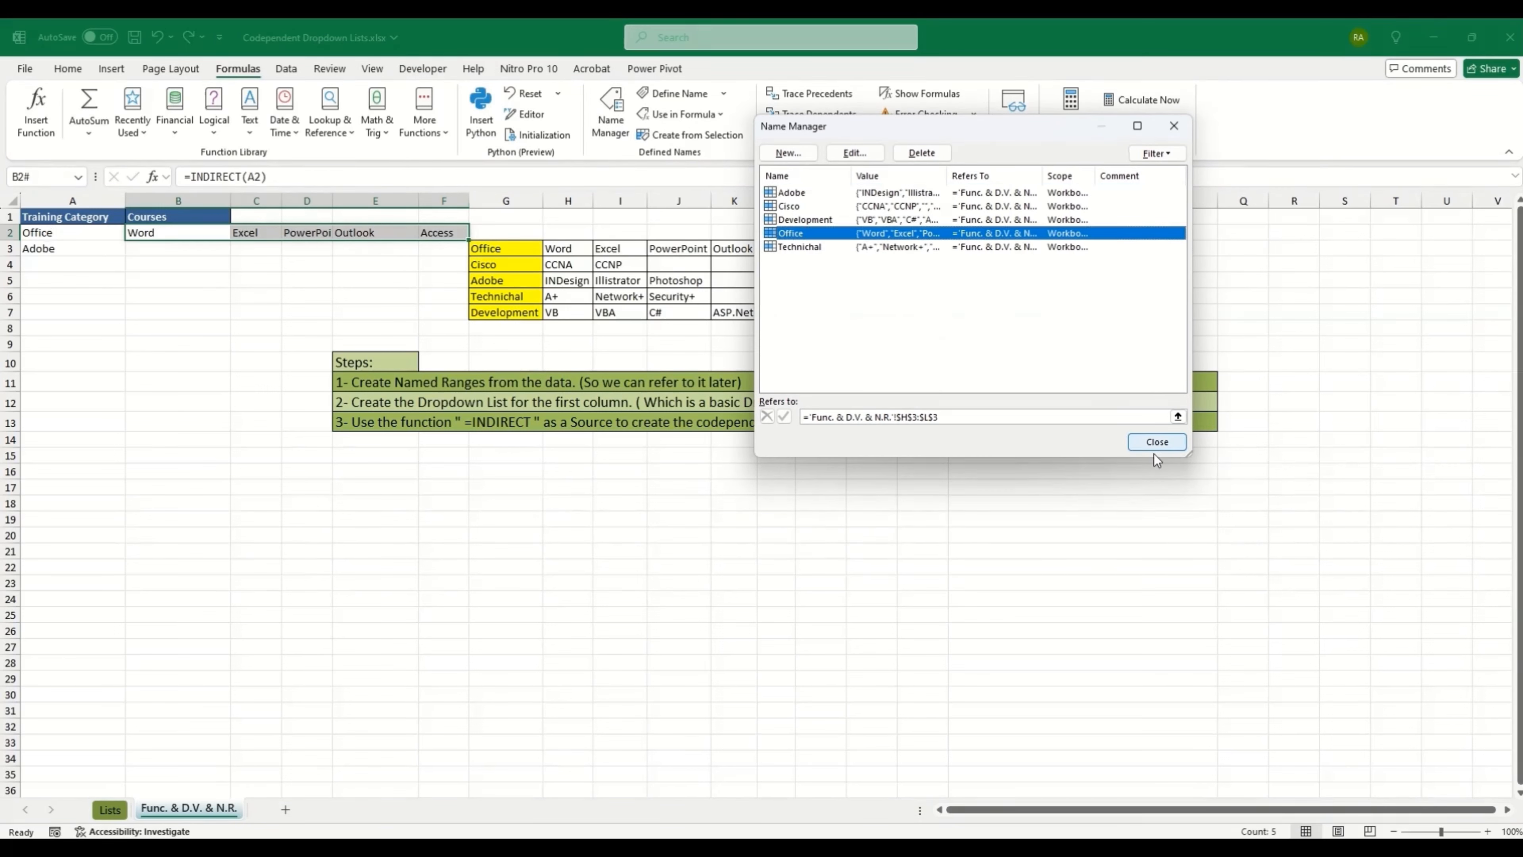
left_click(1158, 441)
Step: Delete the =INDIRECT(A2) formula from B2
left_click(204, 237)
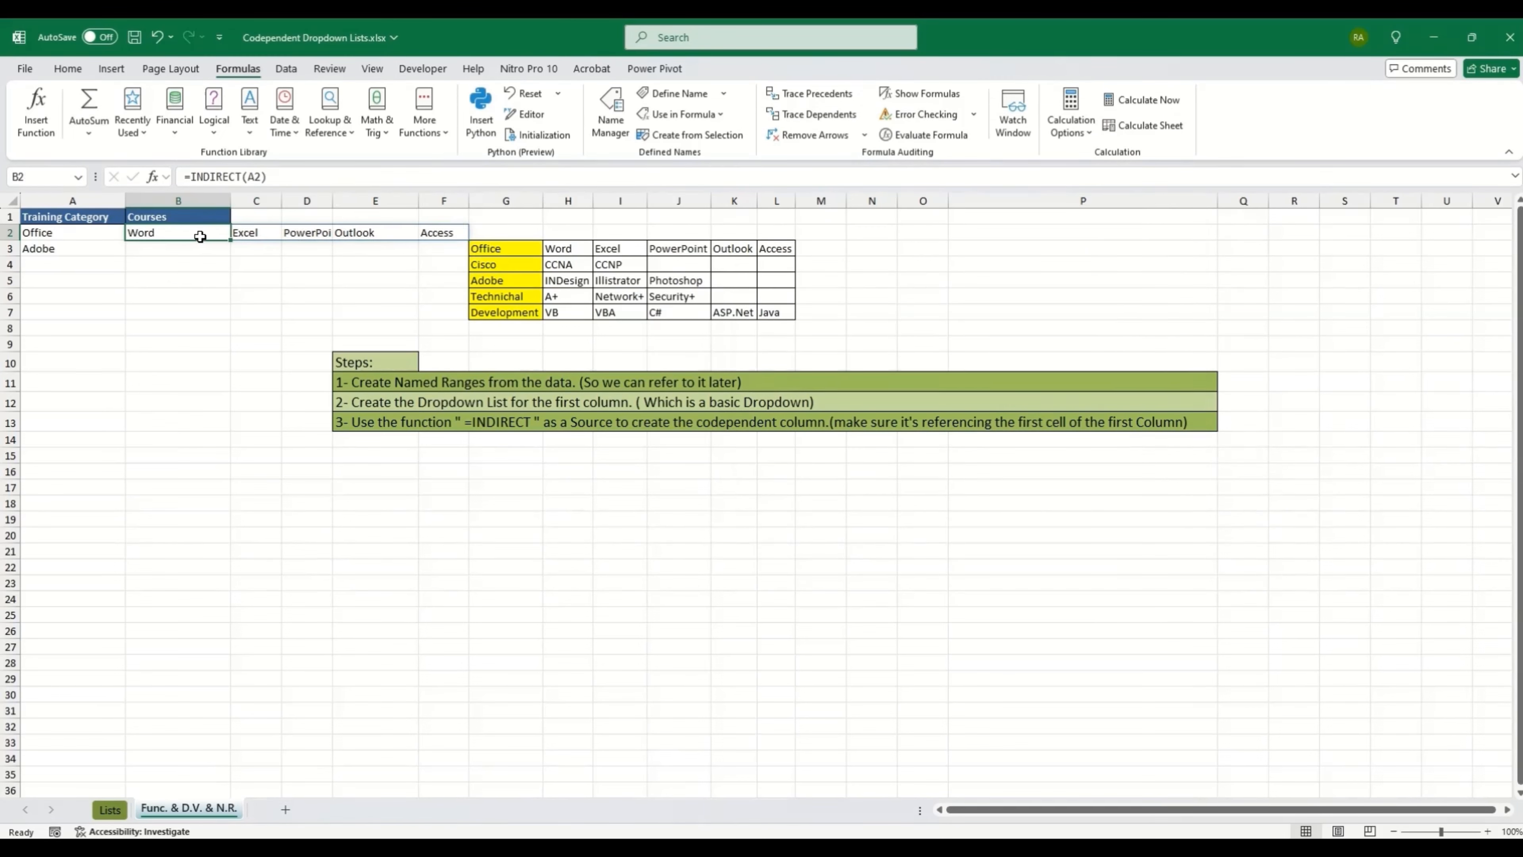
key("Delete")
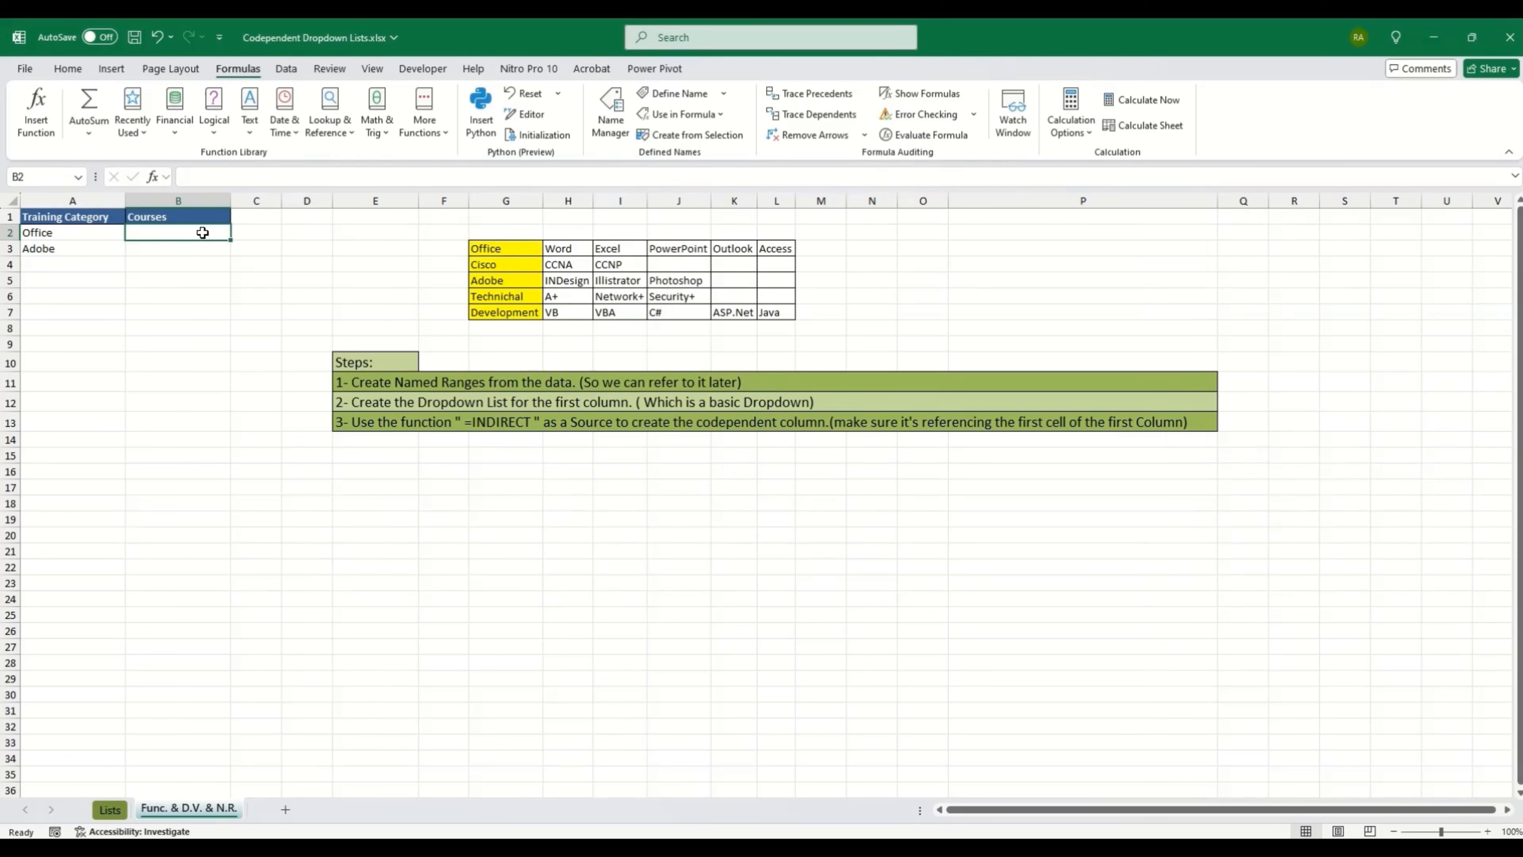
left_click(479, 255)
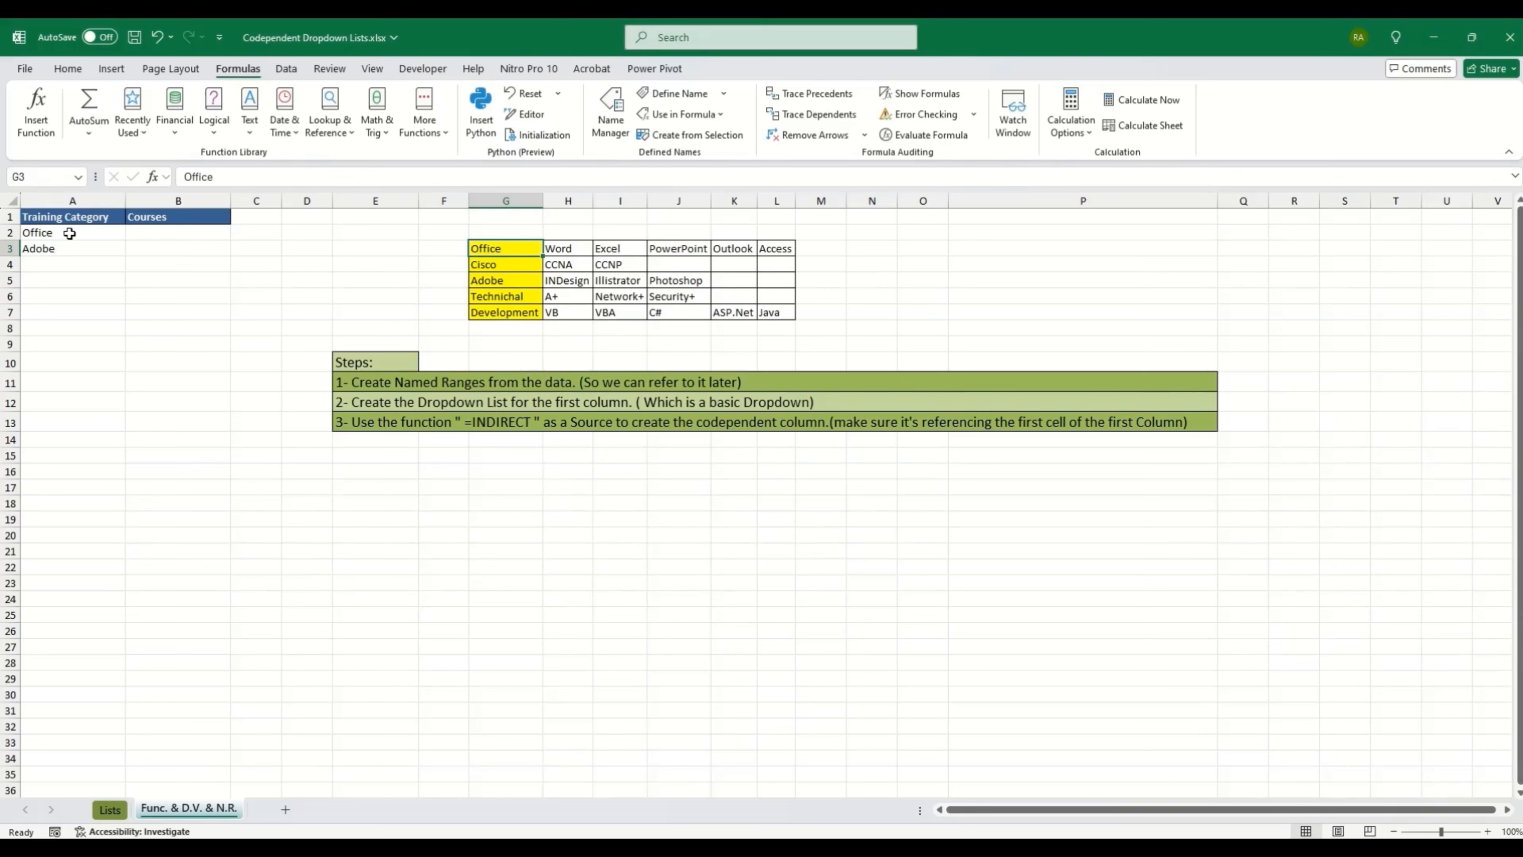
Step: Set column B's data validation to List with source =INDIRECT(A1)
left_click(196, 230)
left_click(205, 202)
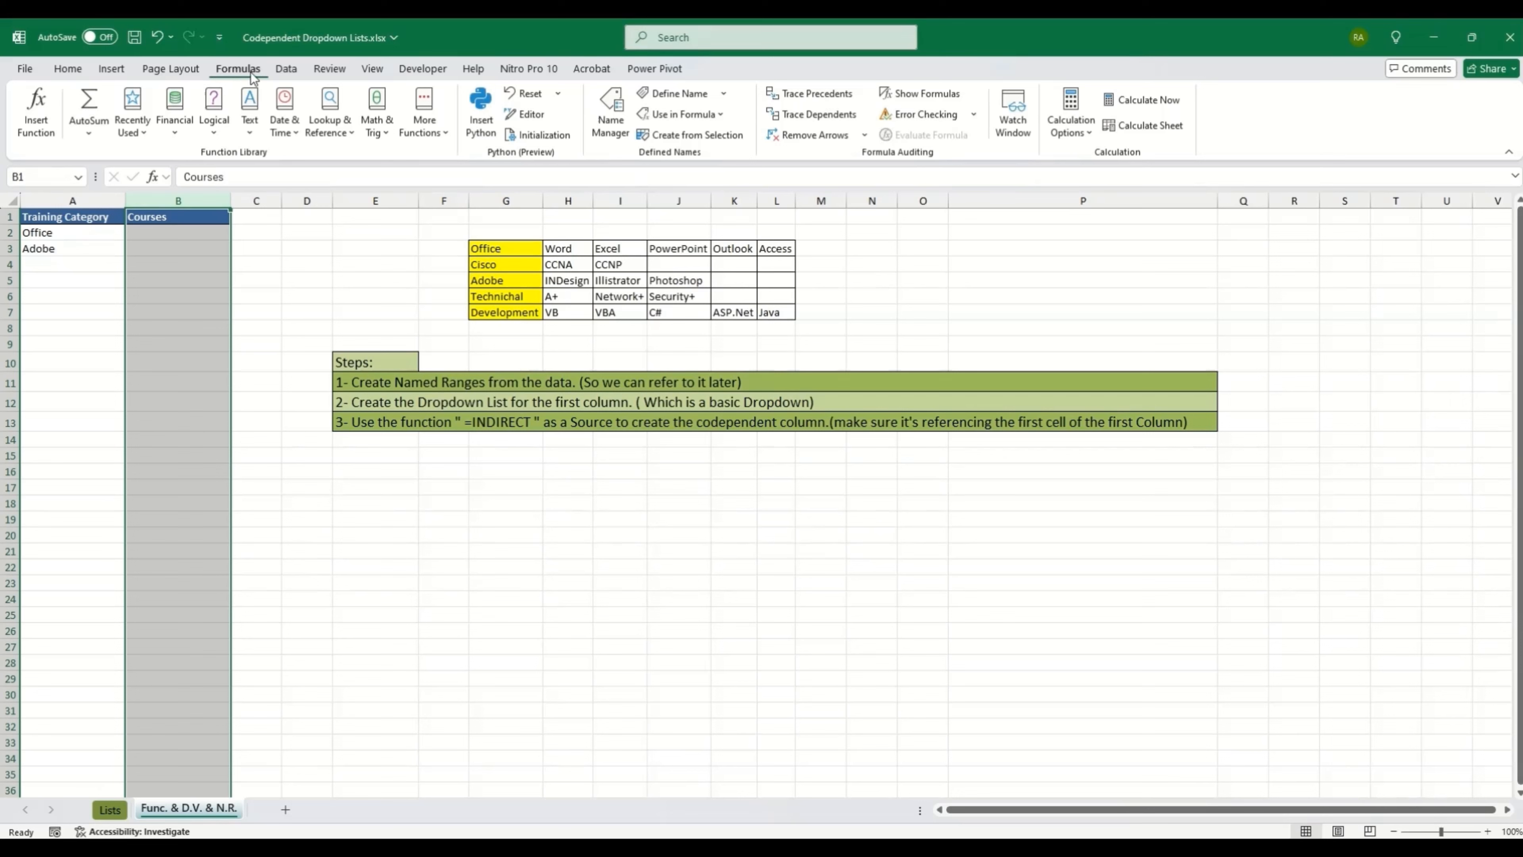
left_click(289, 71)
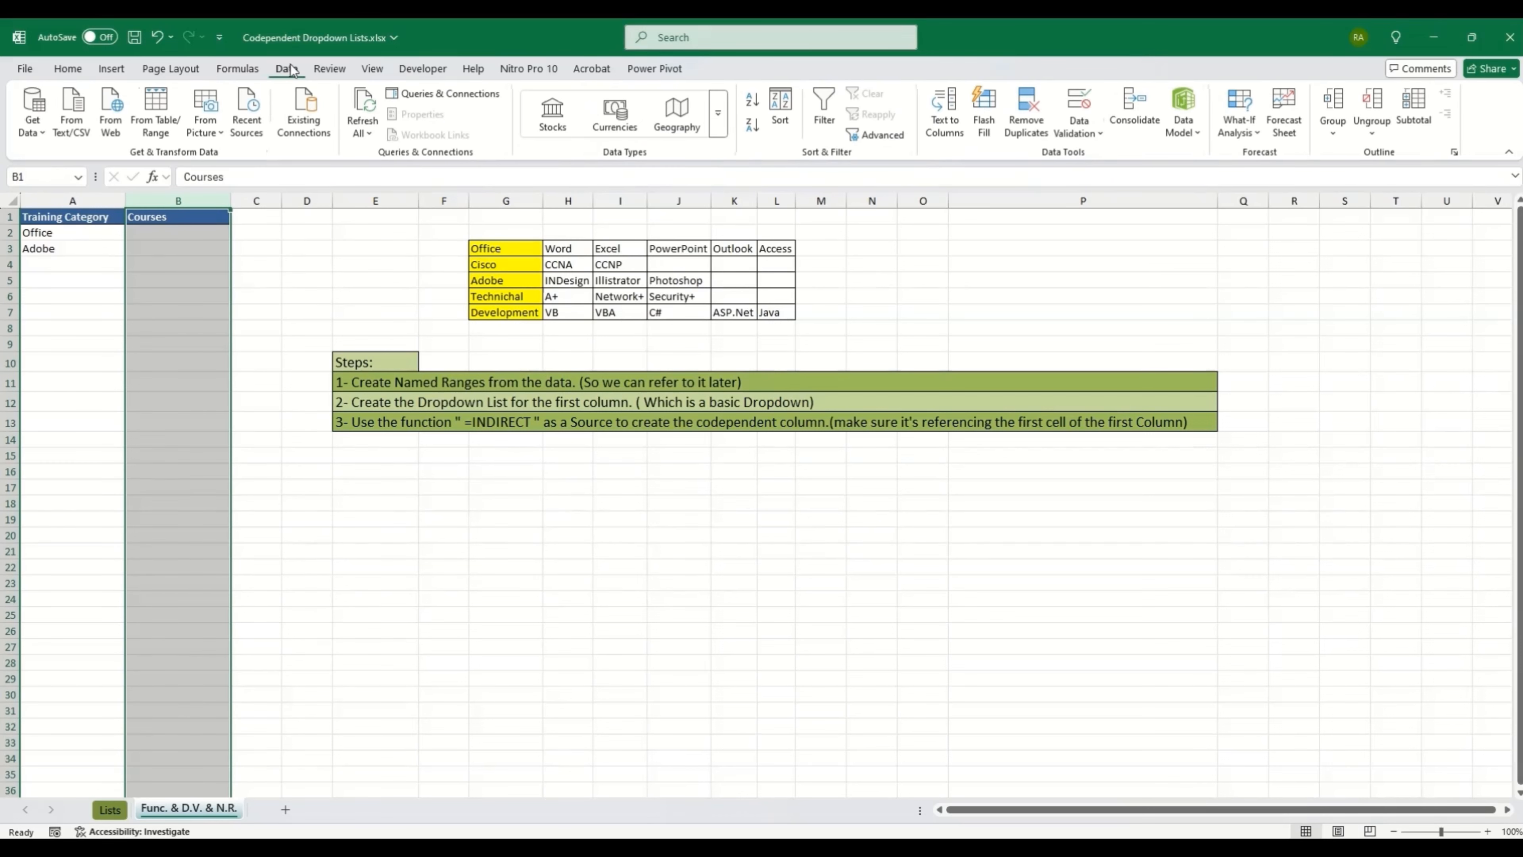
left_click(1092, 106)
left_click(953, 252)
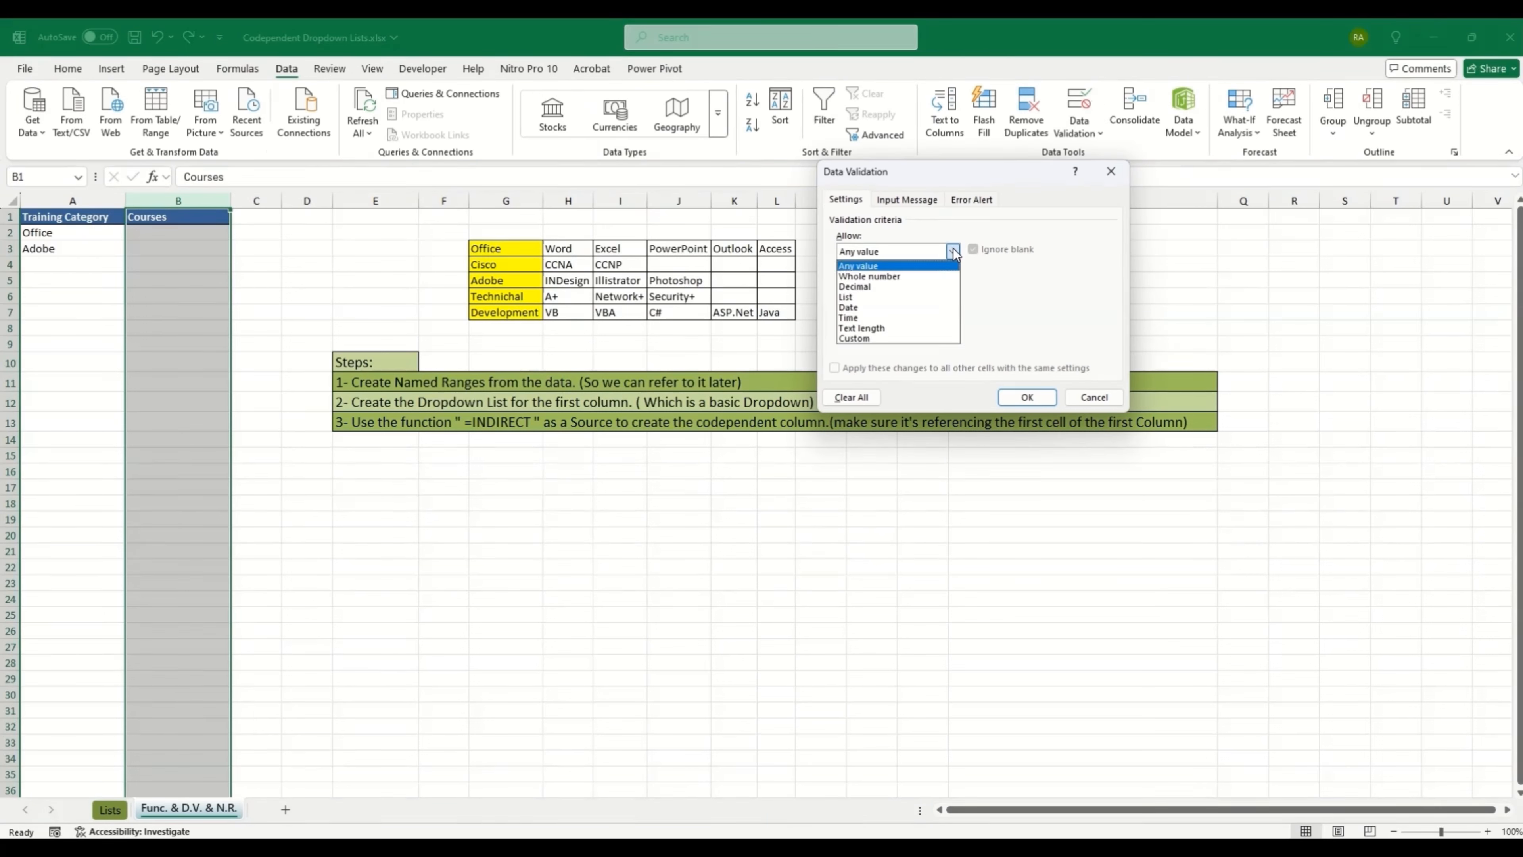
left_click(860, 298)
left_click(858, 318)
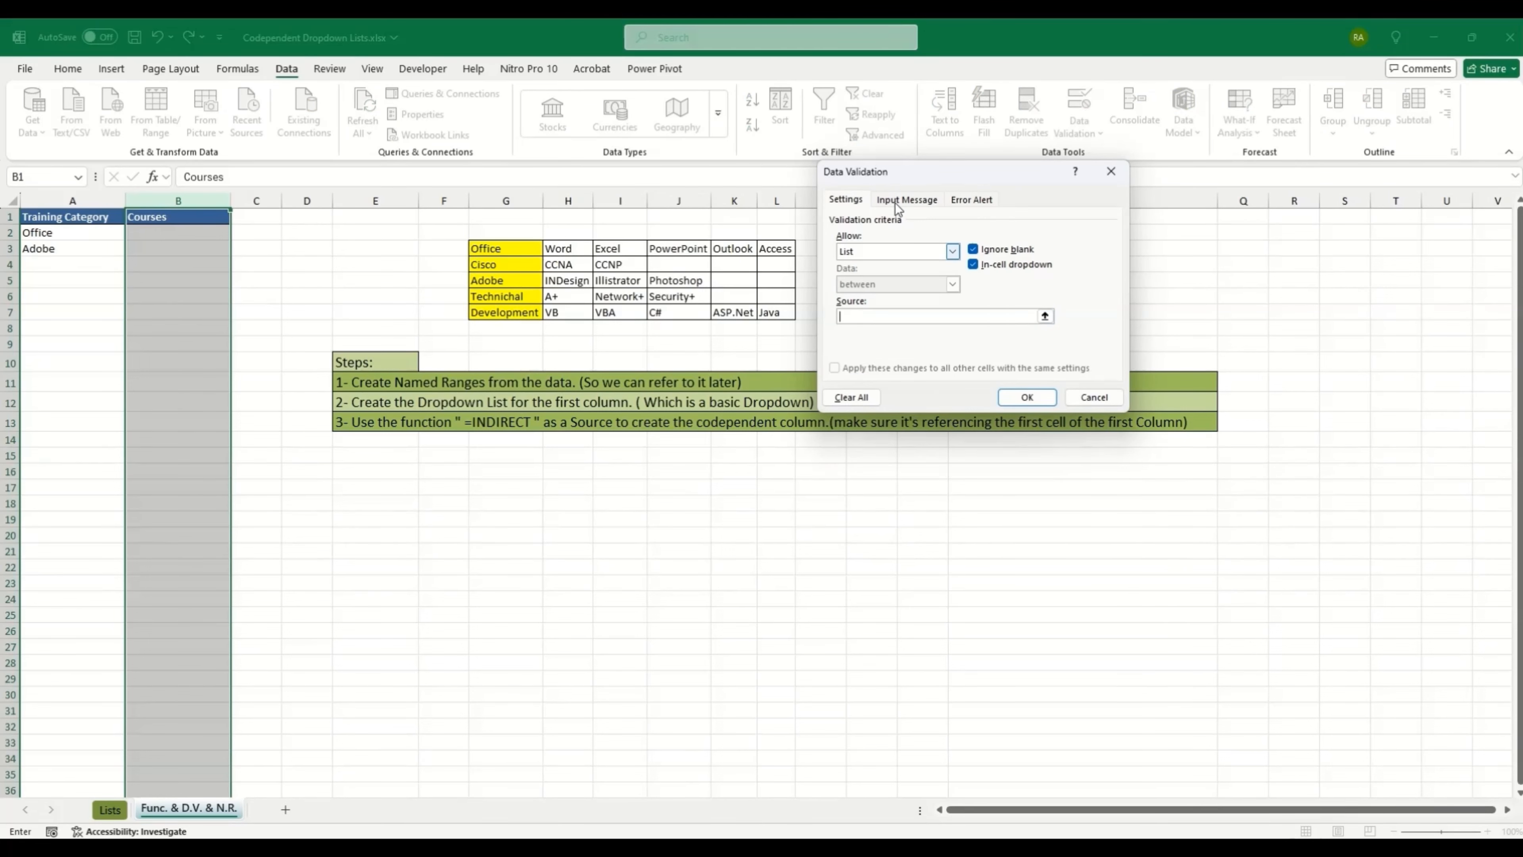
left_click_drag(900, 174, 569, 186)
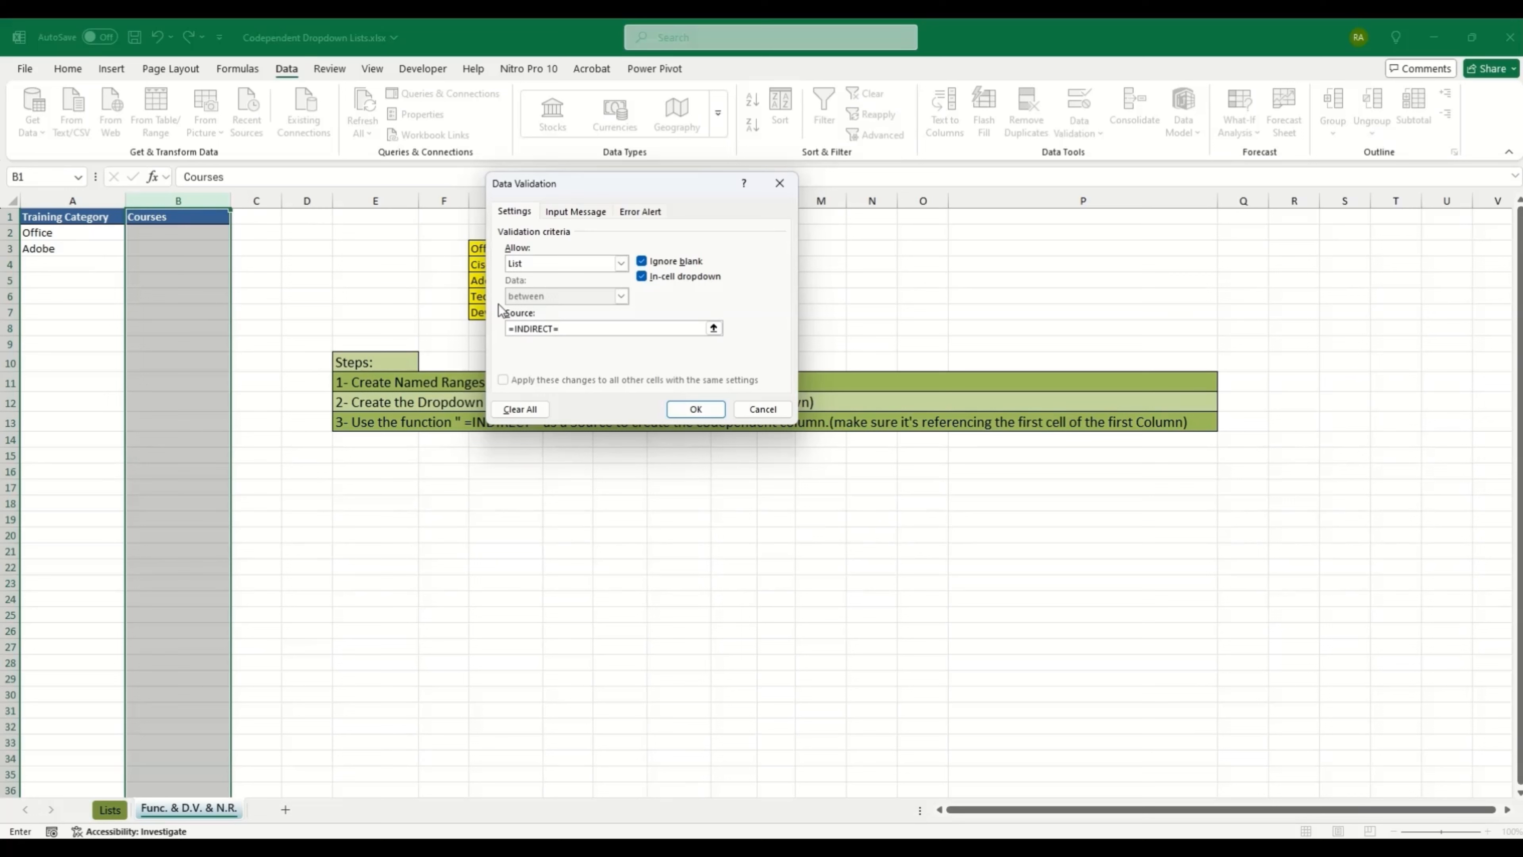
key("BackSpace")
type("(A1)")
double_click(565, 328)
left_click(568, 329)
Step: Confirm the =INDIRECT(A1) list rule and answer Yes to the source-error warning
left_click(687, 411)
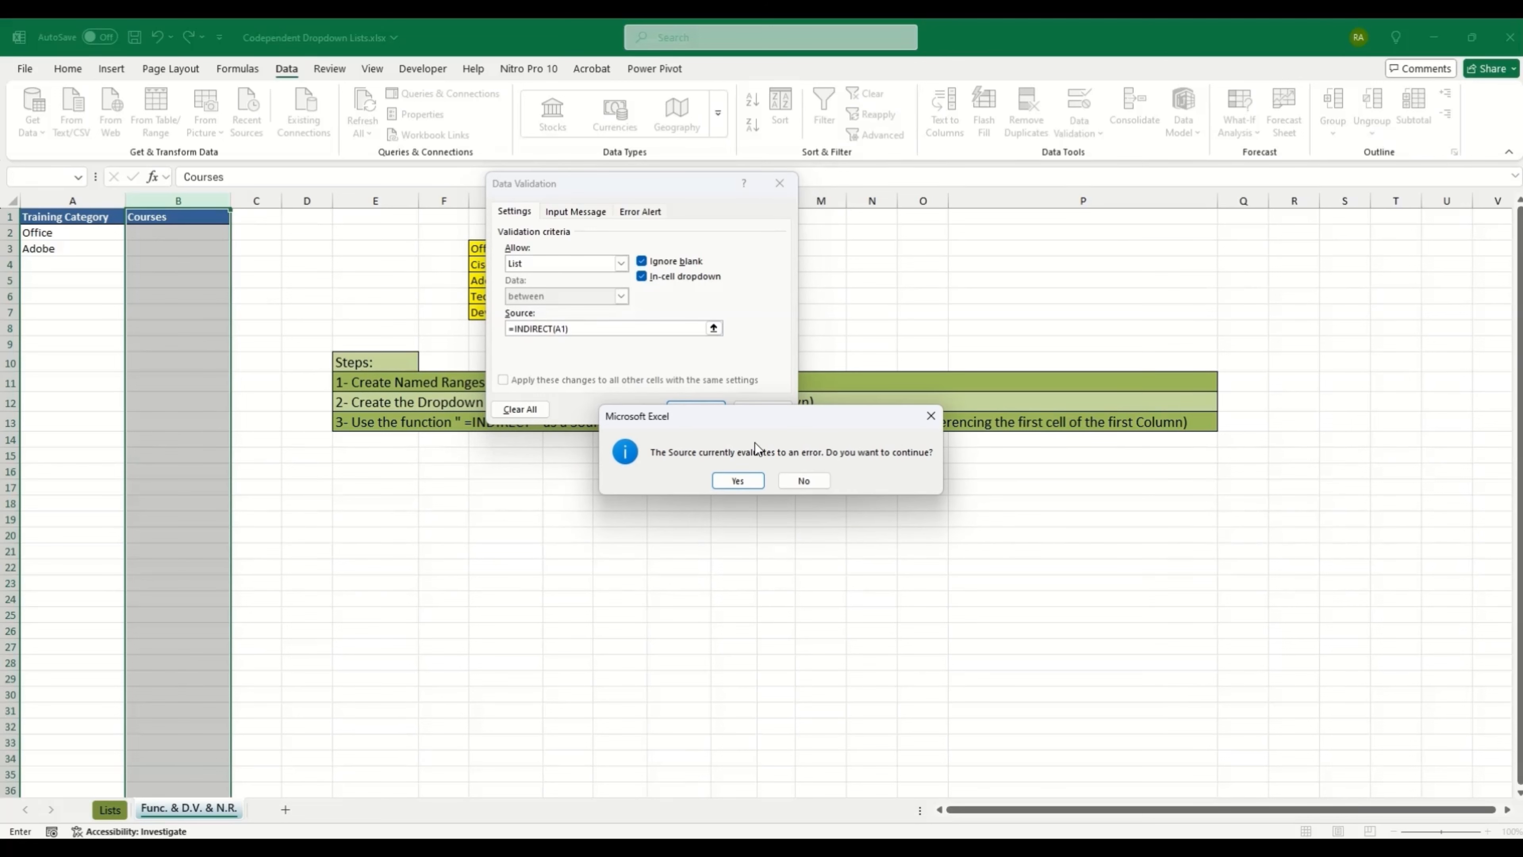
left_click_drag(755, 442, 451, 353)
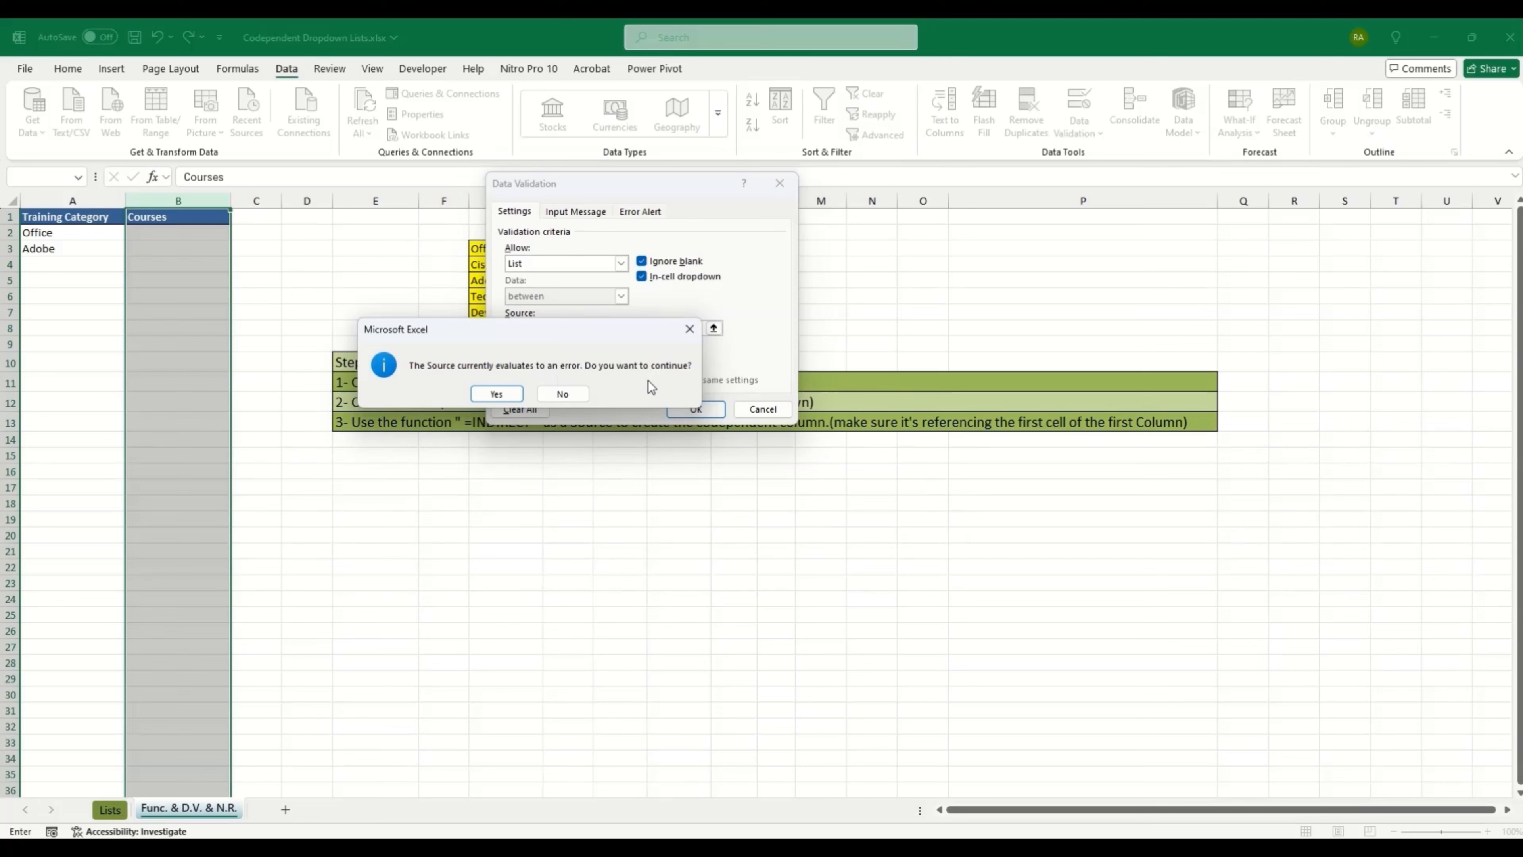
left_click_drag(527, 334, 592, 414)
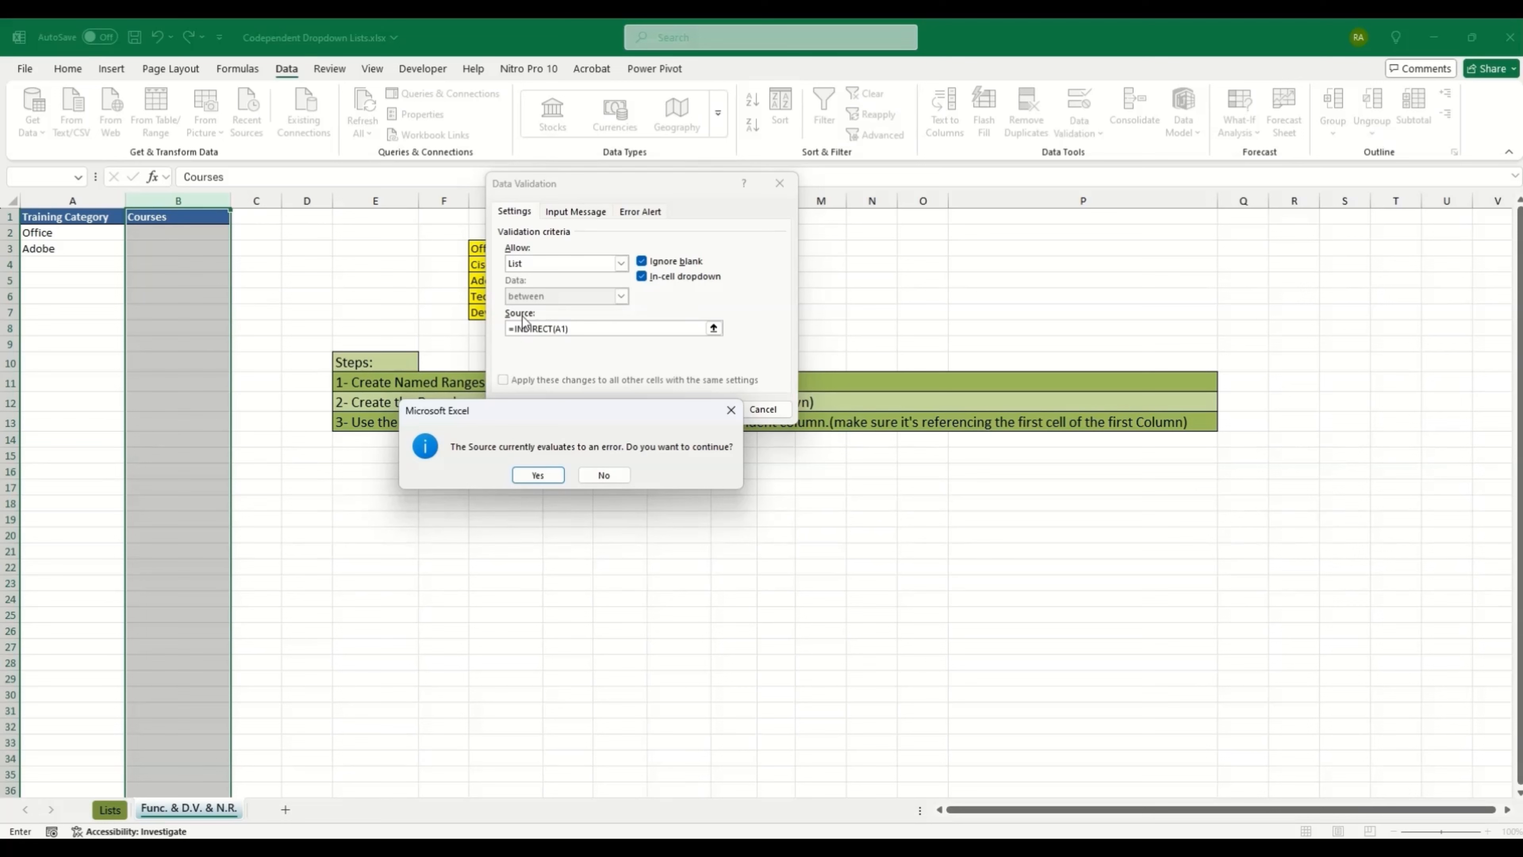
left_click_drag(543, 411, 551, 323)
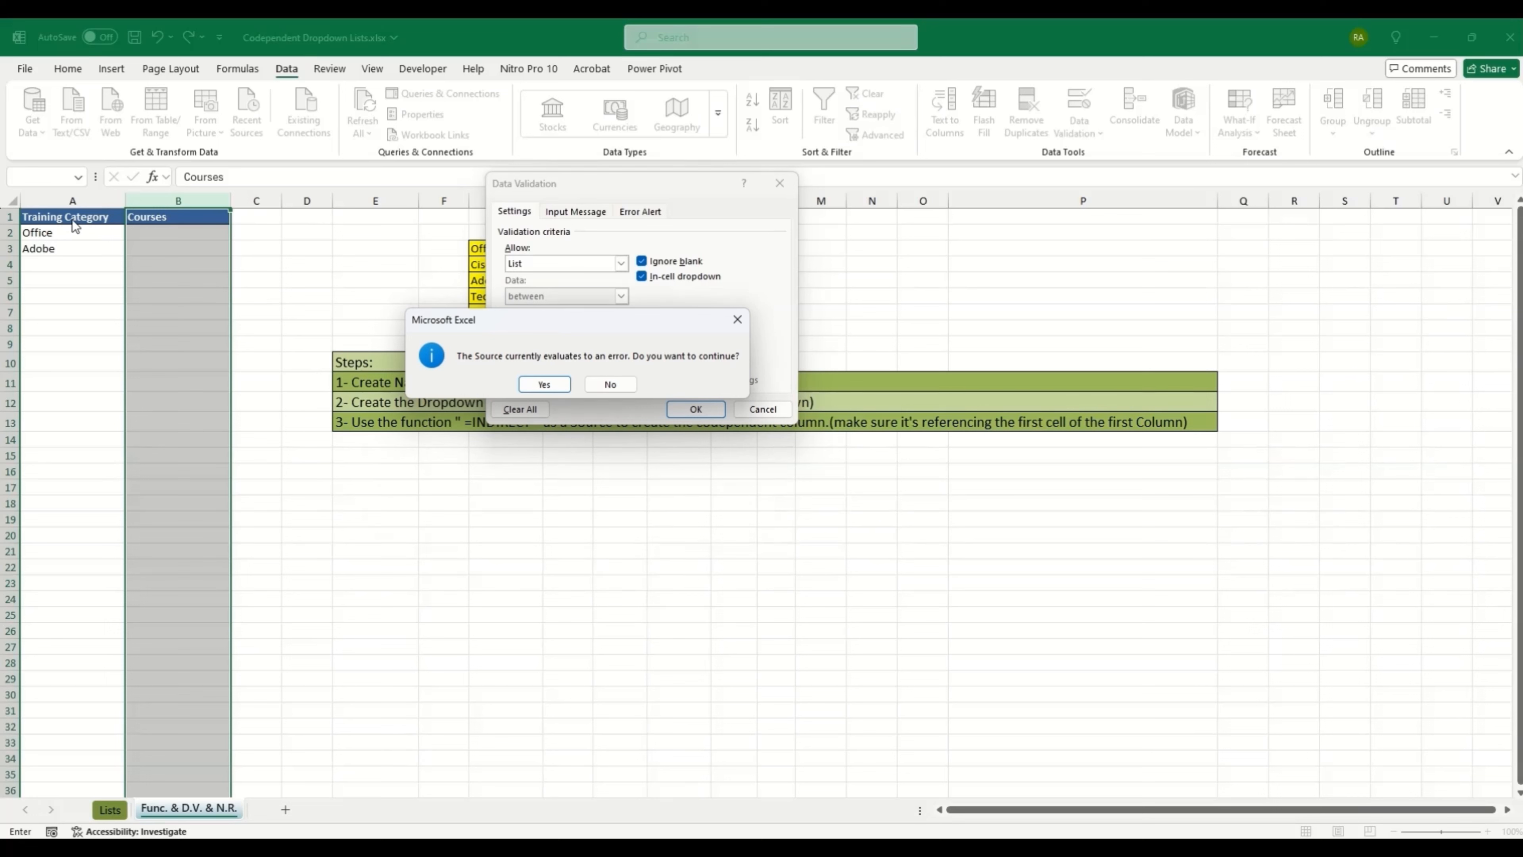
left_click(543, 384)
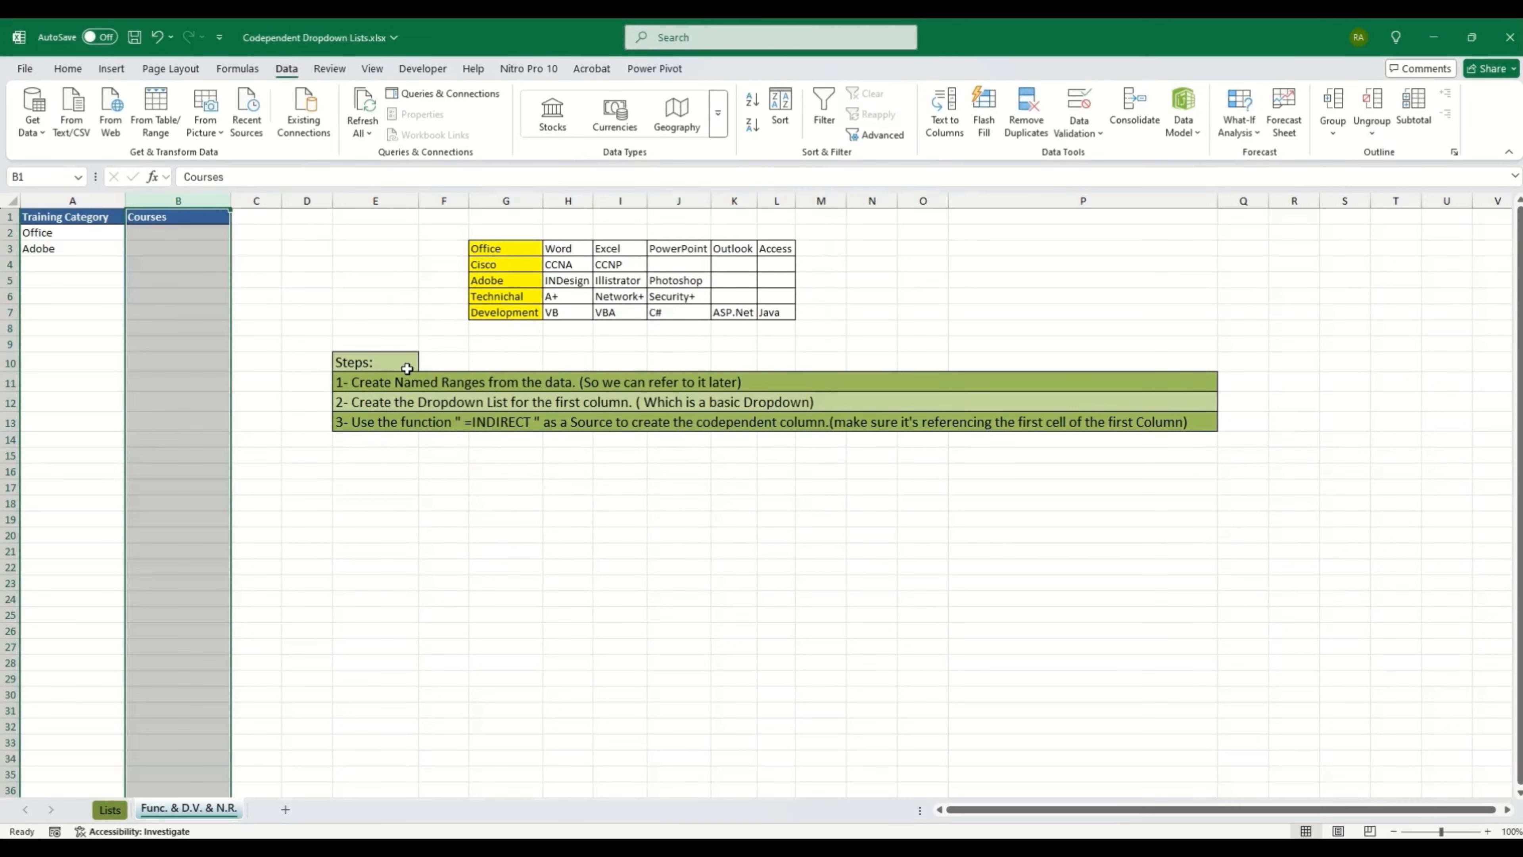
Step: Pick Excel from B2's Office course dropdown
left_click(174, 230)
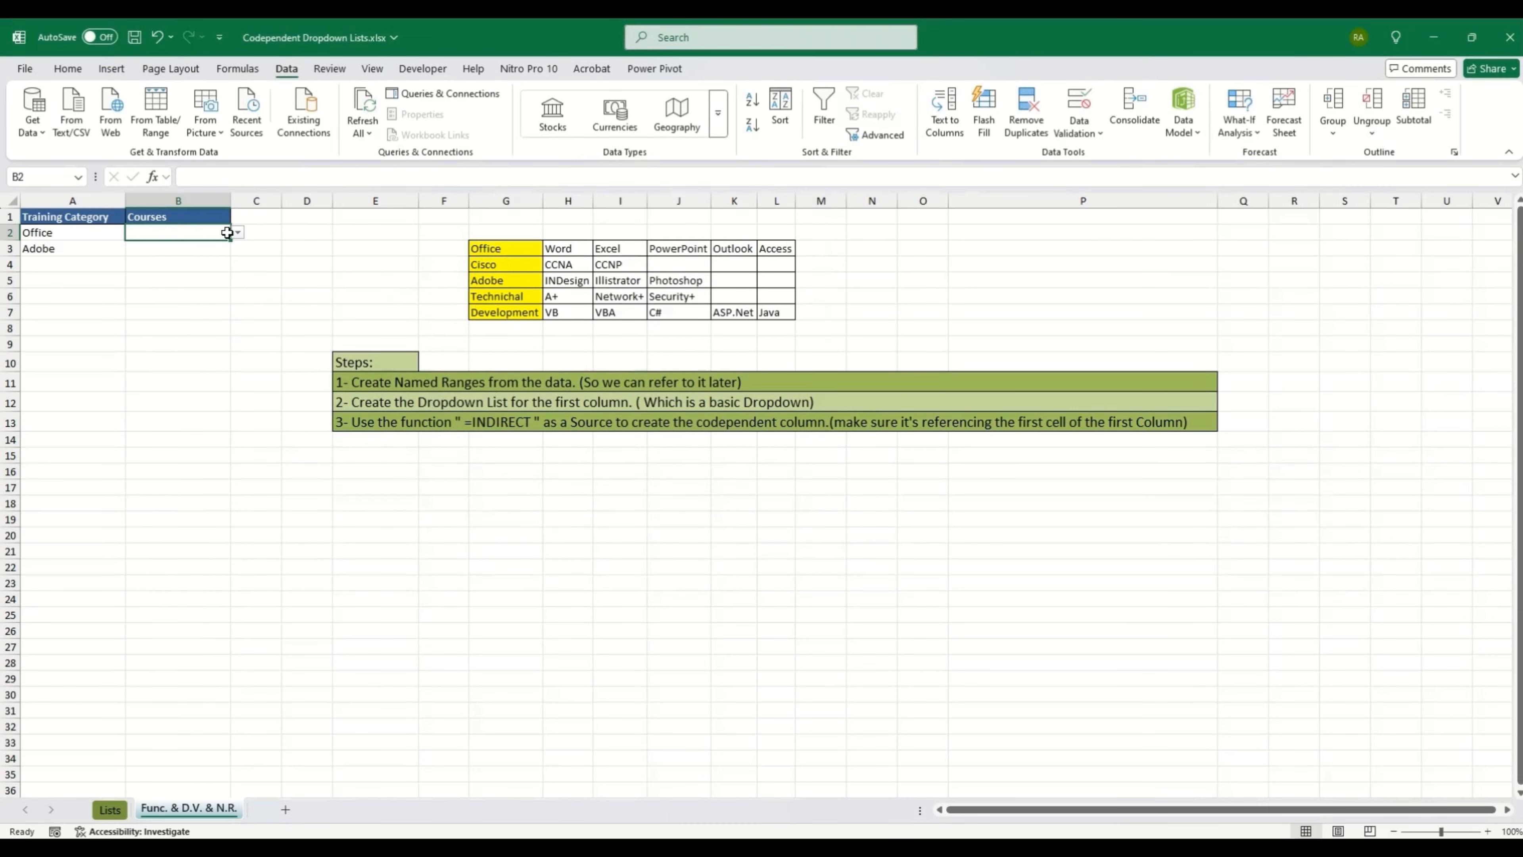
left_click(67, 231)
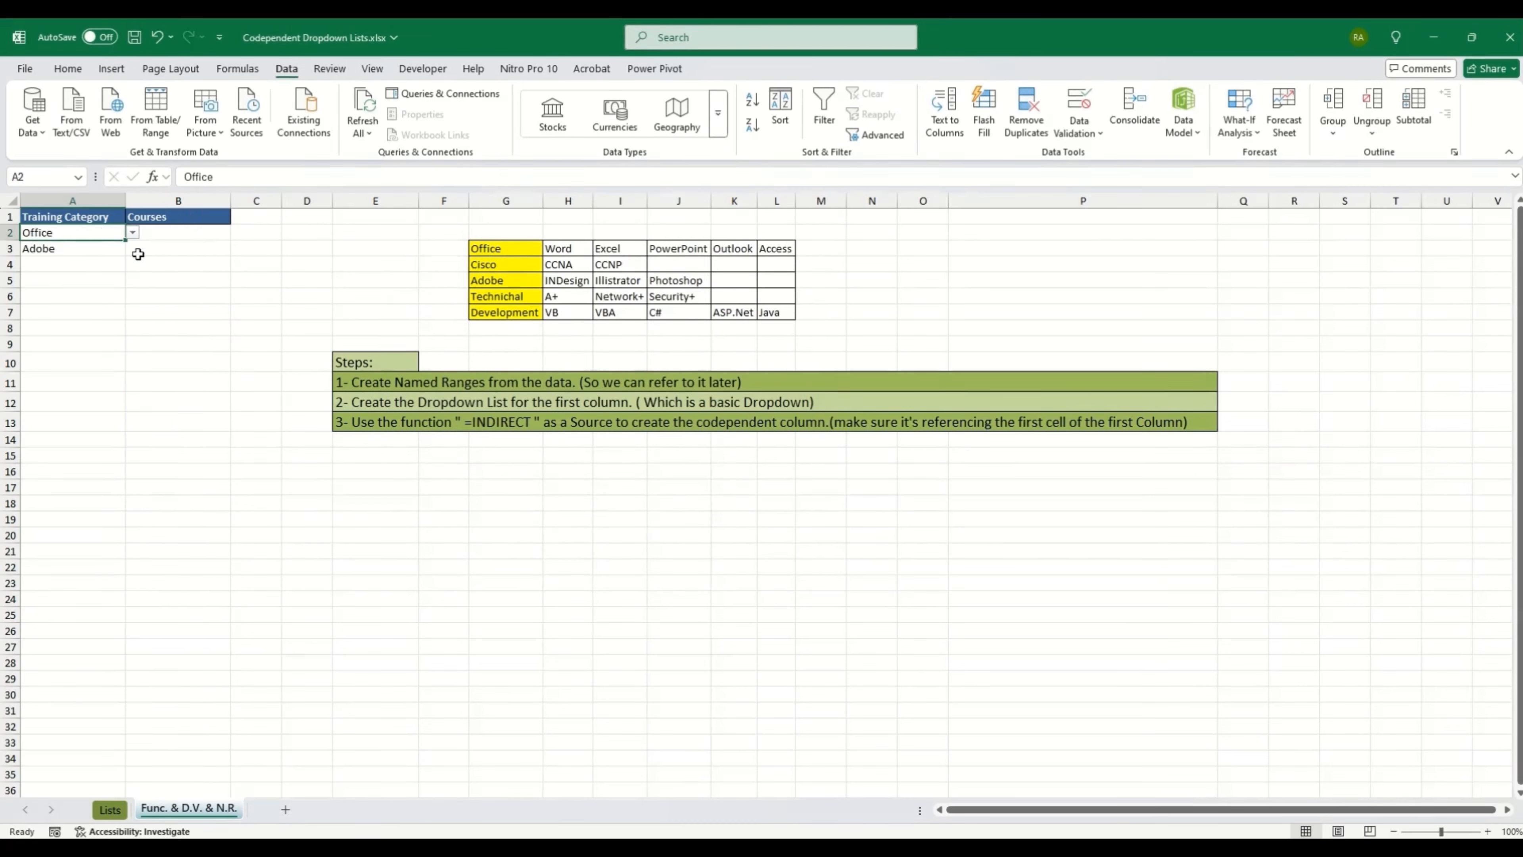
left_click(195, 235)
left_click(238, 234)
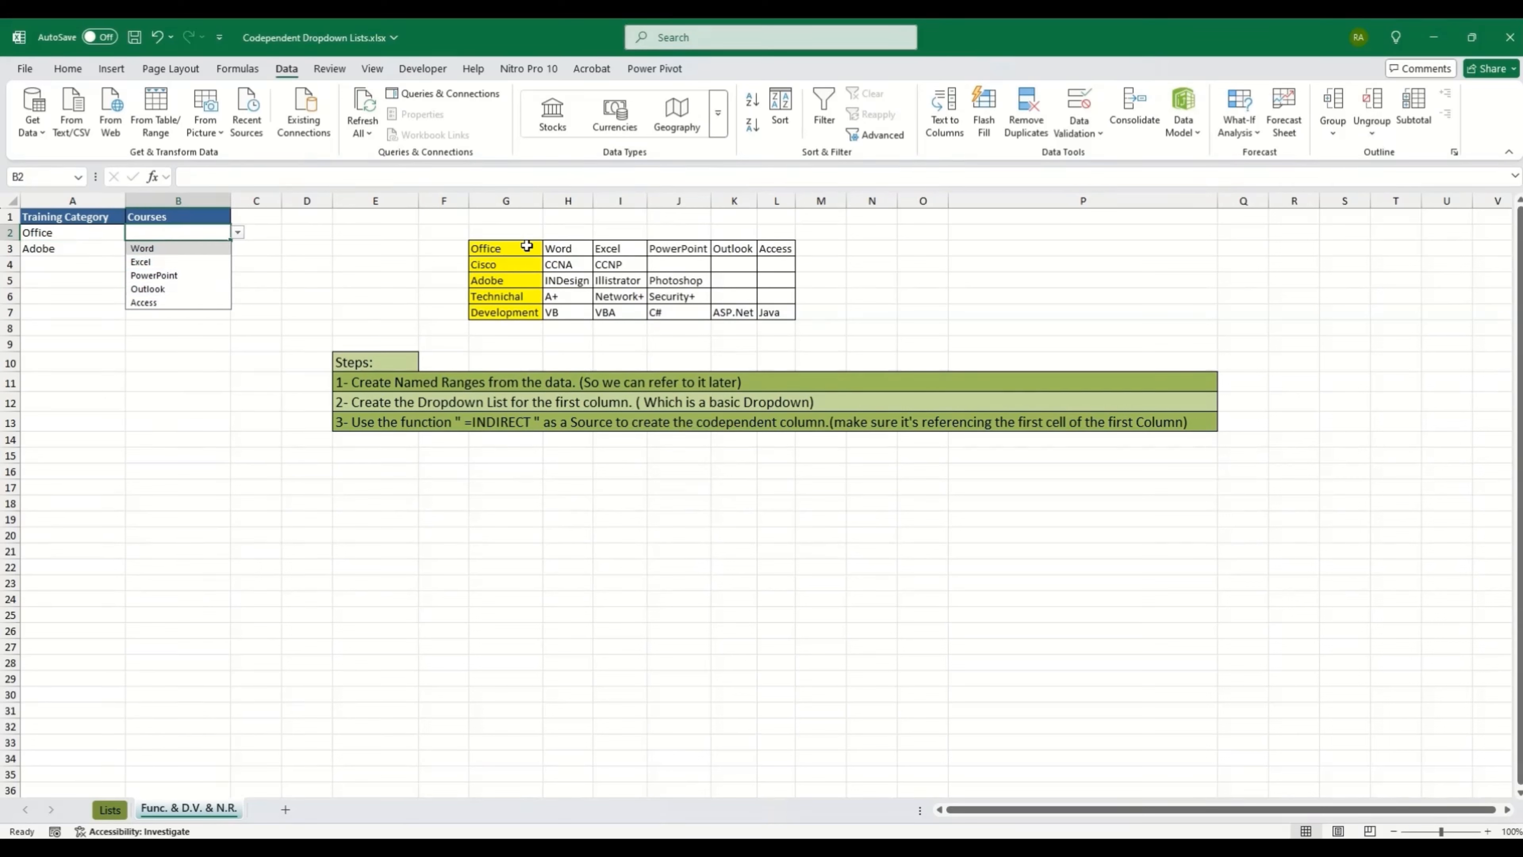
left_click(82, 248)
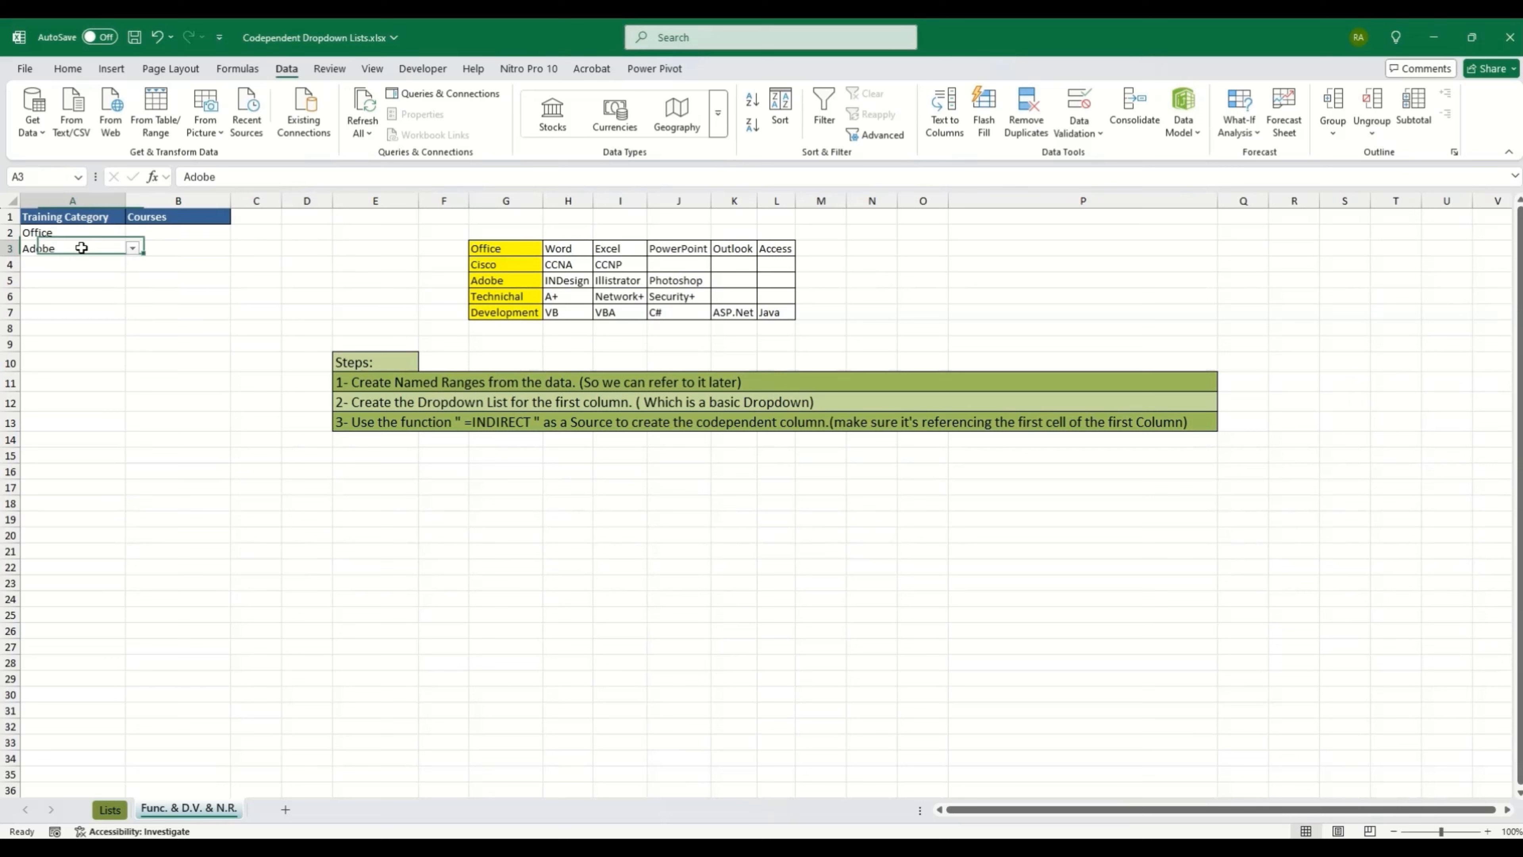
left_click(198, 232)
left_click(238, 233)
left_click(171, 264)
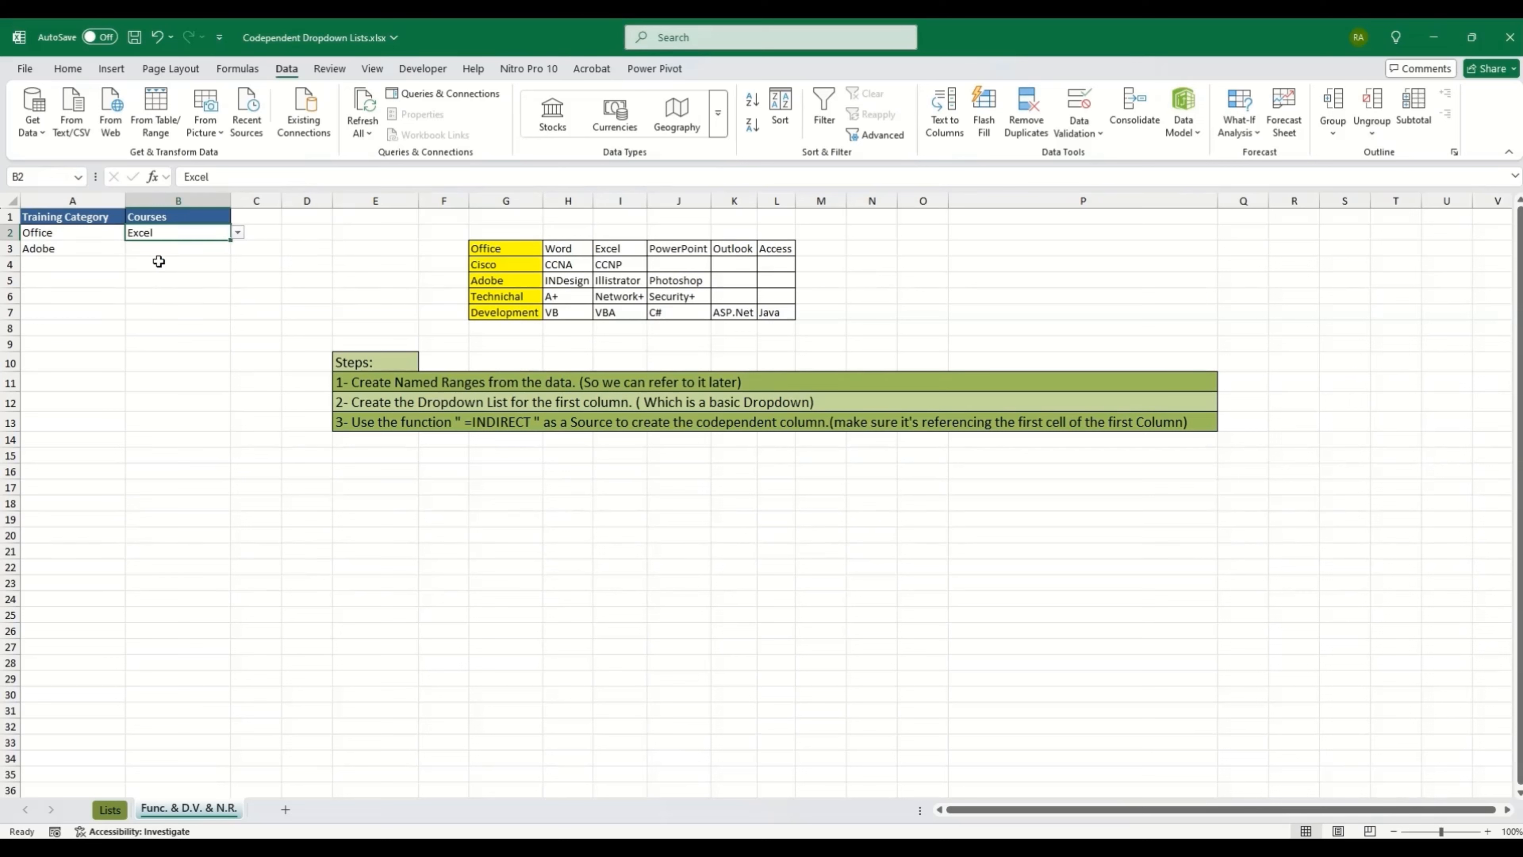
Step: Open B3's dropdown to check that it lists the Adobe courses
left_click(78, 248)
left_click(198, 251)
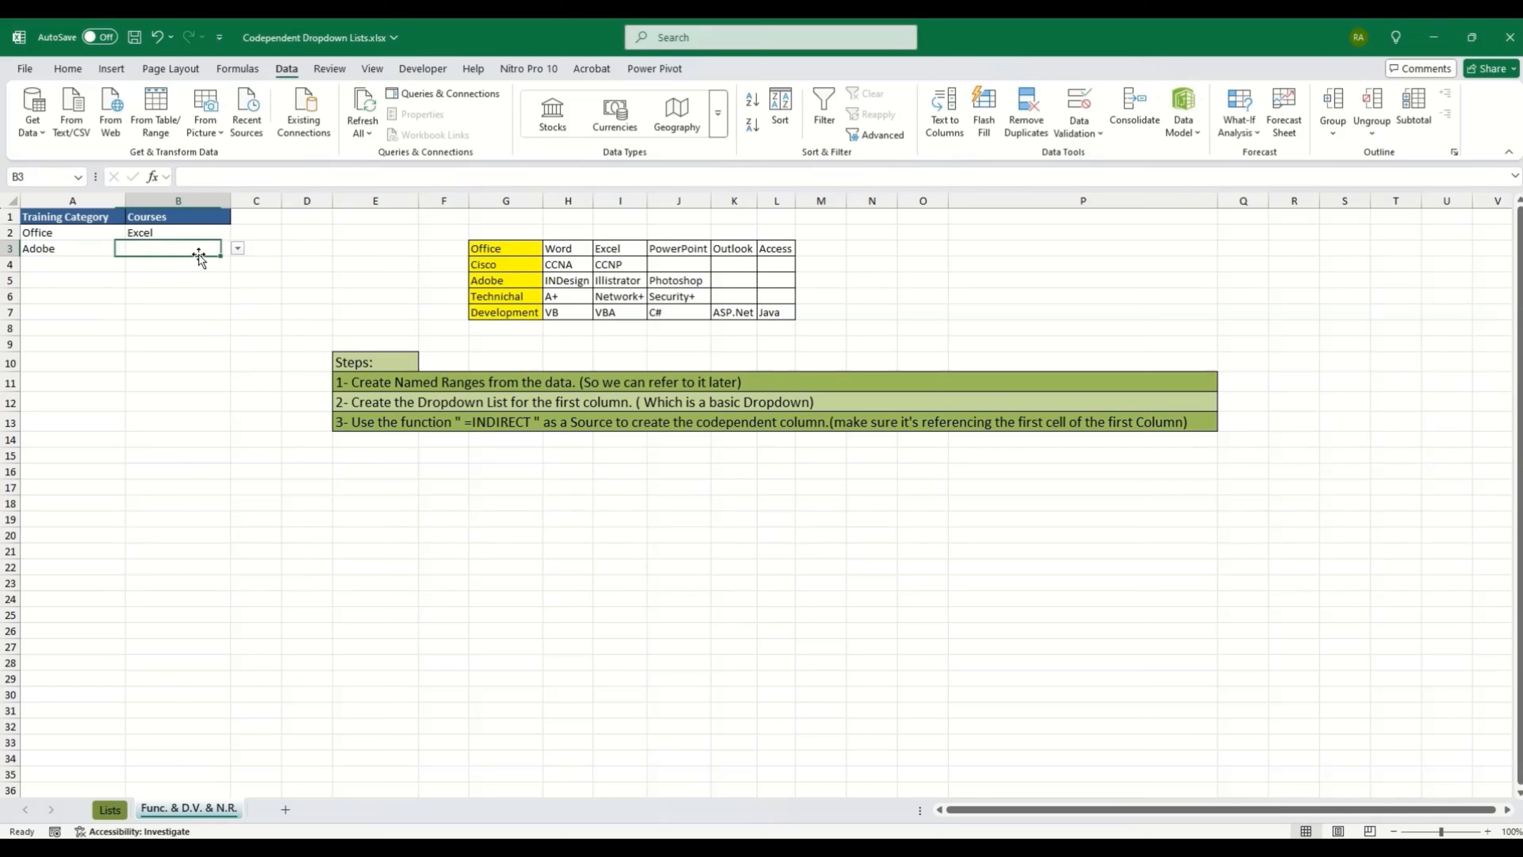
left_click(237, 249)
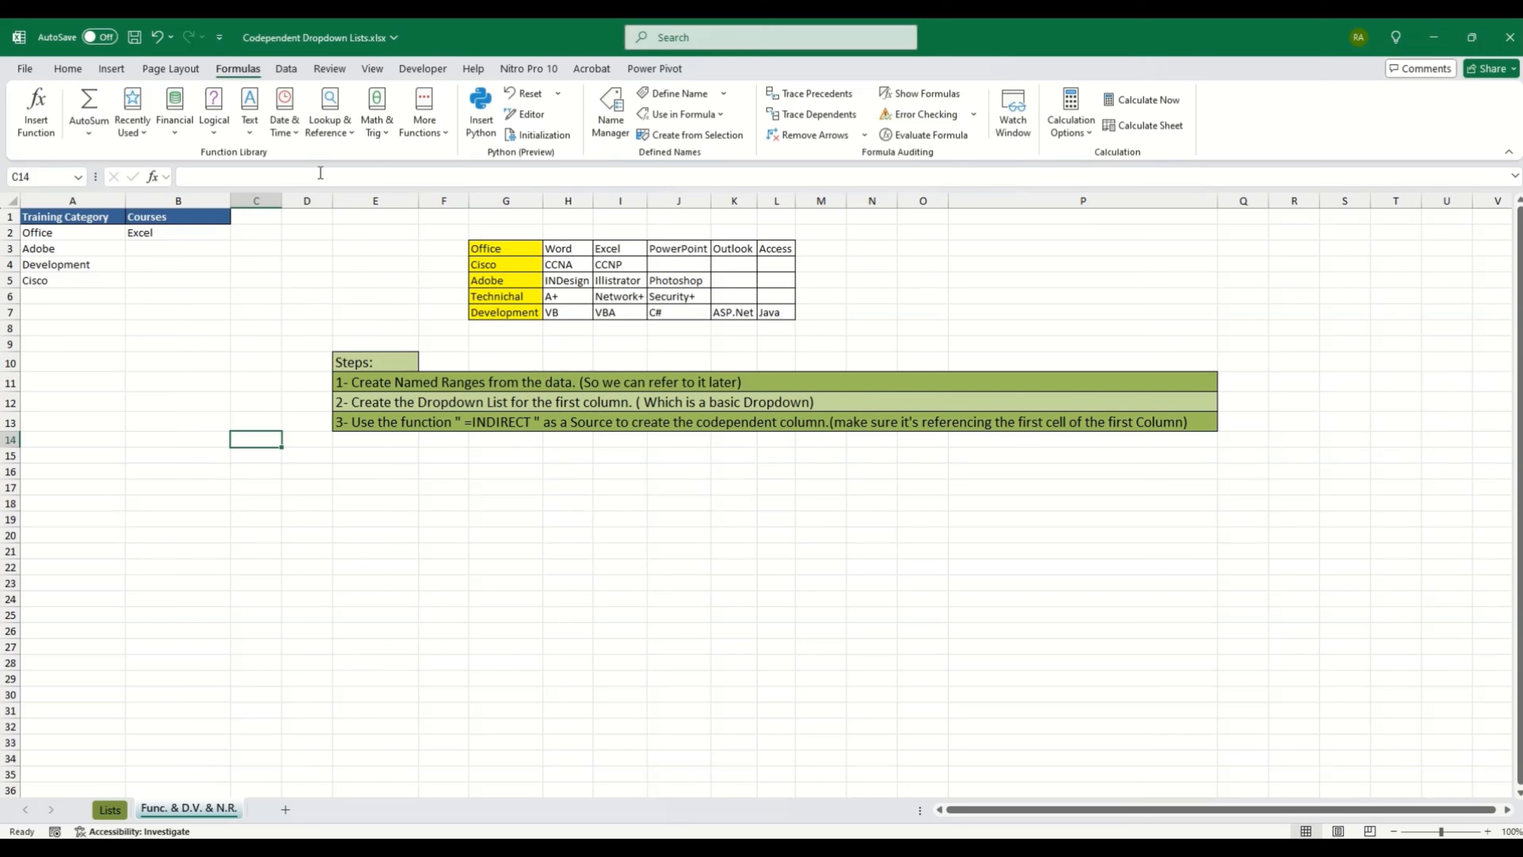
left_click(273, 200)
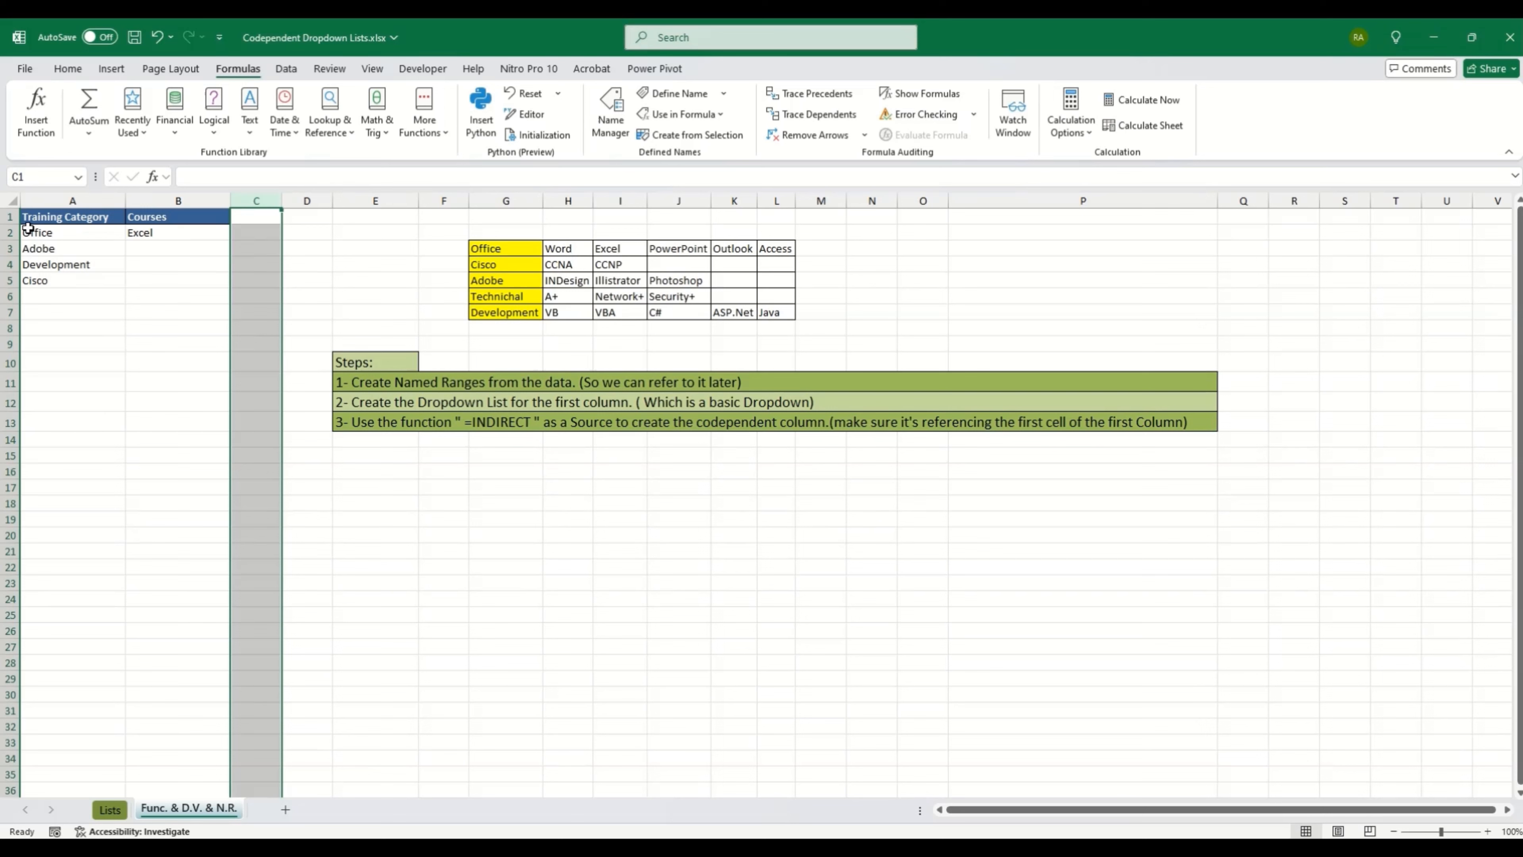
left_click(82, 234)
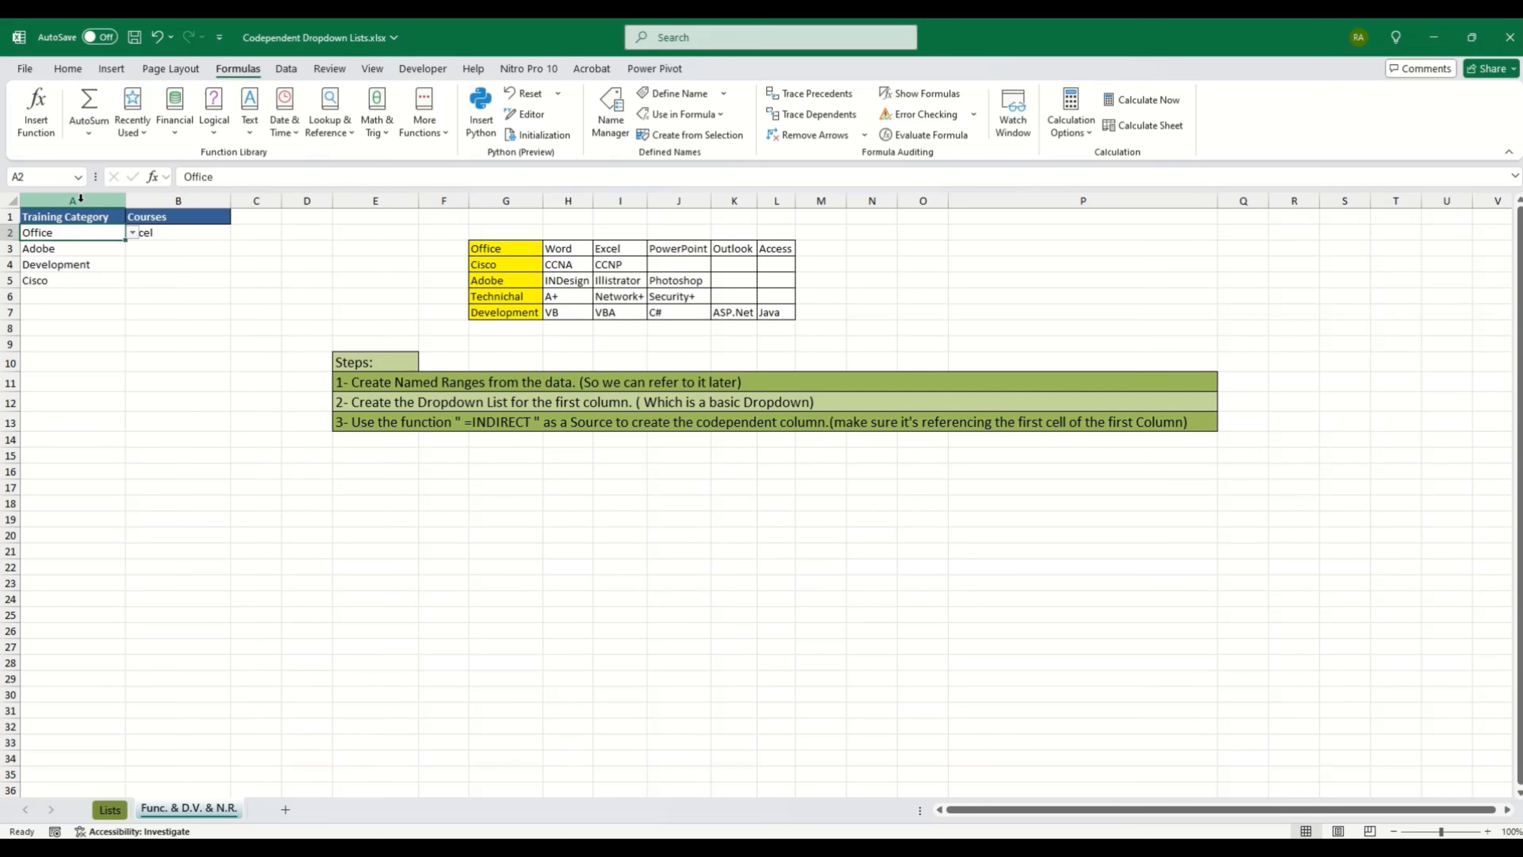
left_click(174, 233)
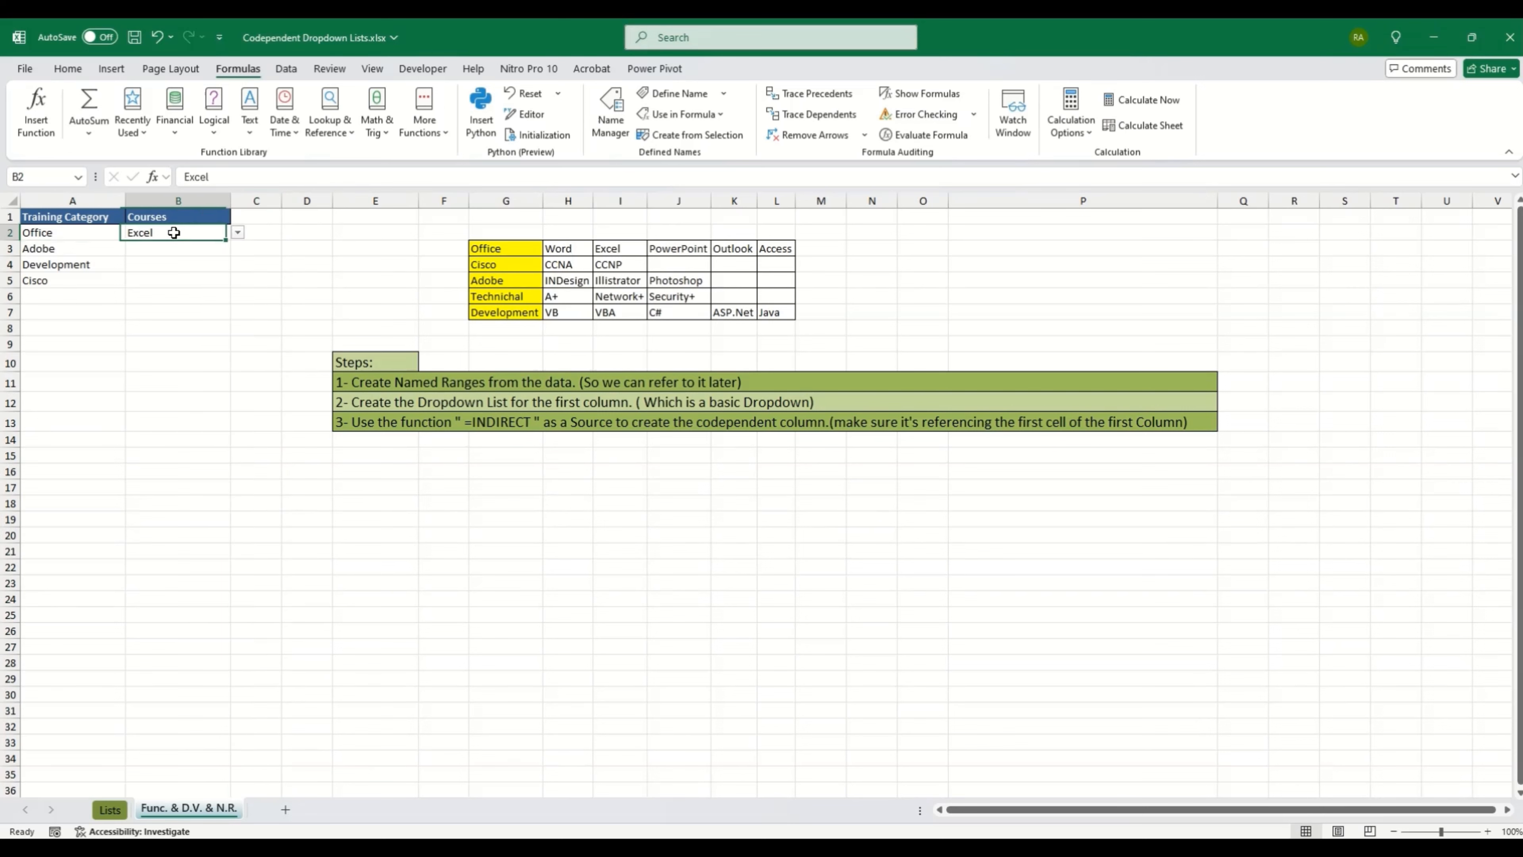
left_click(257, 340)
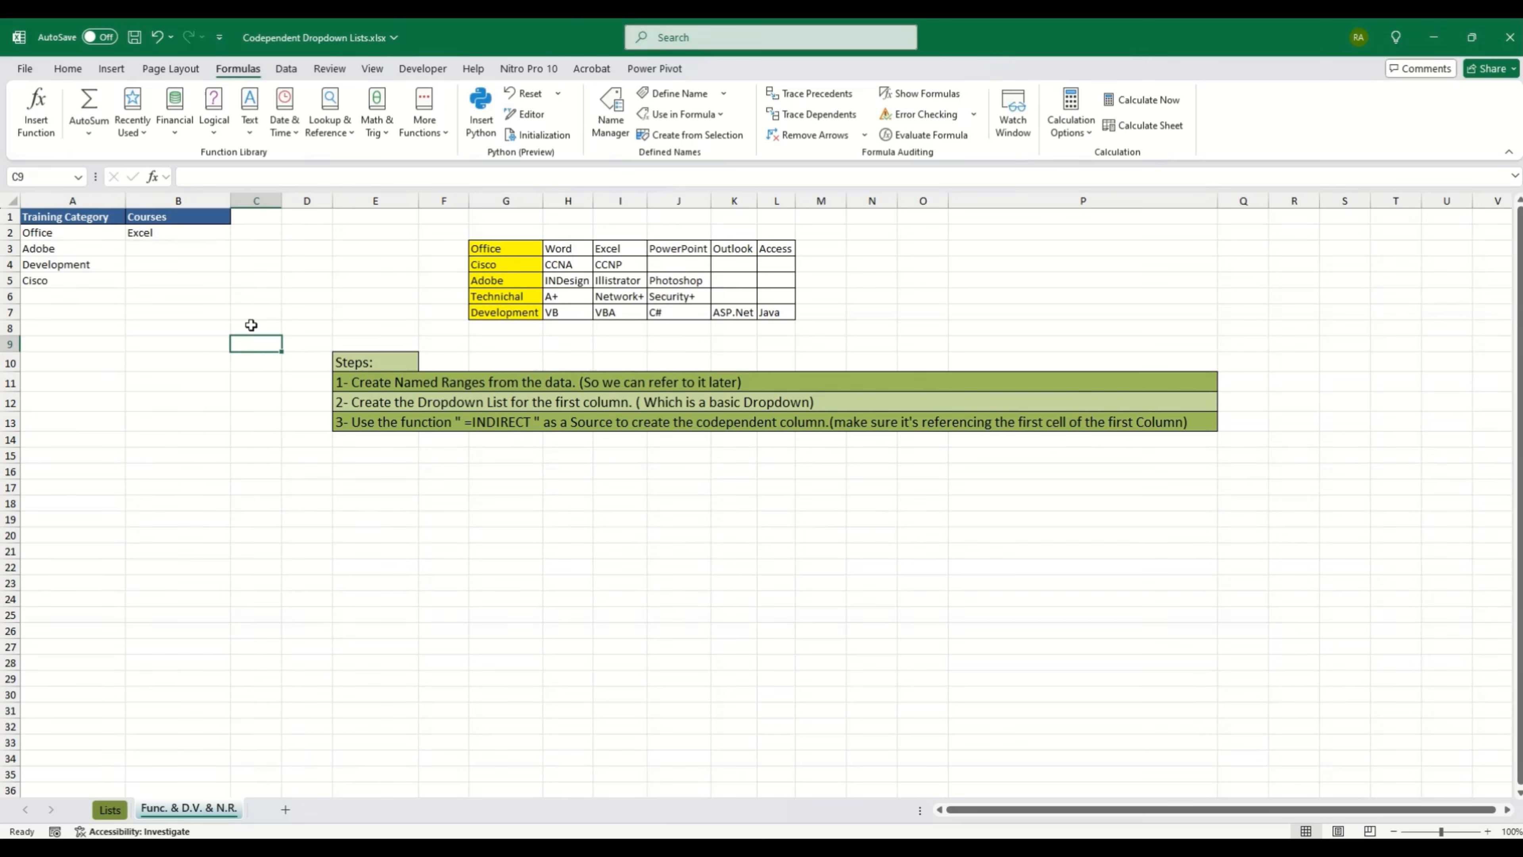
key("Down")
key("Down")
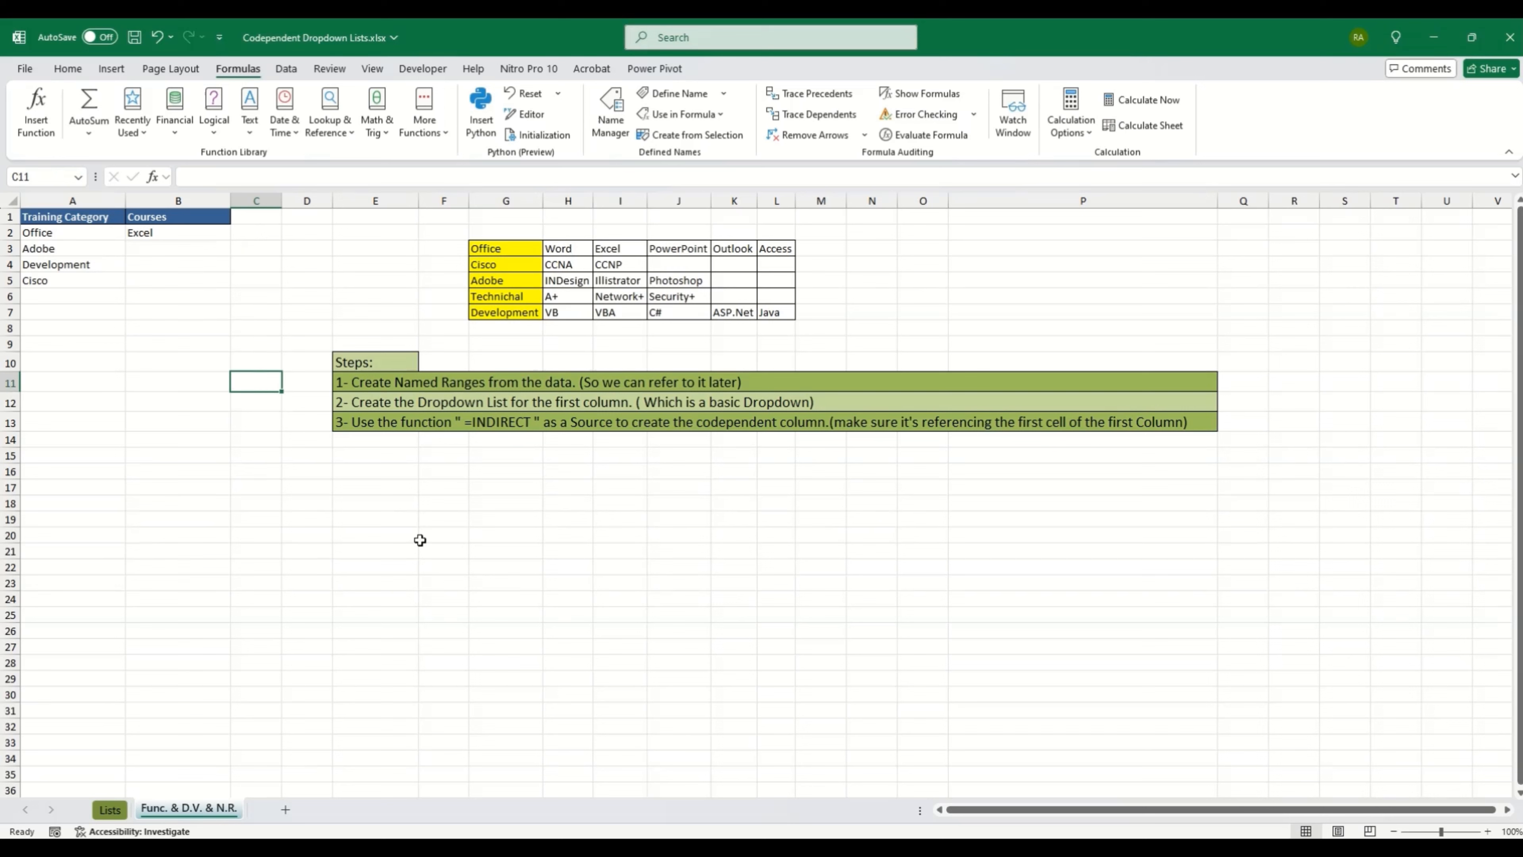